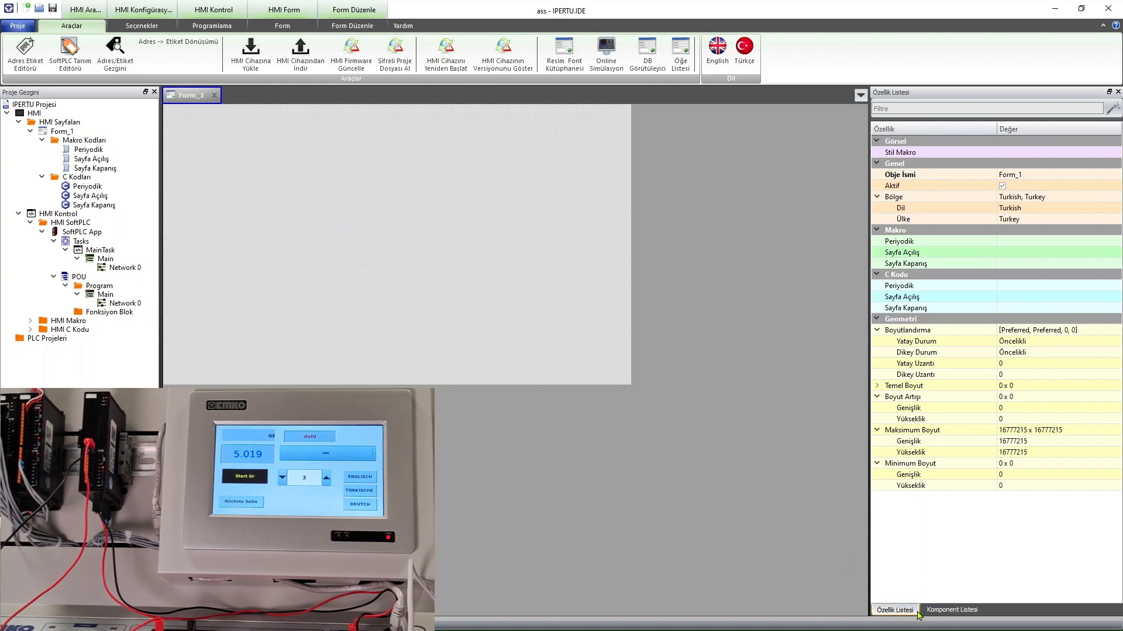
- Place a Düz Metin text on Form_1 and a Push Buton below it, widening the button to match the text's width
left_click(951, 610)
left_click_drag(921, 166, 202, 145)
mouse_move(269, 176)
left_mouse_down()
mouse_move(321, 178)
mouse_move(269, 190)
left_mouse_up()
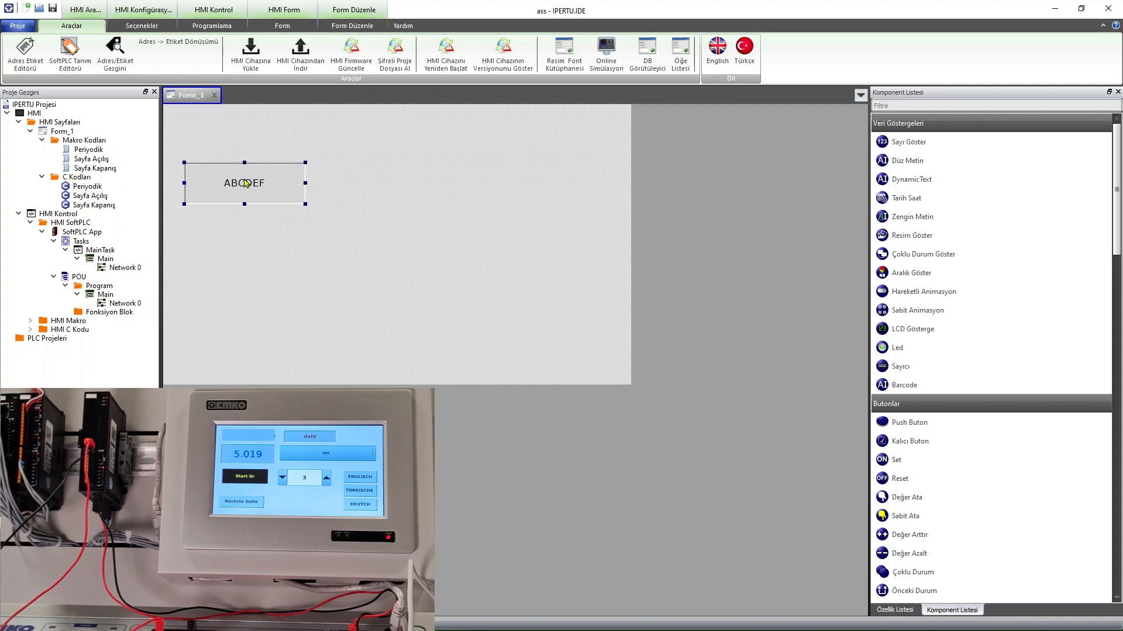
left_click_drag(904, 439, 187, 239)
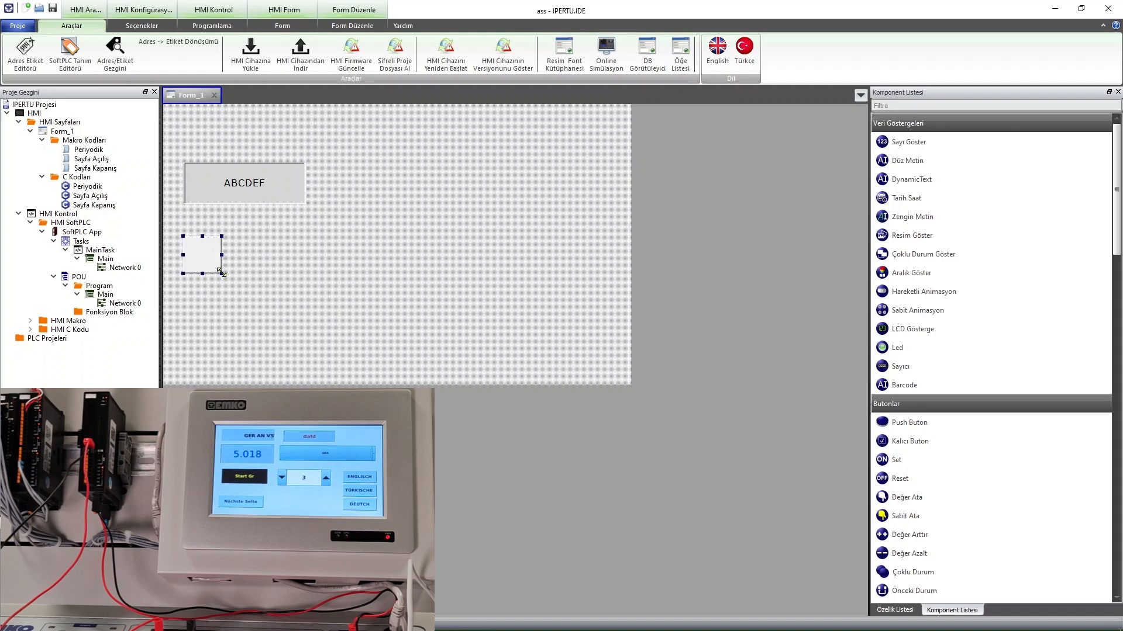
left_click_drag(221, 274, 305, 274)
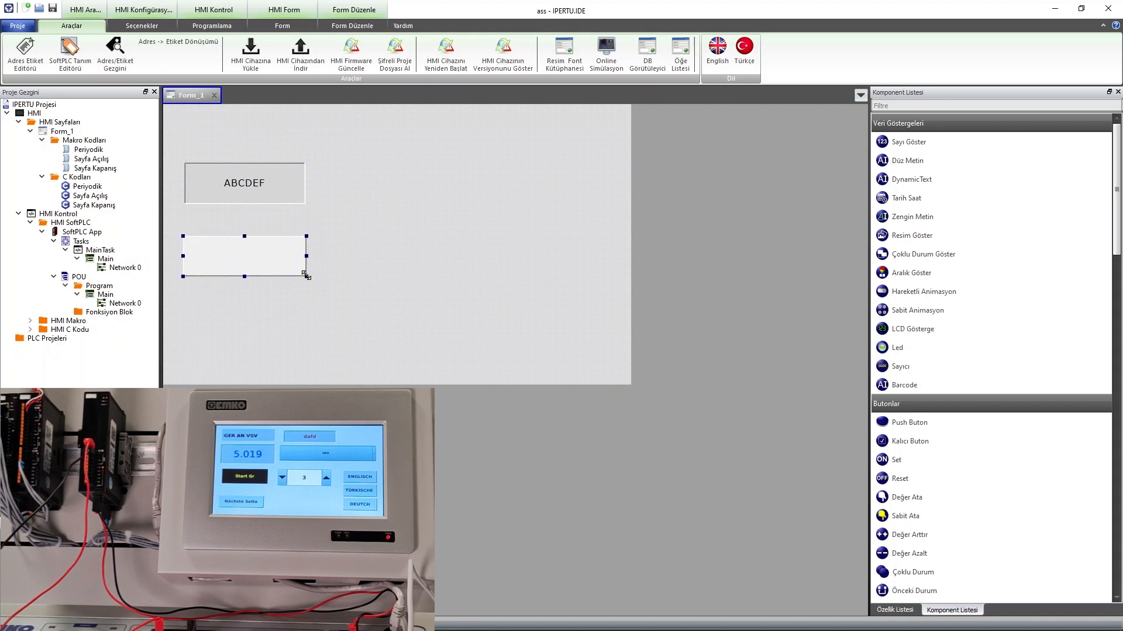
- Set the Metin property of the Düz Metin object to "ana sayfa"
left_click(246, 196)
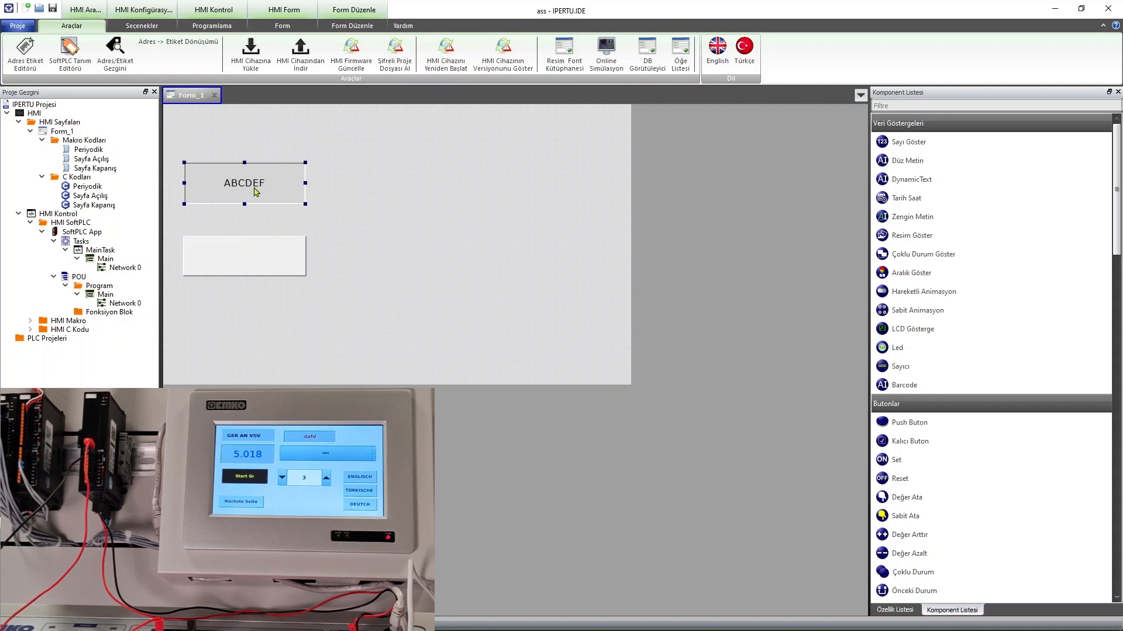
left_click(892, 611)
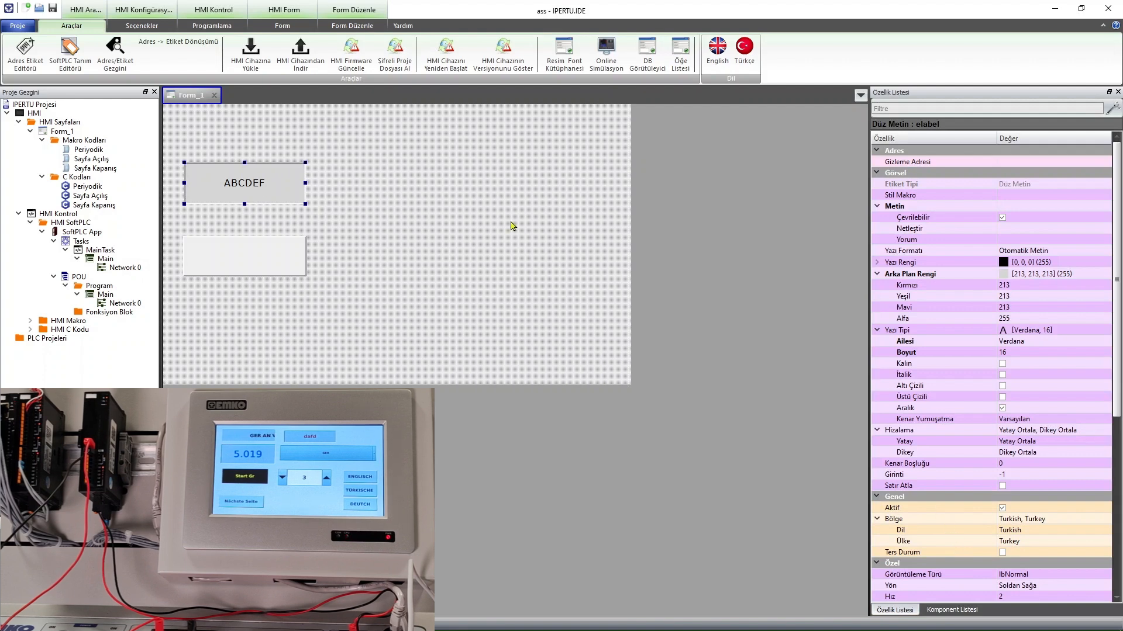
left_click(1041, 208)
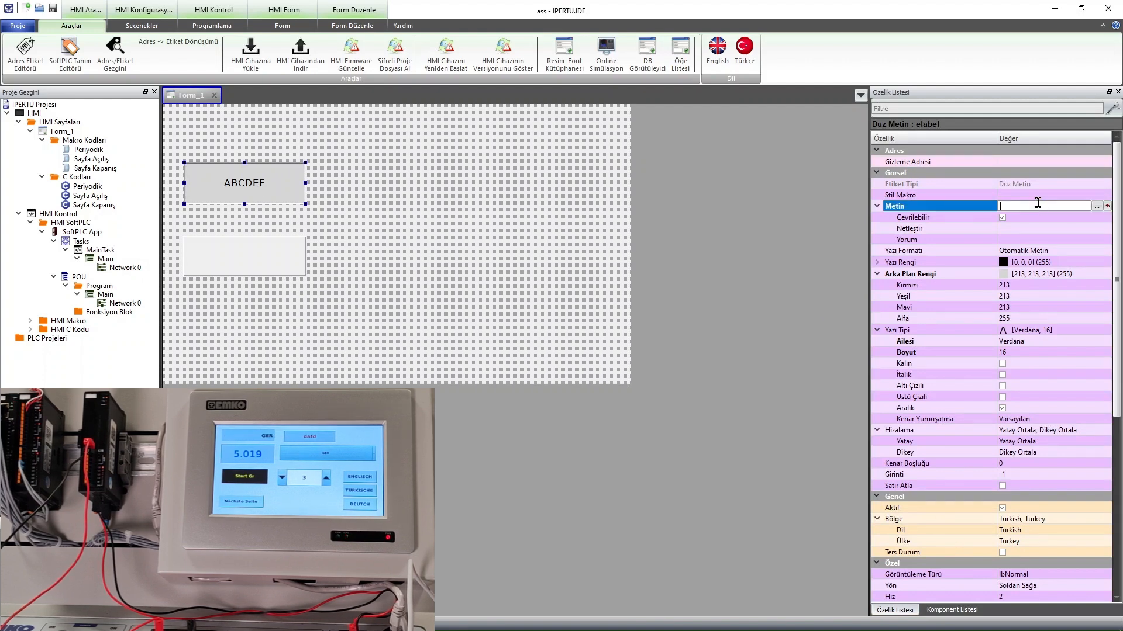
type("an")
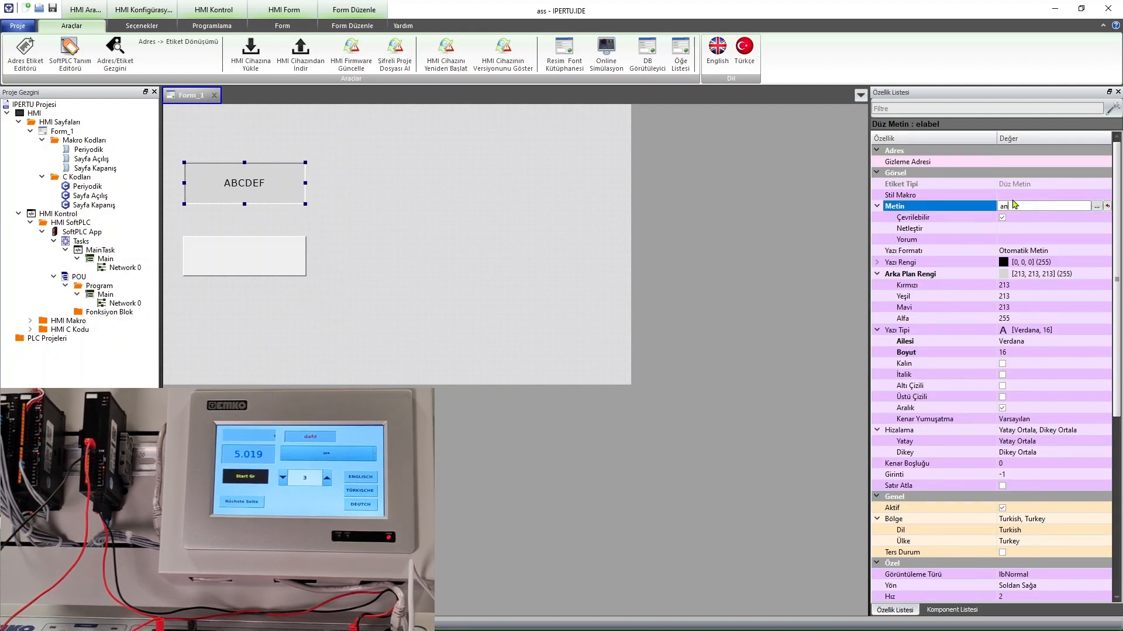
type("a sayfa")
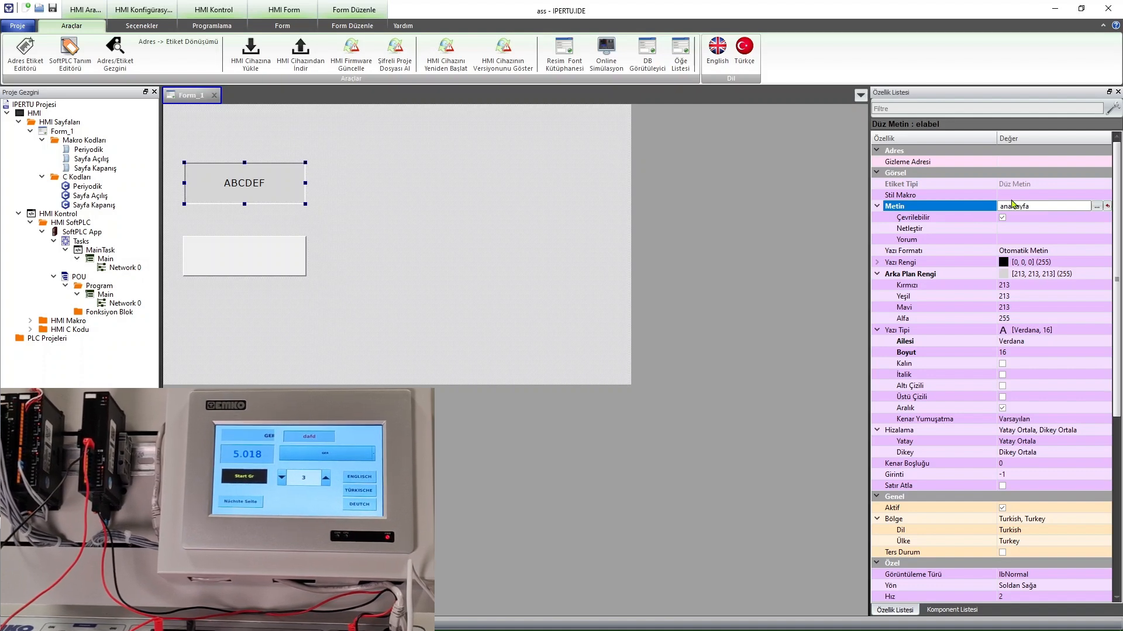
key("Return")
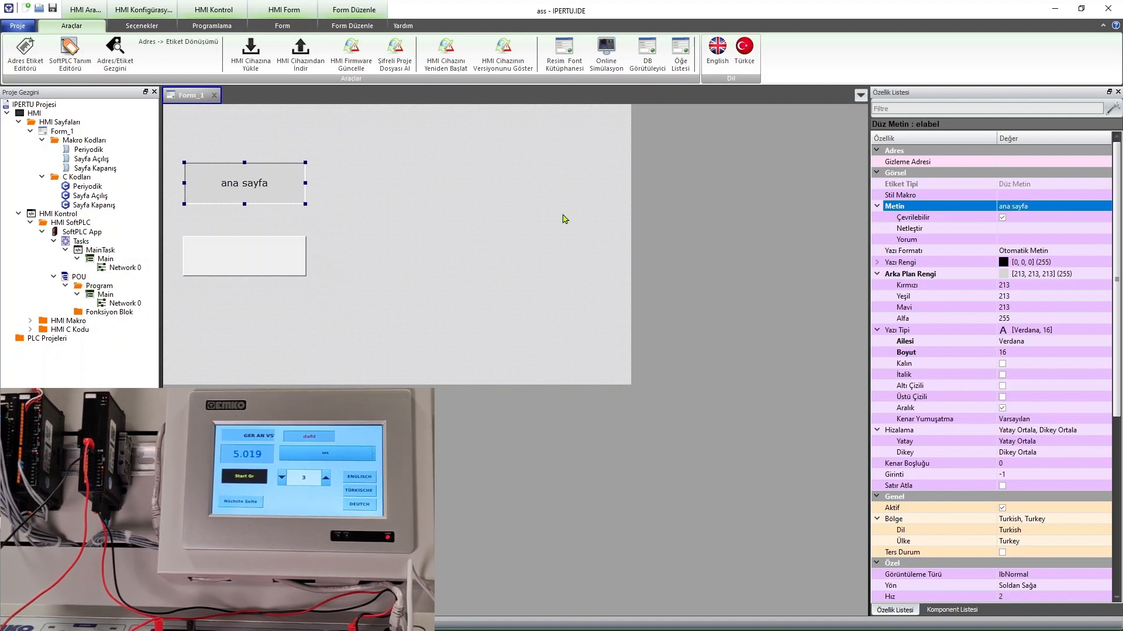
- Set the Etiket property of the Push Buton to "başla"
left_click(261, 256)
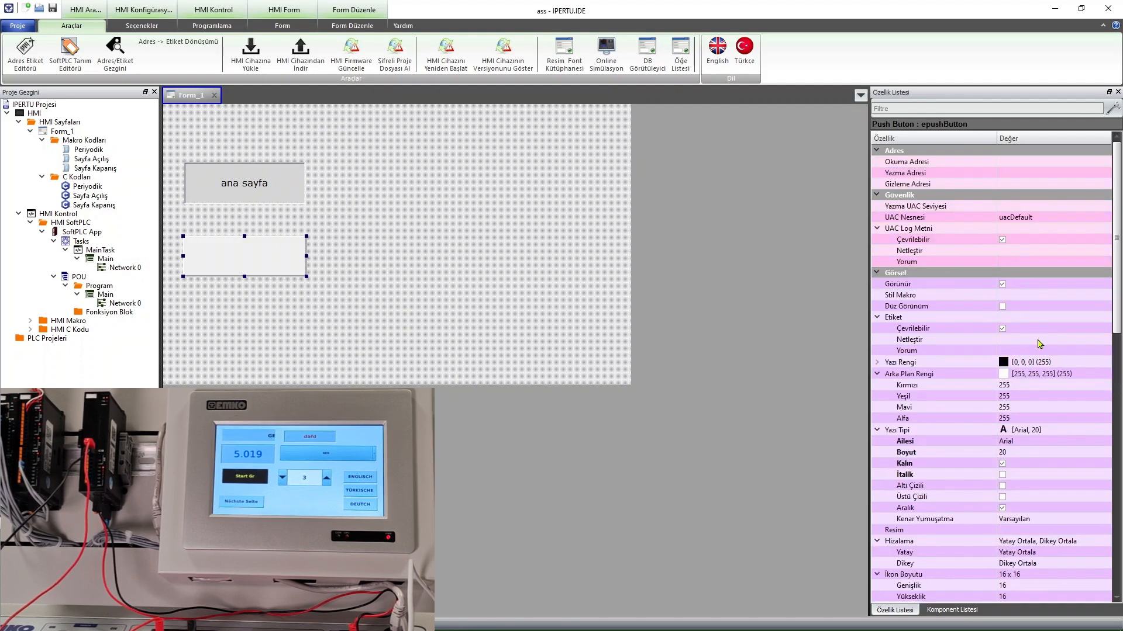
left_click(1043, 320)
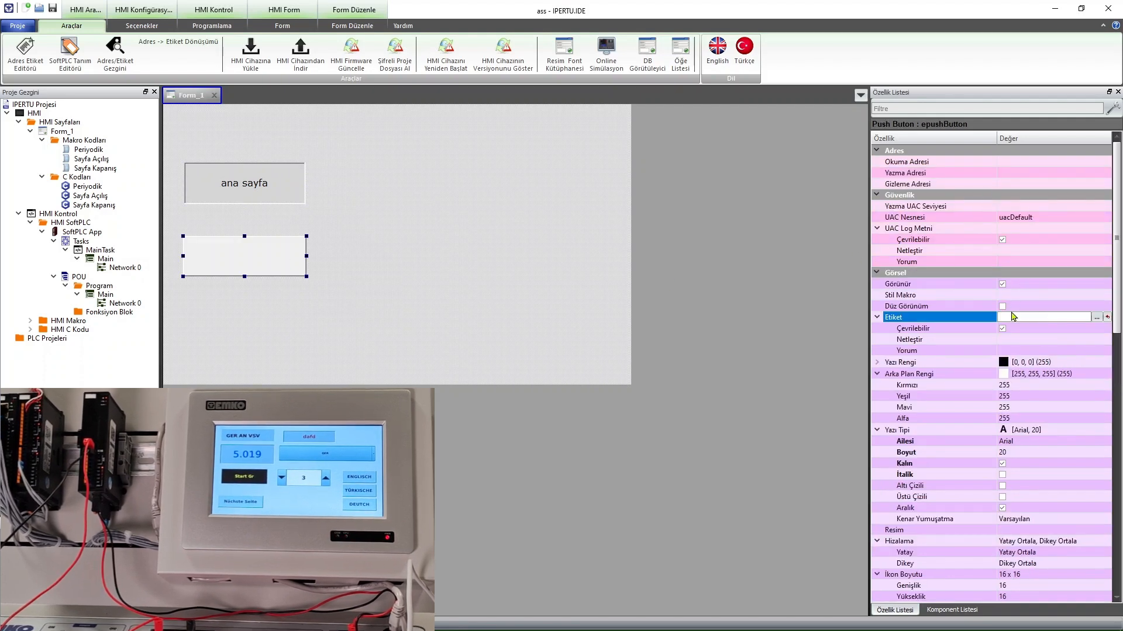
type("ba")
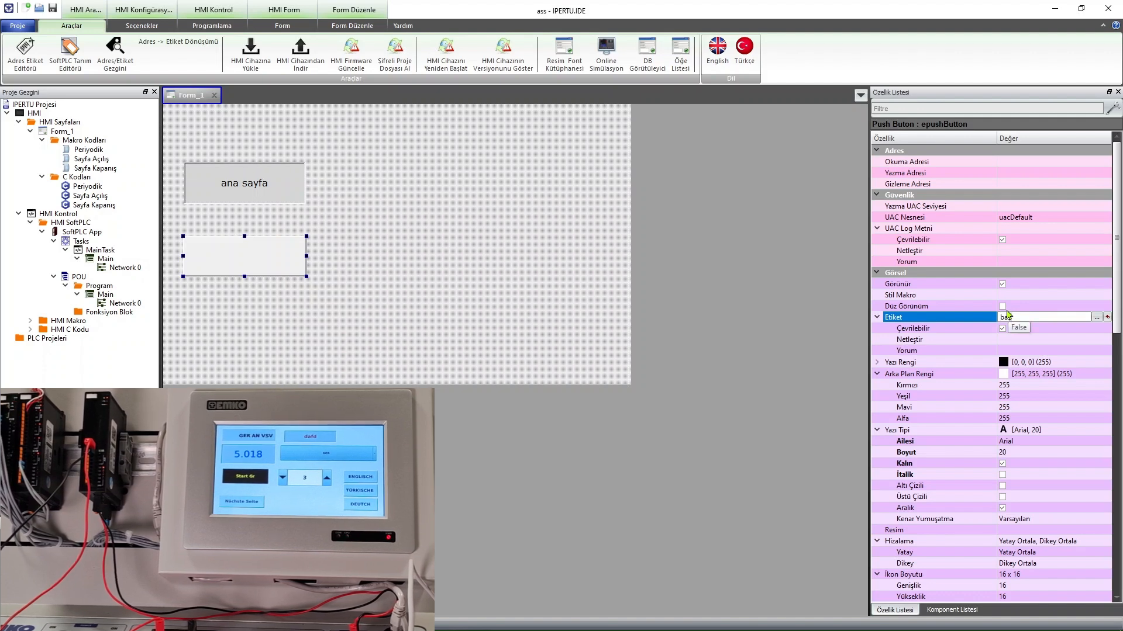
type("şla")
key("Return")
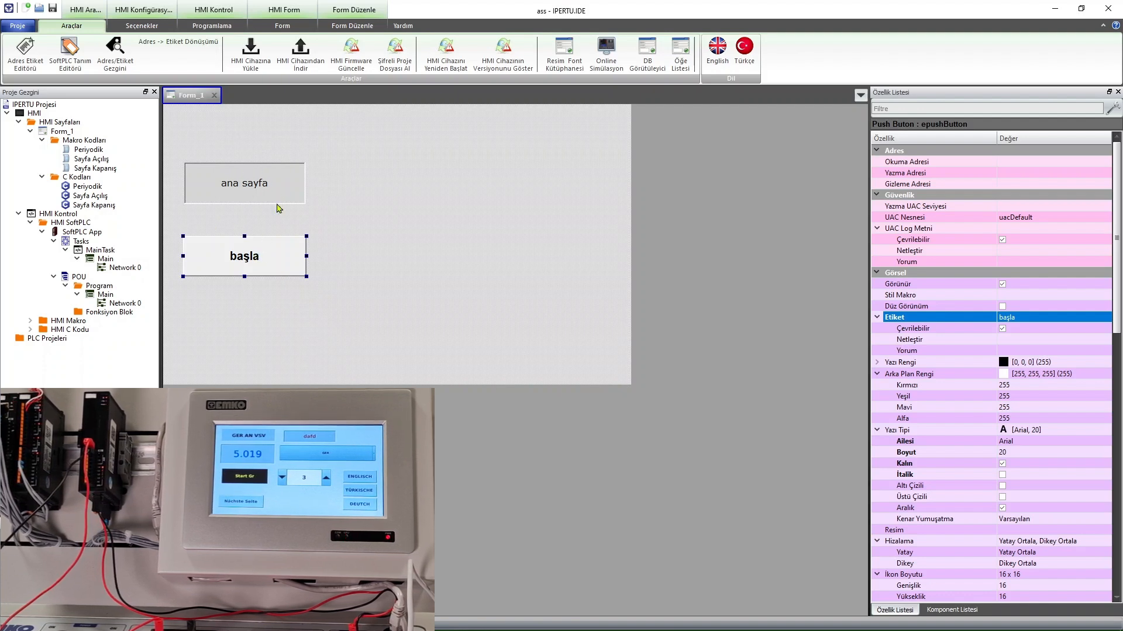
- Examine the default texts of the form's objects in the multi-language editor and close it without changes
left_click(363, 32)
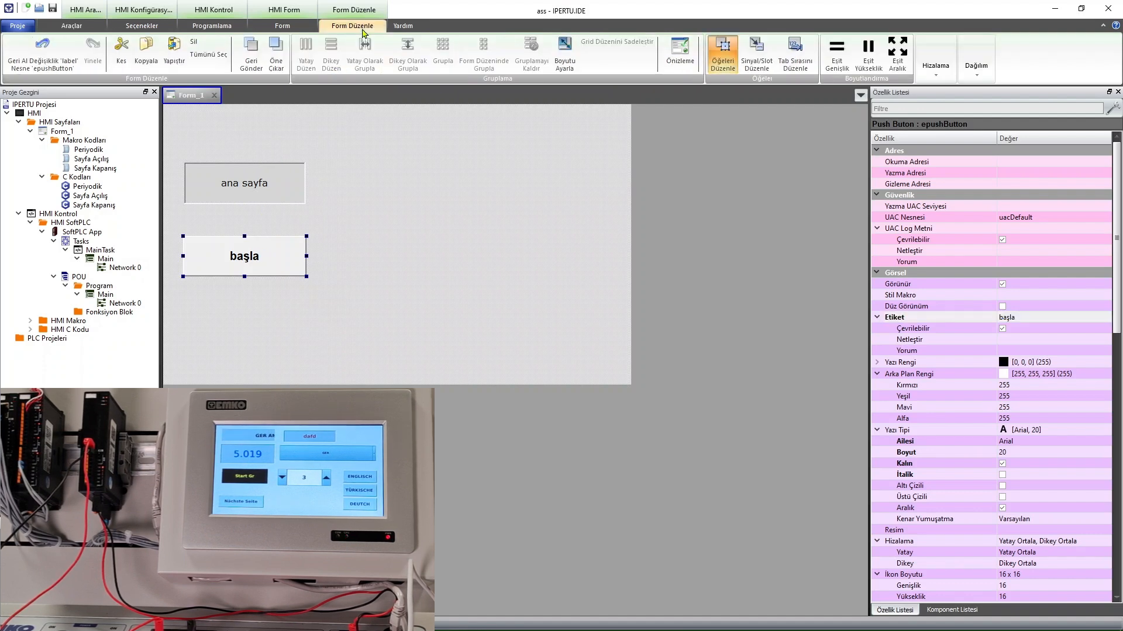
left_click(71, 26)
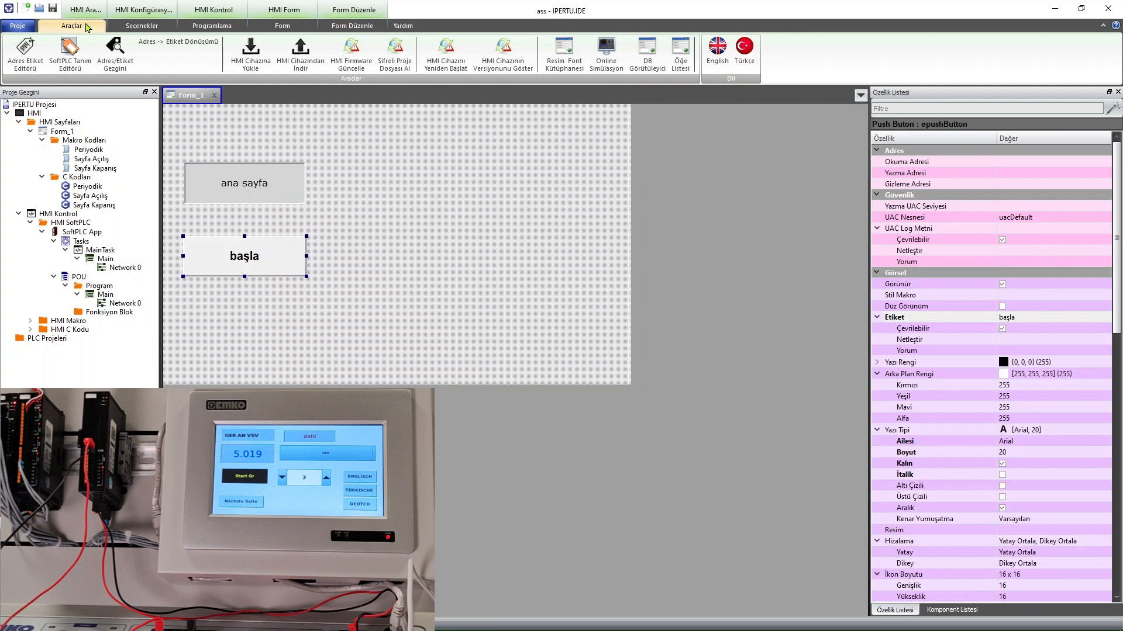
left_click(157, 28)
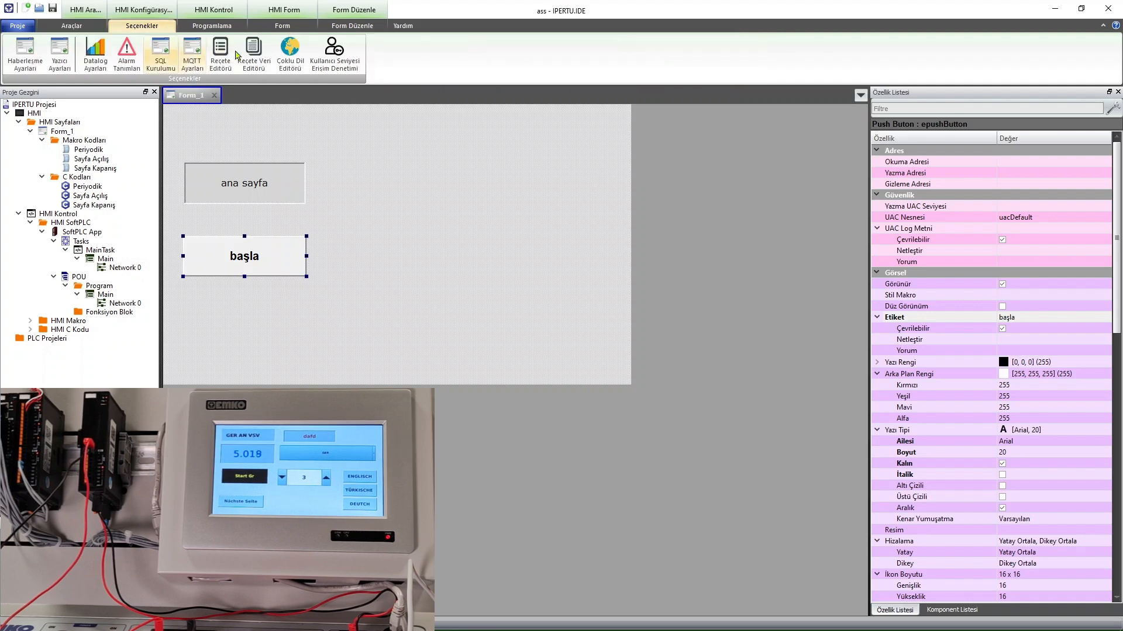
left_click(290, 58)
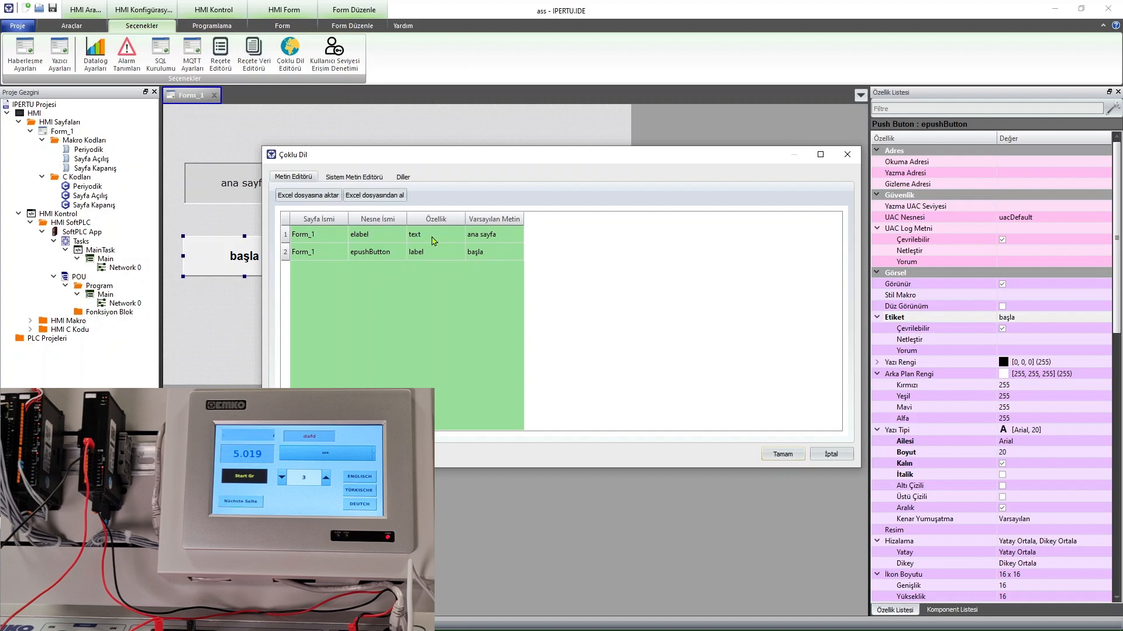
left_click(519, 217)
left_click(523, 219)
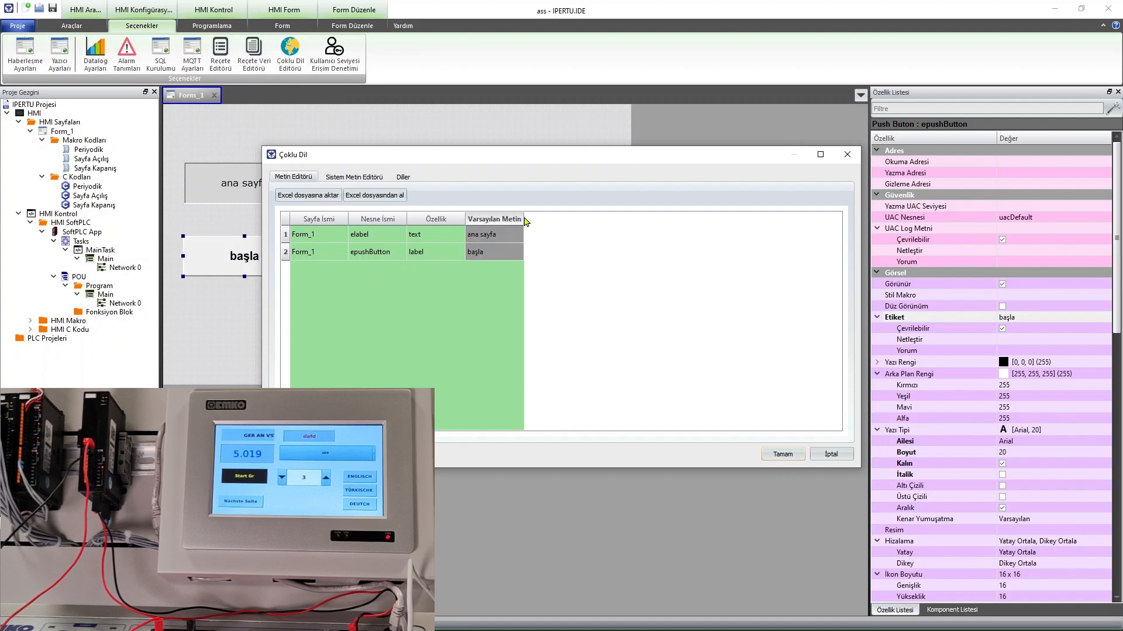
left_click(845, 456)
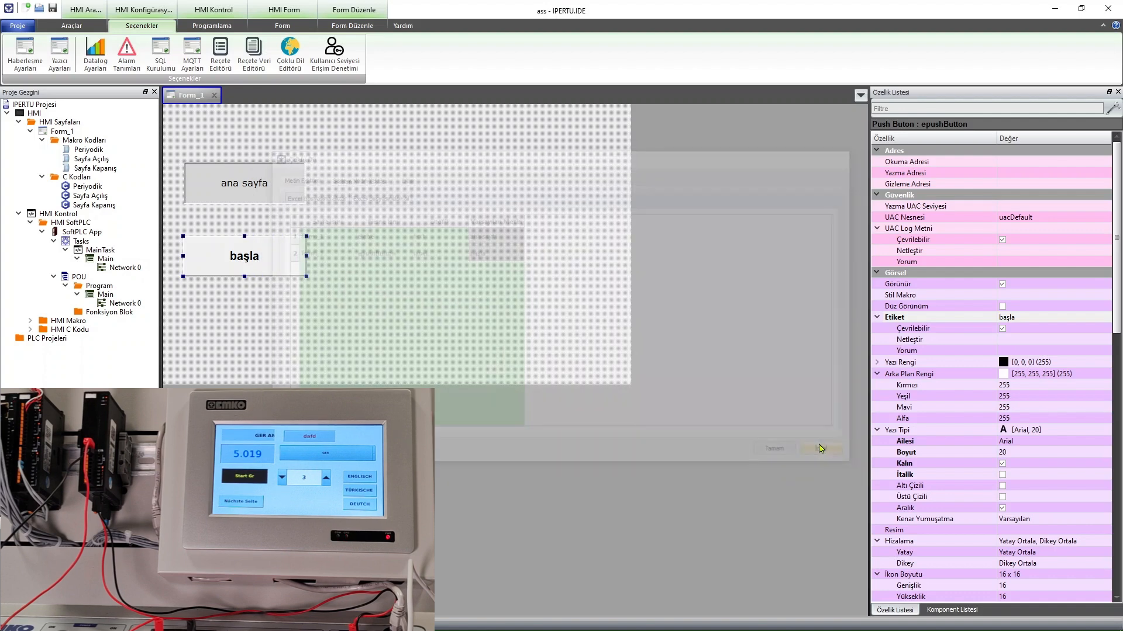
right_click(245, 188)
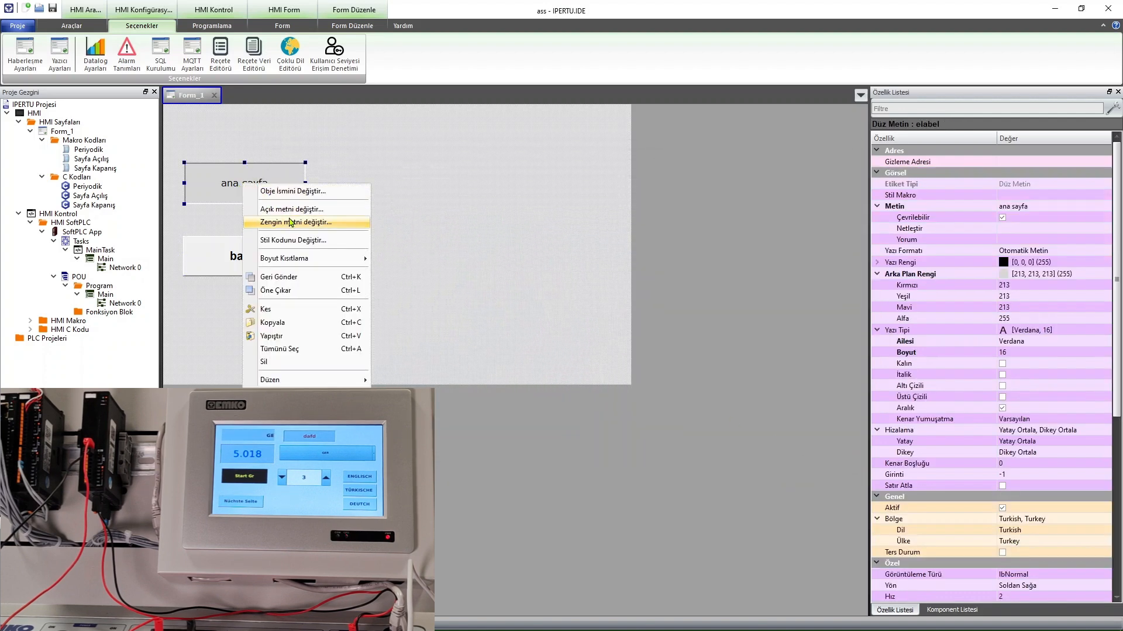
left_click(297, 212)
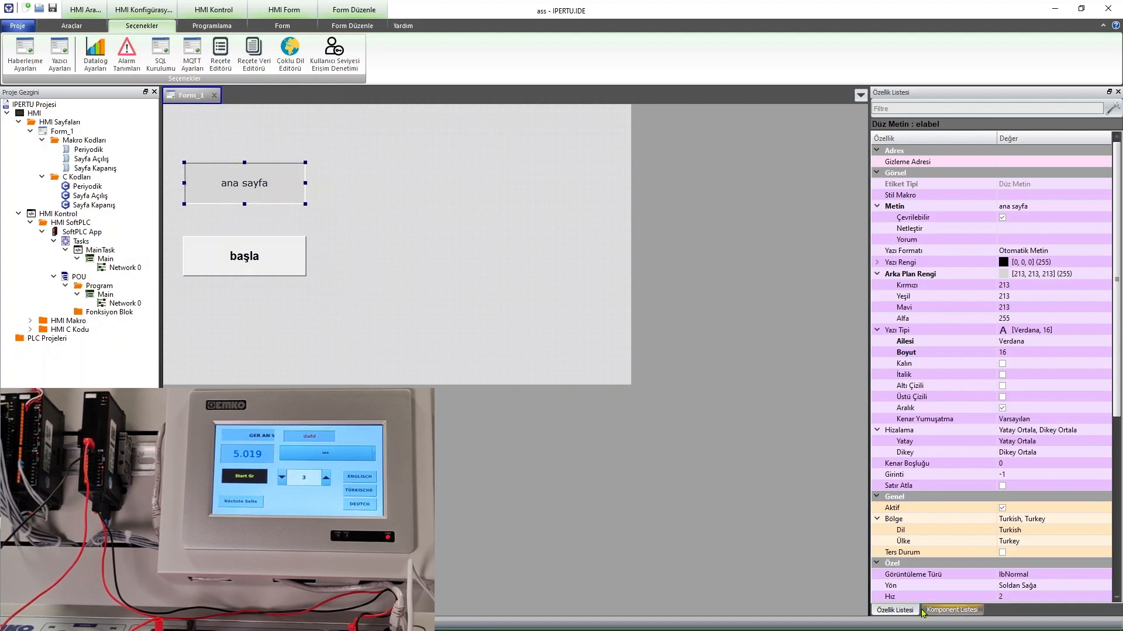
left_click(334, 209)
left_click(269, 196)
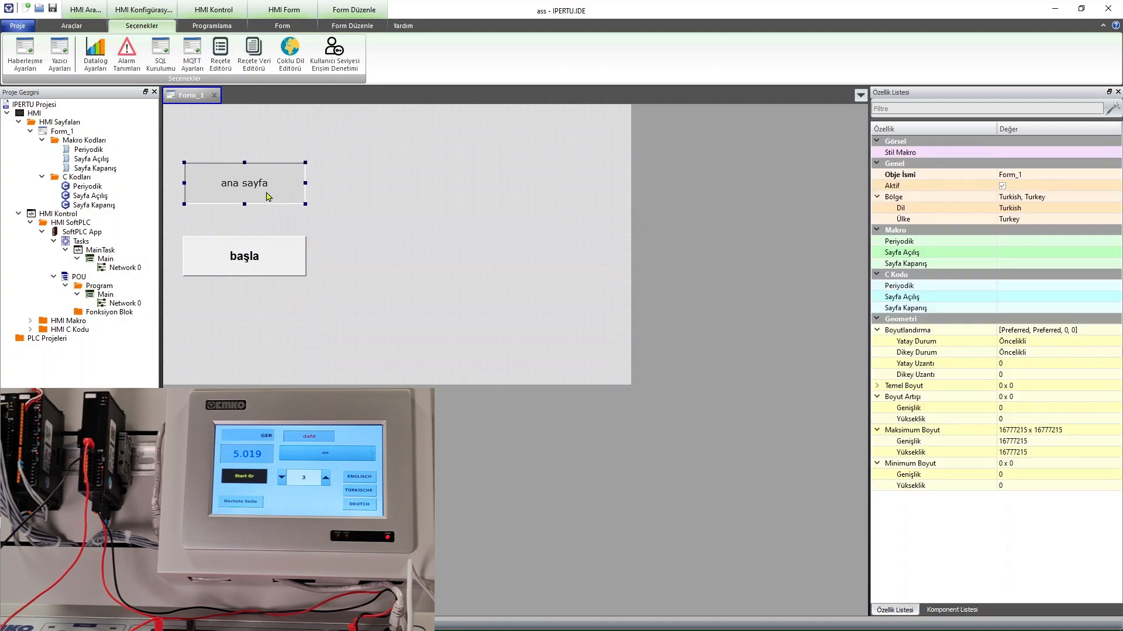
left_click(357, 212)
left_click(256, 182)
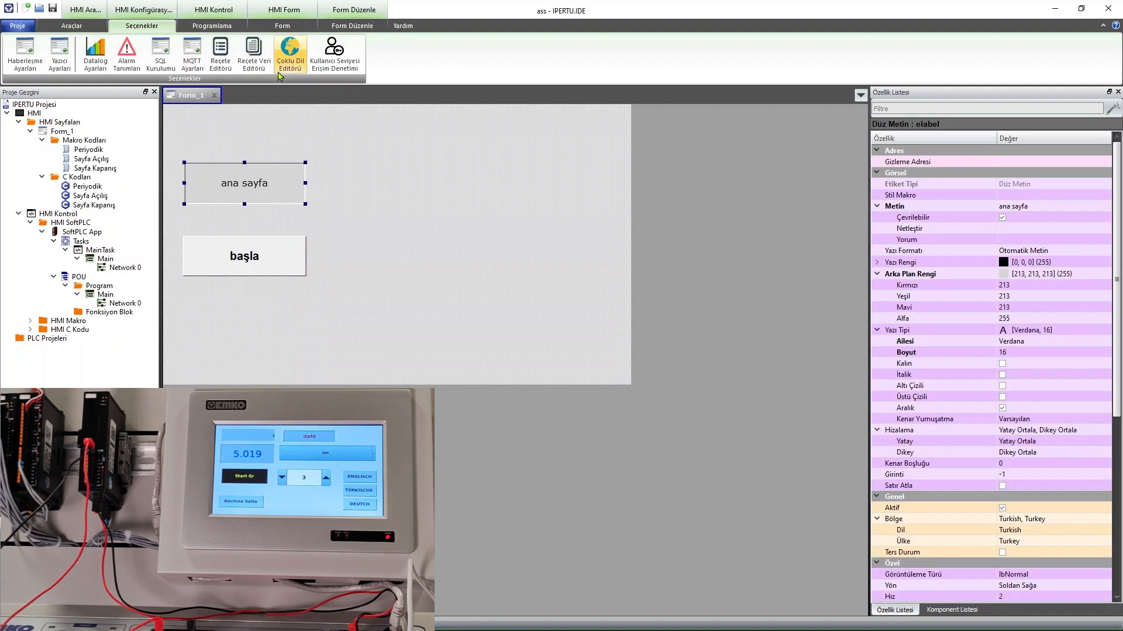
- Add a language named Türkçe to the language list of the multi-language editor
left_click(289, 54)
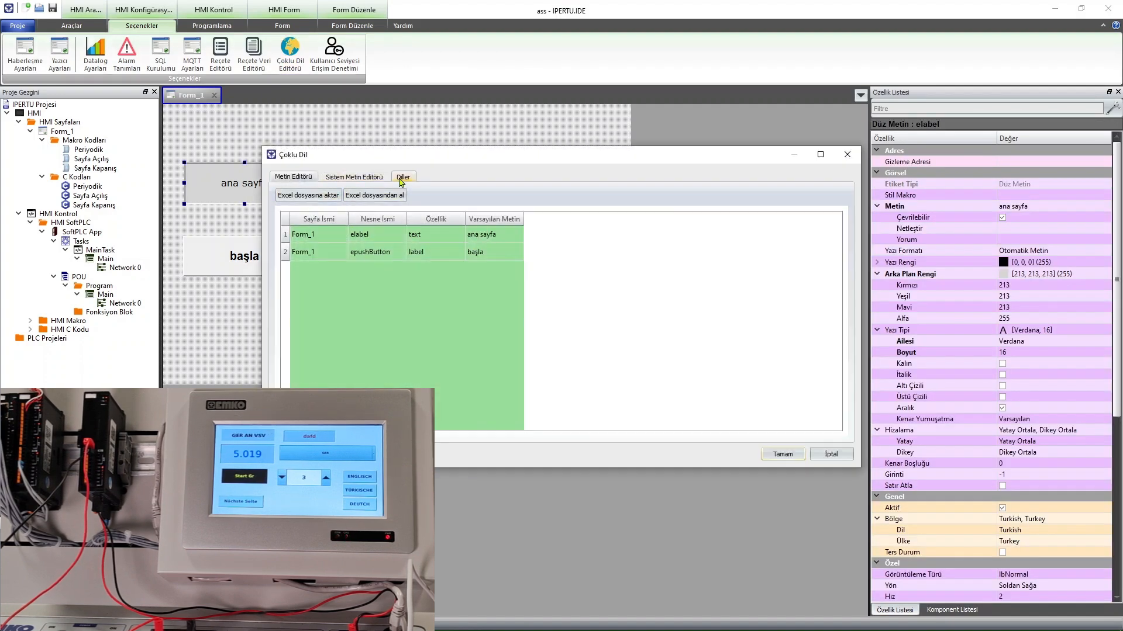
left_click(403, 177)
left_click(297, 196)
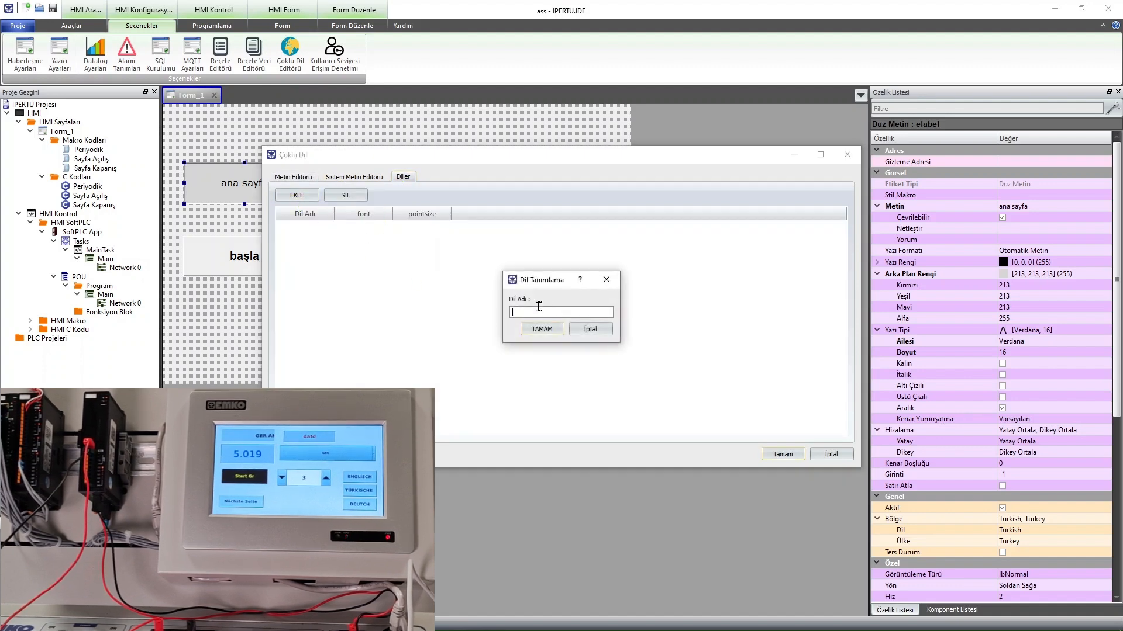
type("Türkçe")
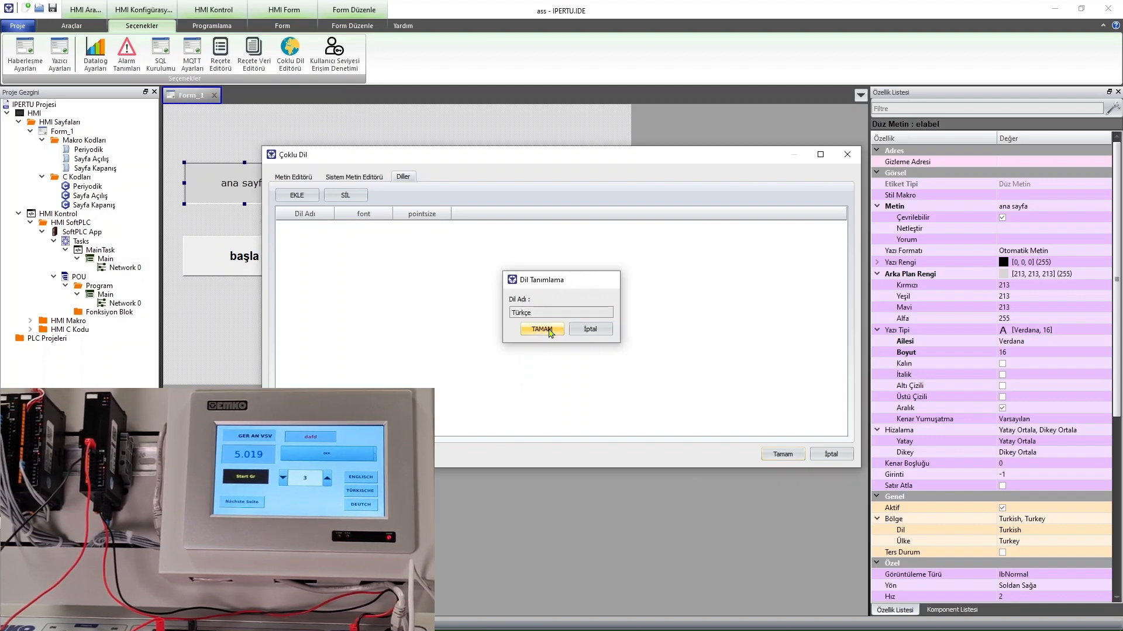
left_click(542, 329)
- Add two more languages named İngilizce and Almanca to the language list
left_click(297, 195)
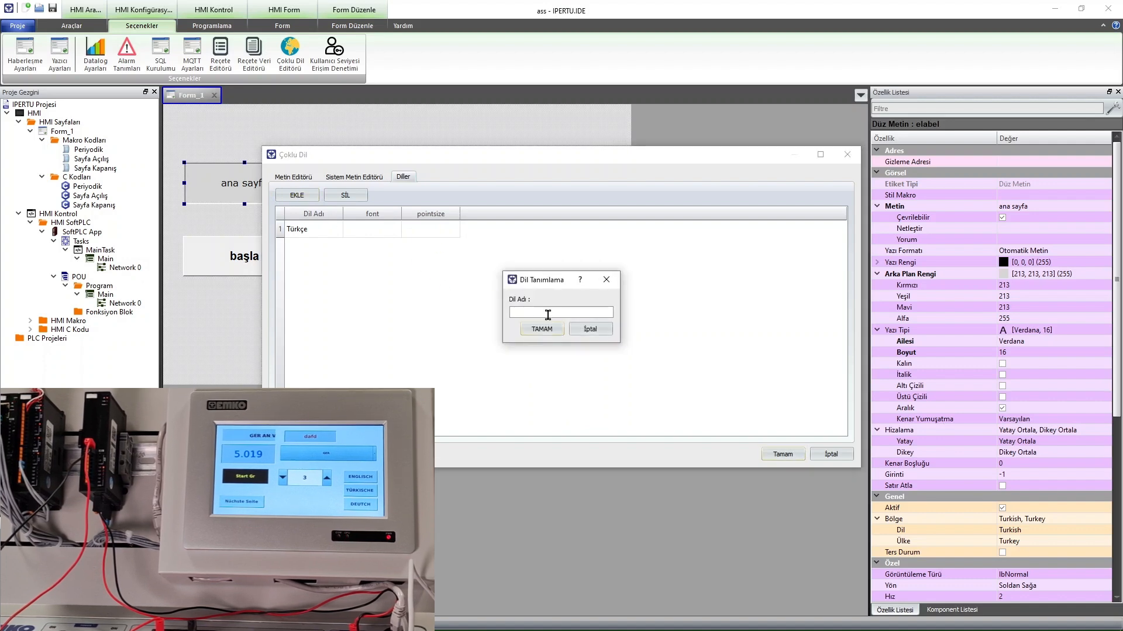
type("İng")
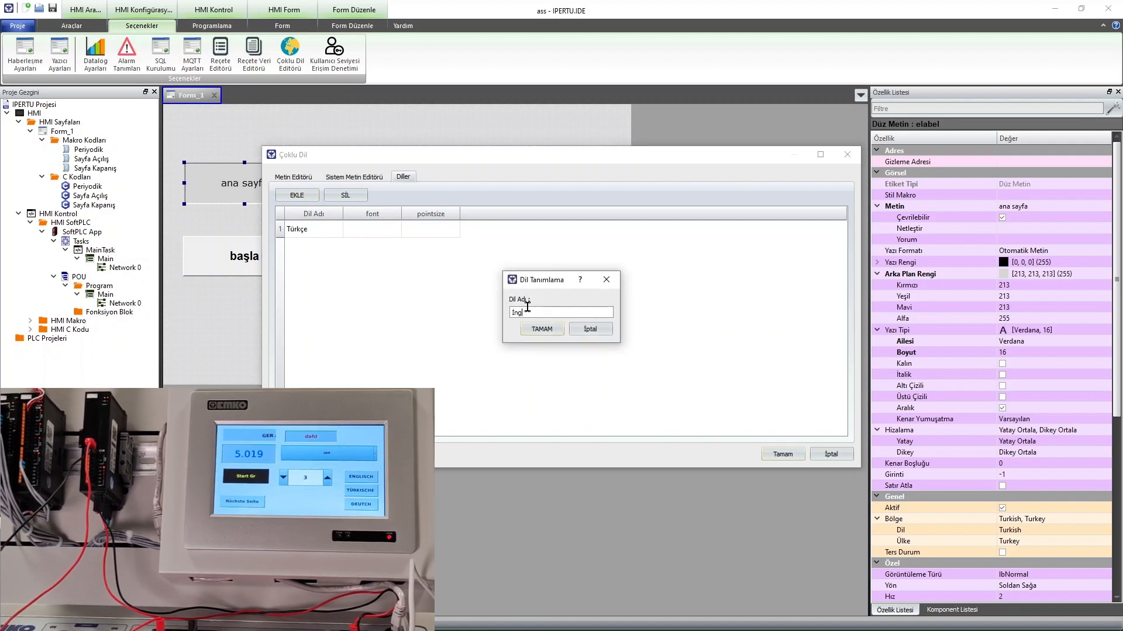
type("ilizce")
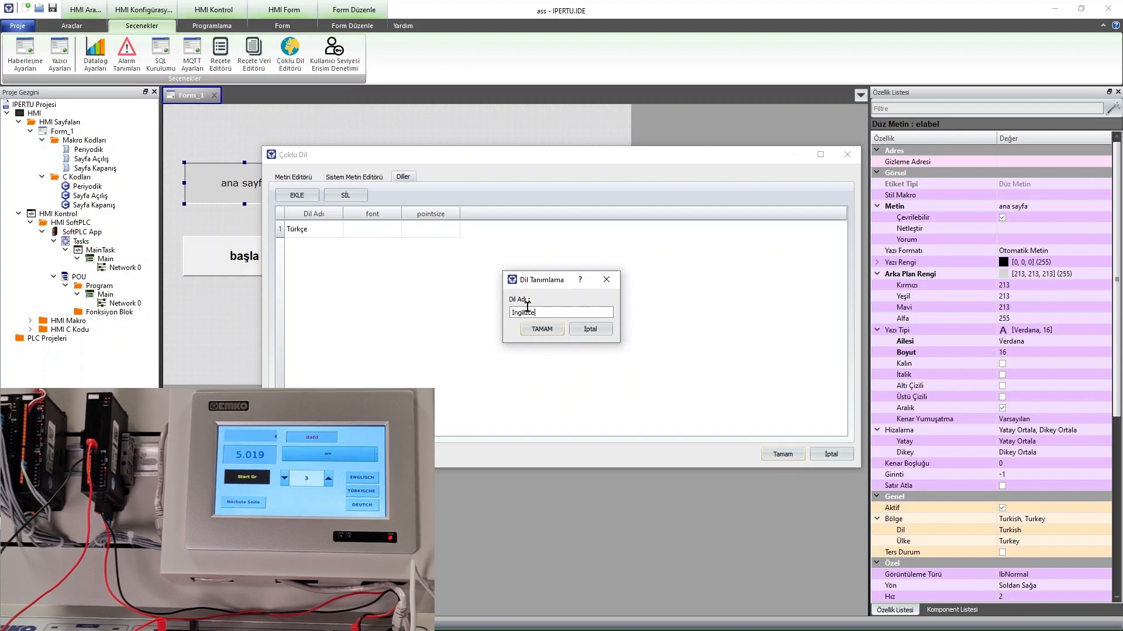
left_click(542, 329)
left_click(296, 199)
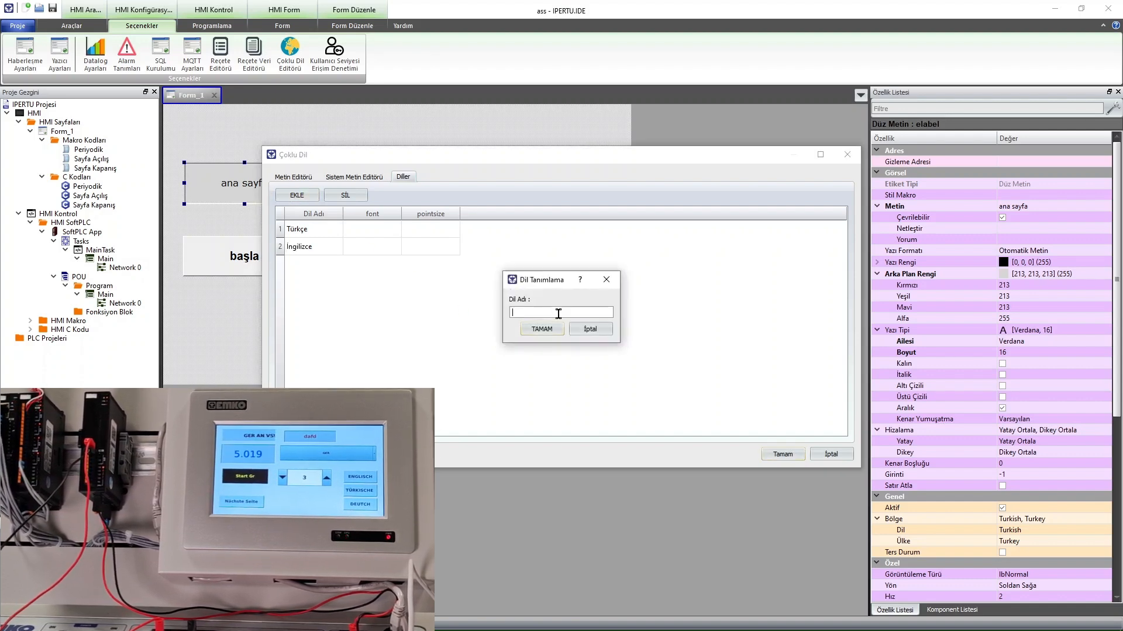
type("Alman")
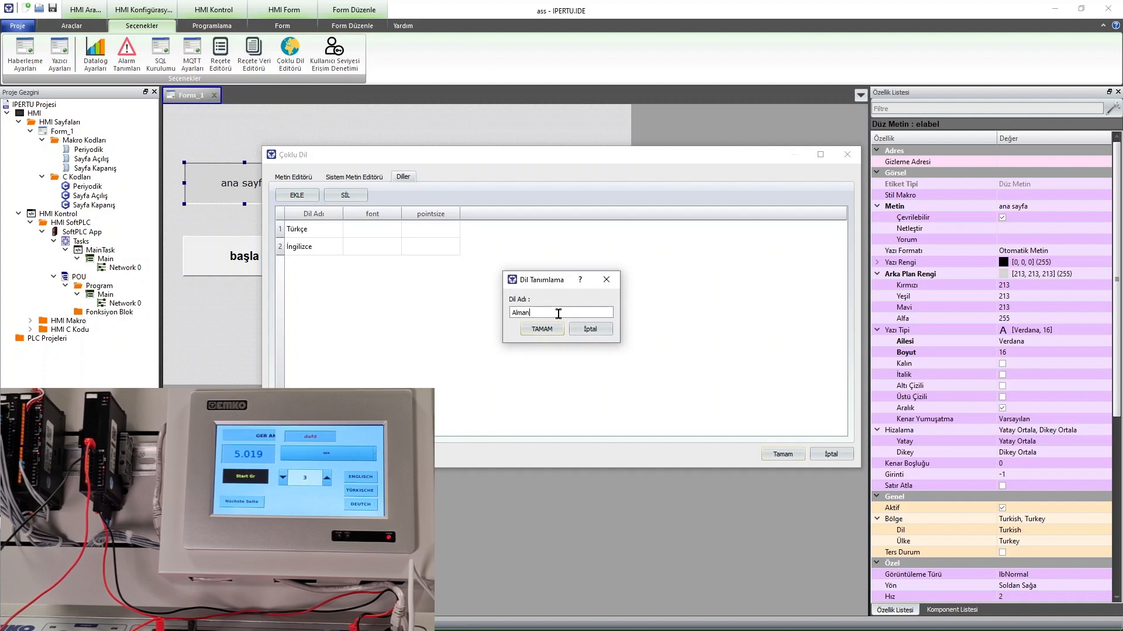
type("ca")
left_click(543, 330)
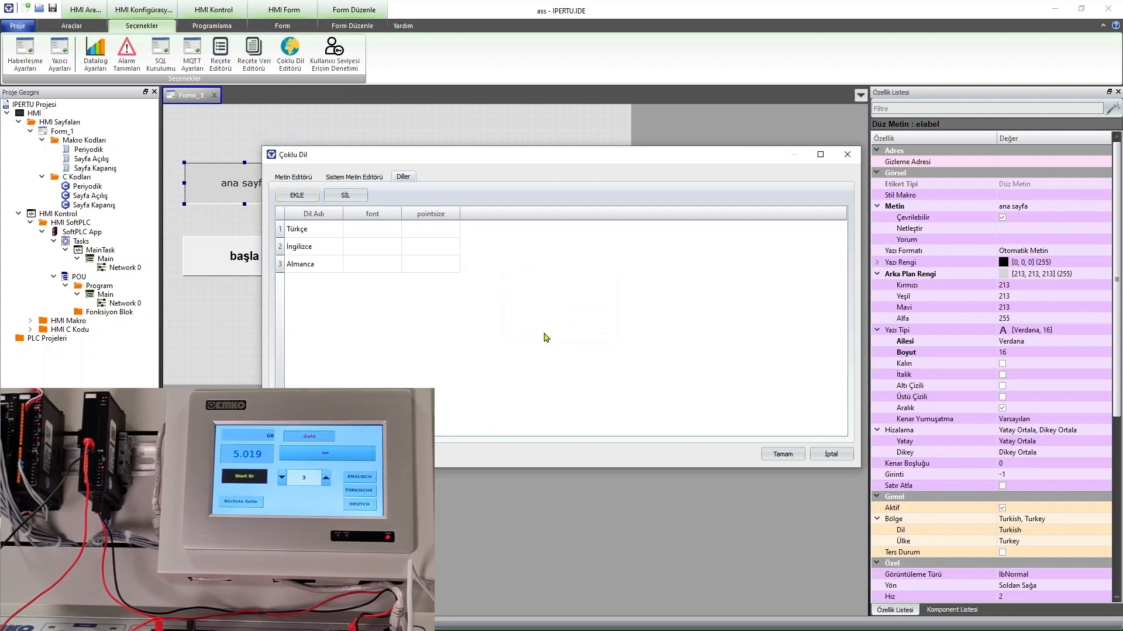
- Try to set the font of Türkçe and İngilizce to MS Shell Dlg 2 and leave the multi-language editor
left_click(389, 228)
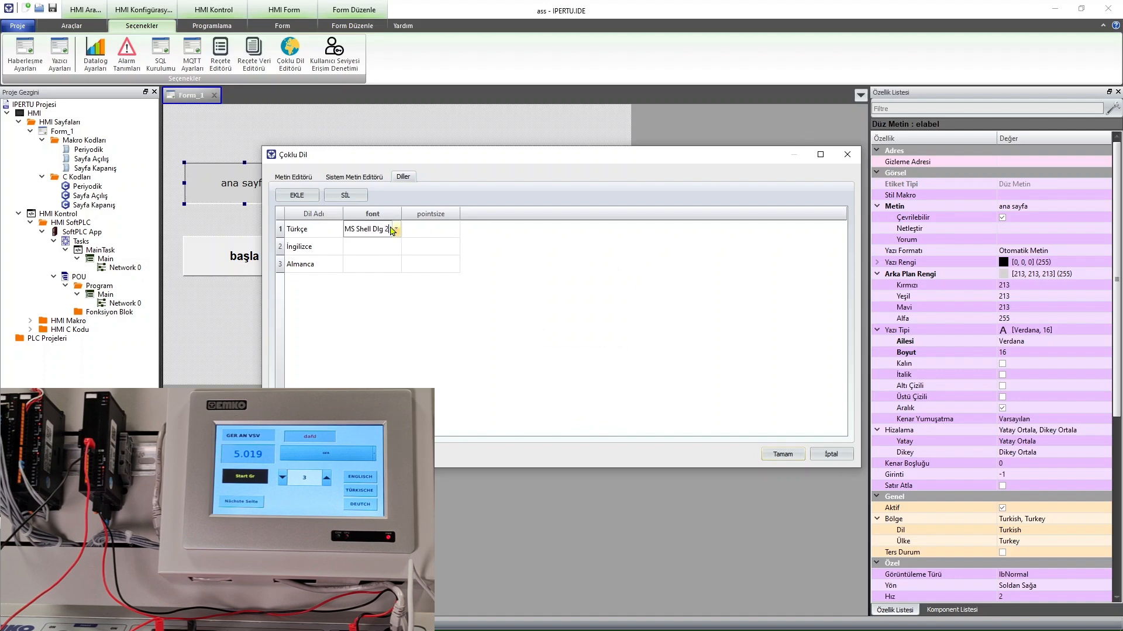
left_click(394, 229)
left_click(395, 229)
left_click(372, 250)
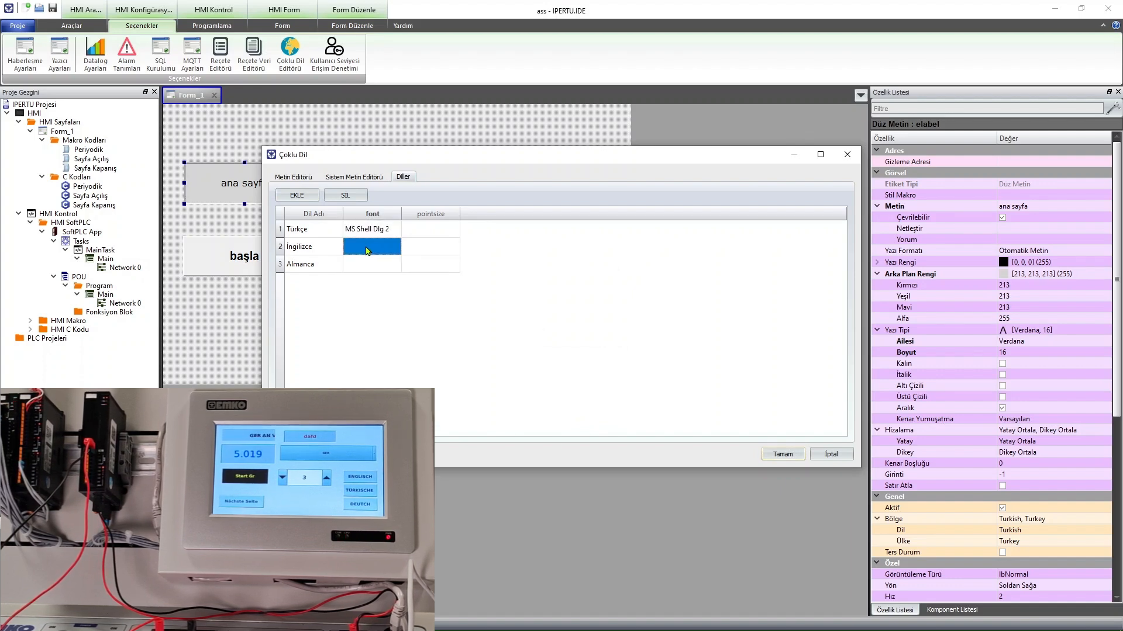
left_click(379, 248)
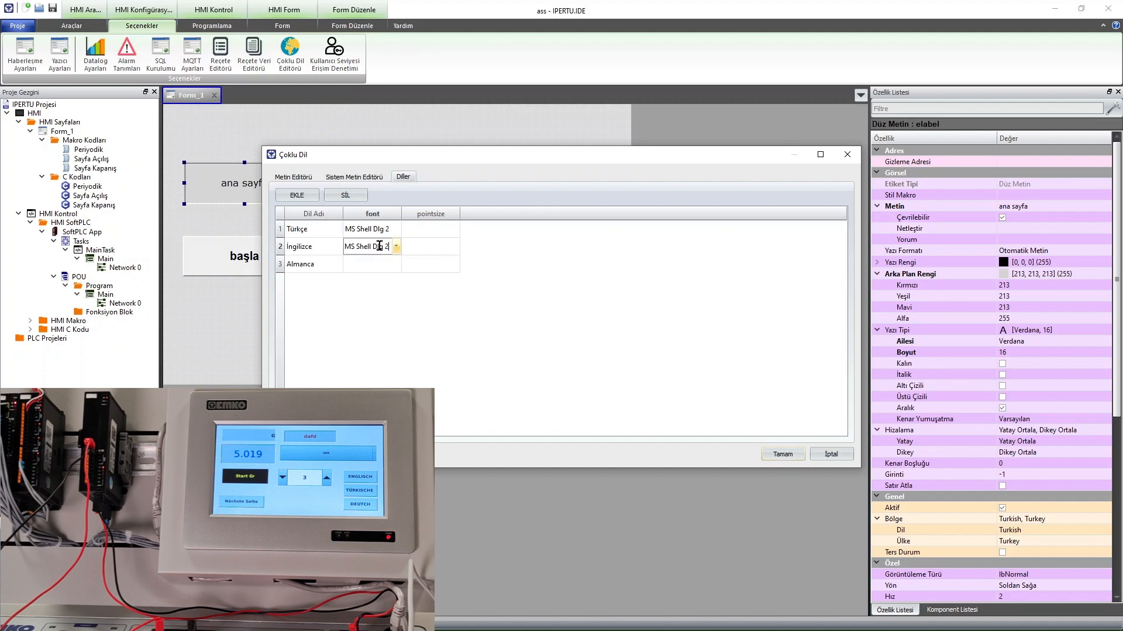
left_click(431, 238)
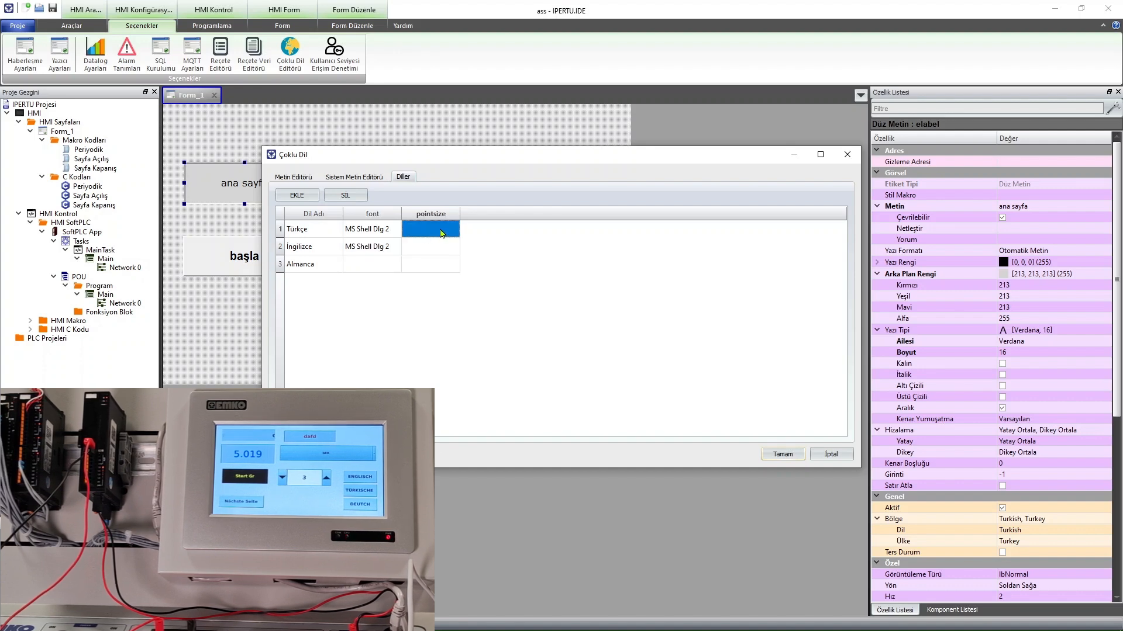
left_click(440, 229)
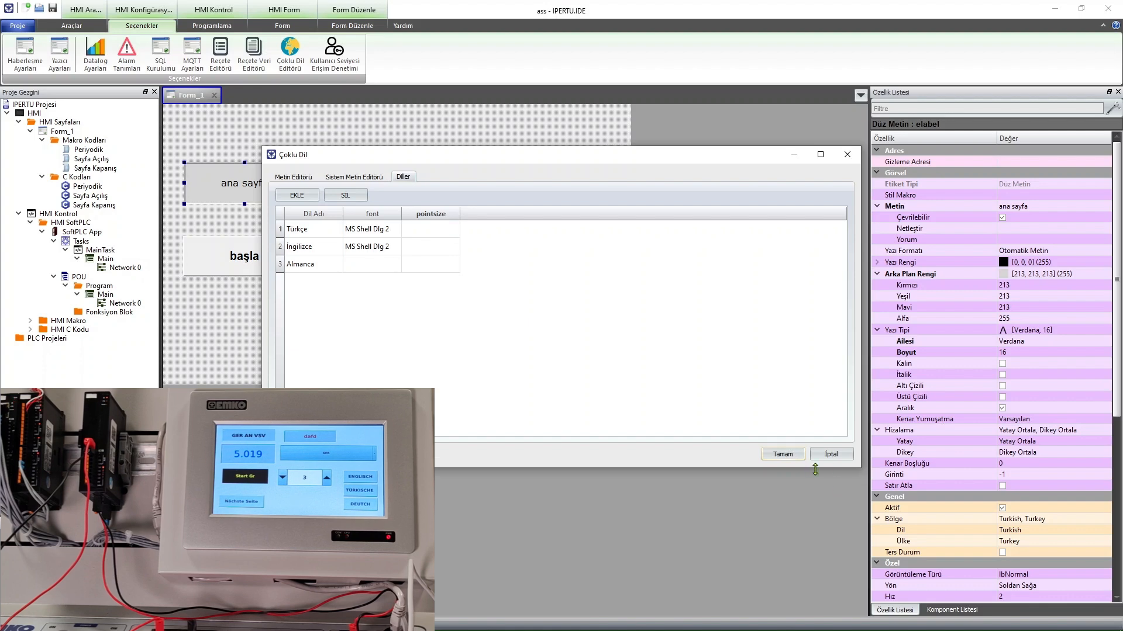
left_click(392, 246)
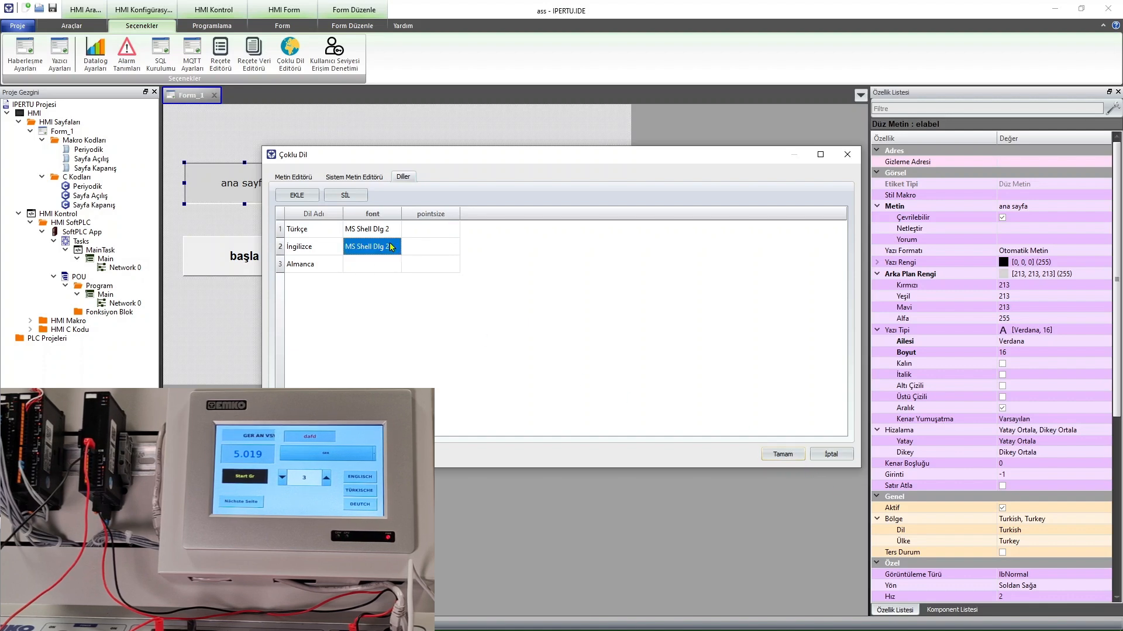
left_click(394, 246)
left_click(397, 248)
key("Escape")
key("Escape")
key("Escape")
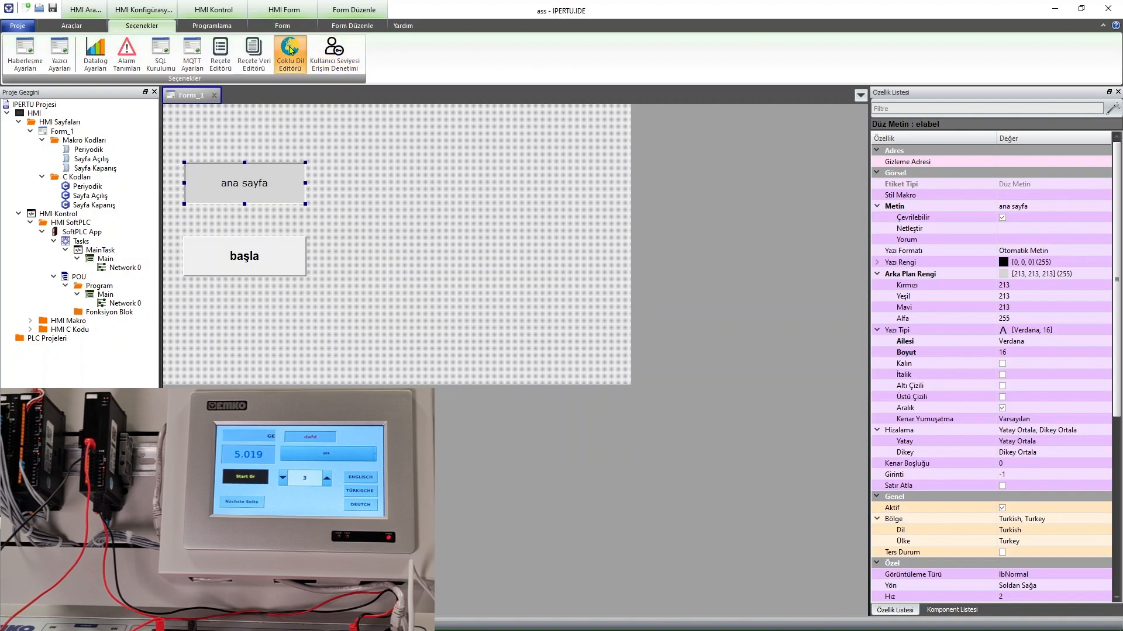
- Reopen the multi-language editor and show its language list
left_click(290, 51)
left_click(374, 196)
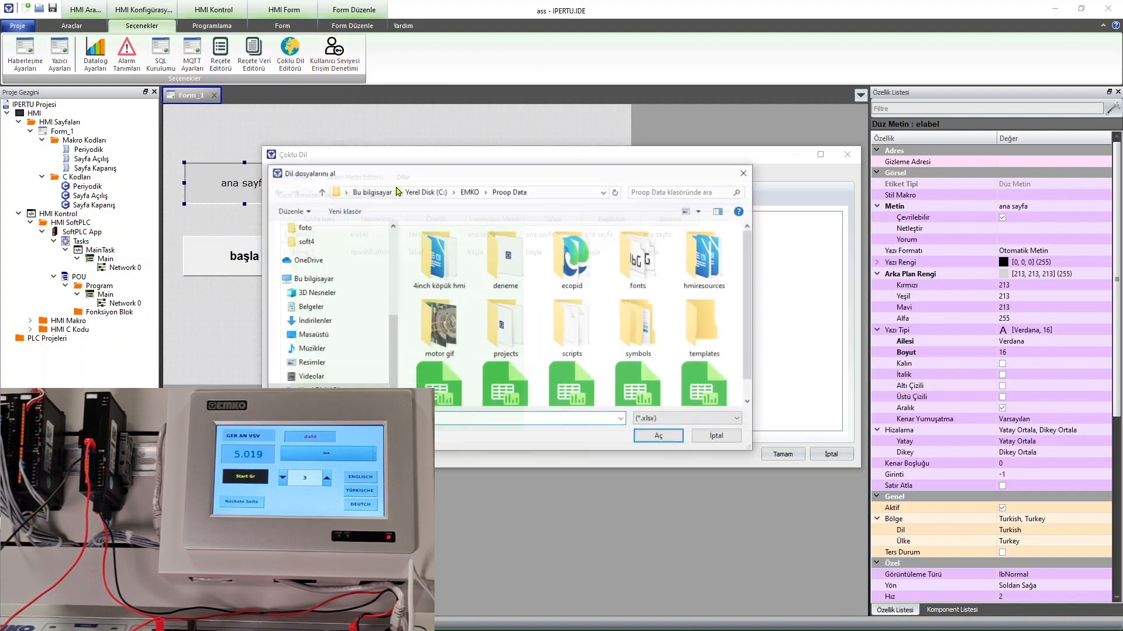
left_click(744, 173)
left_click(403, 177)
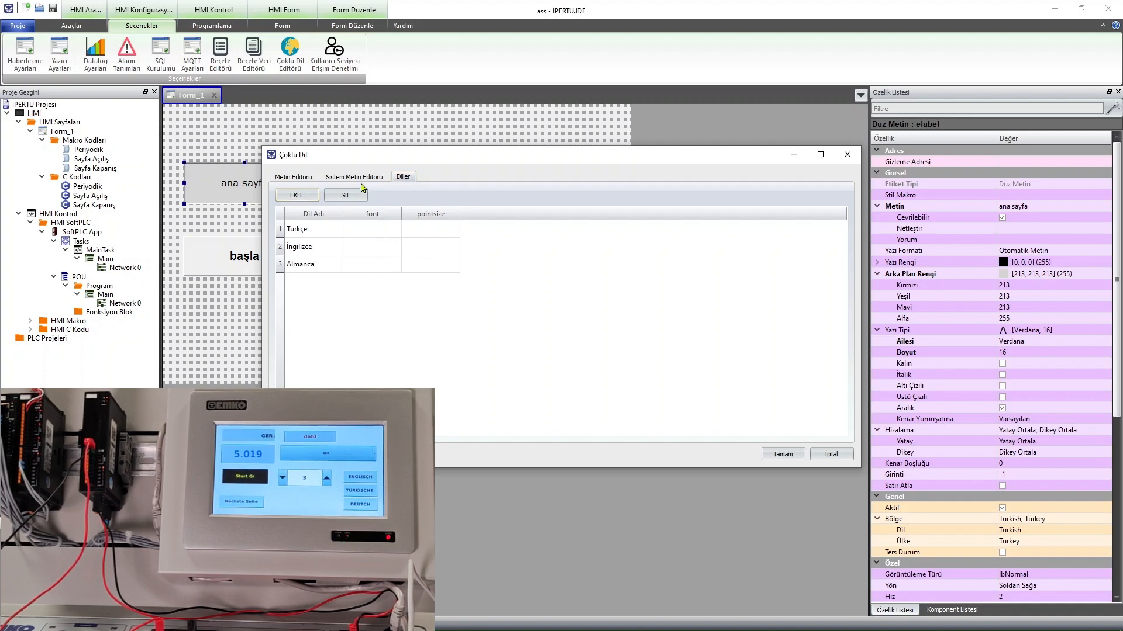
- View the Excel export and import dialogs for the form's texts and cancel both
left_click(299, 178)
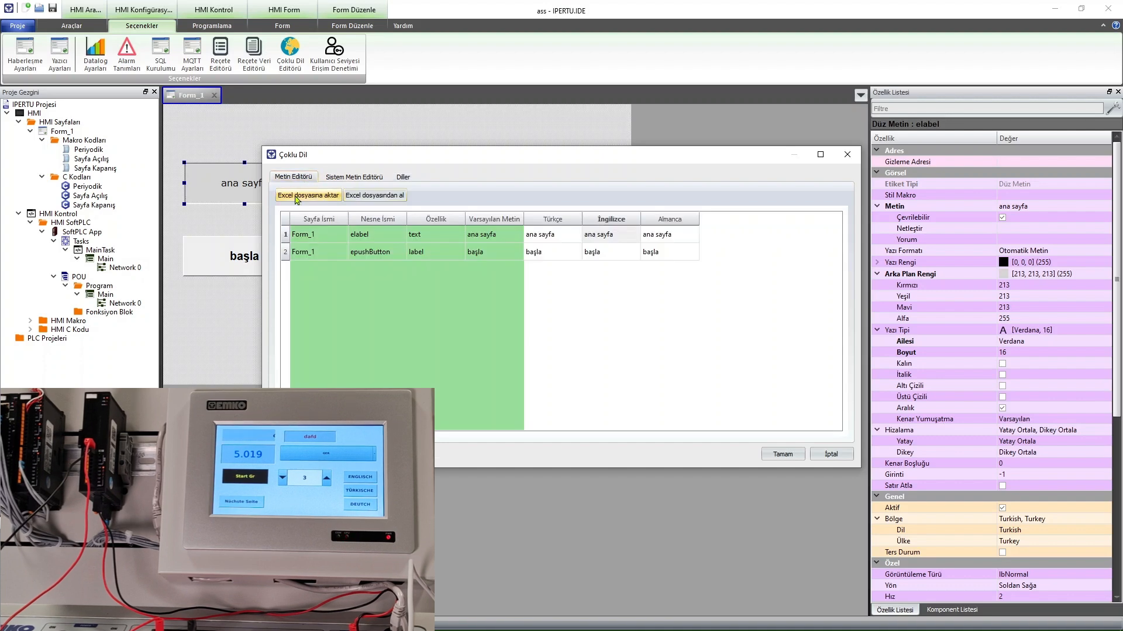
left_click(308, 196)
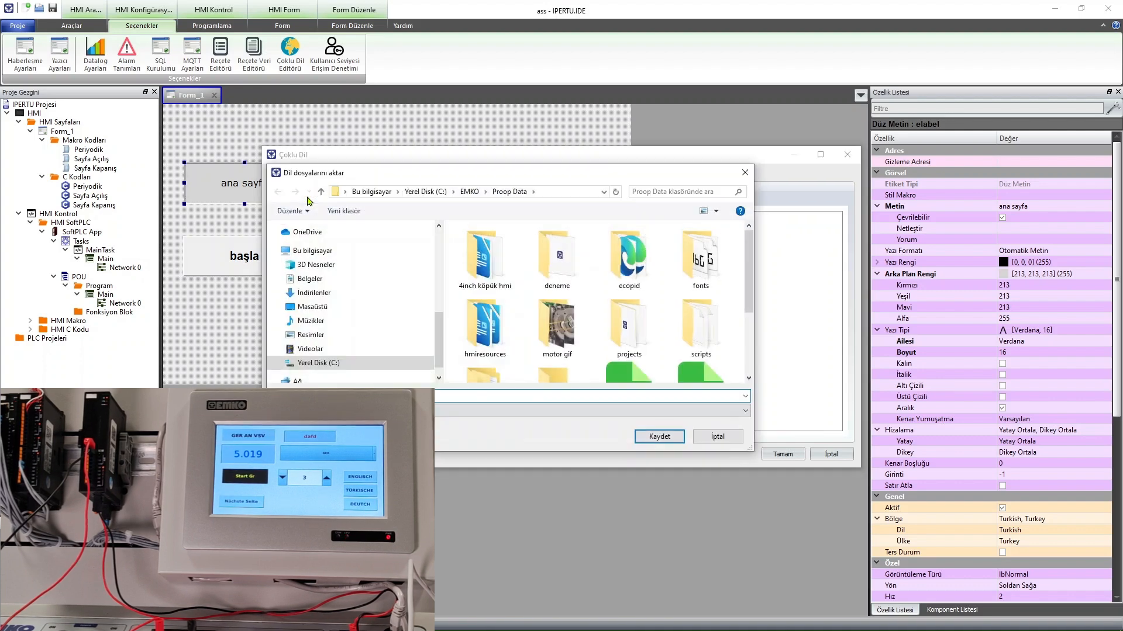
left_click(731, 436)
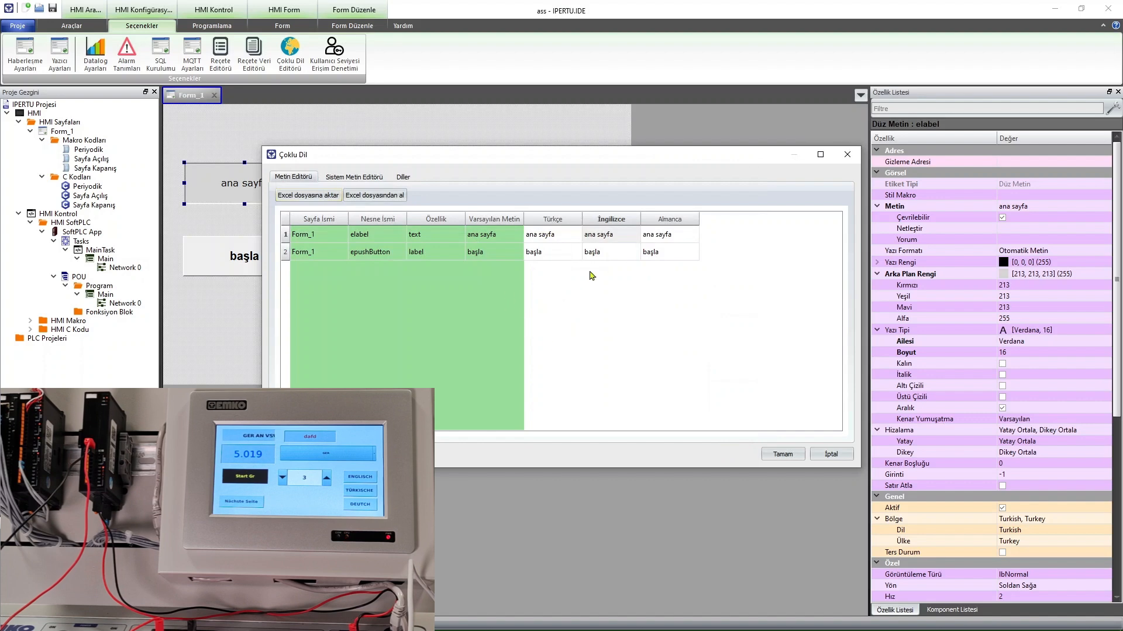
left_click(608, 238)
left_click(544, 295)
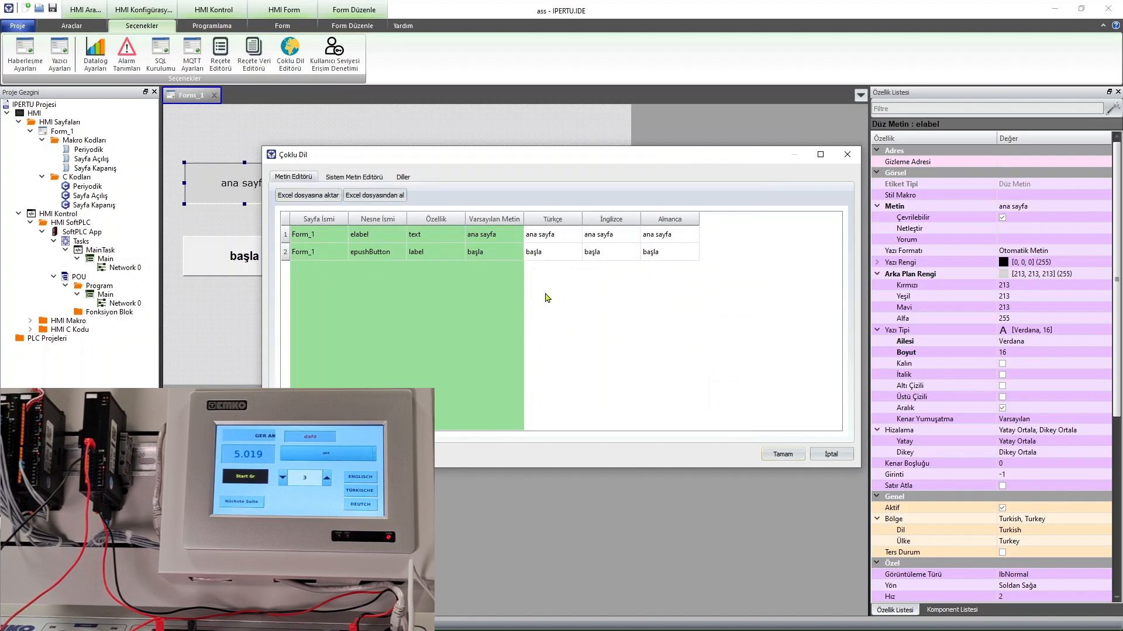
left_click(544, 238)
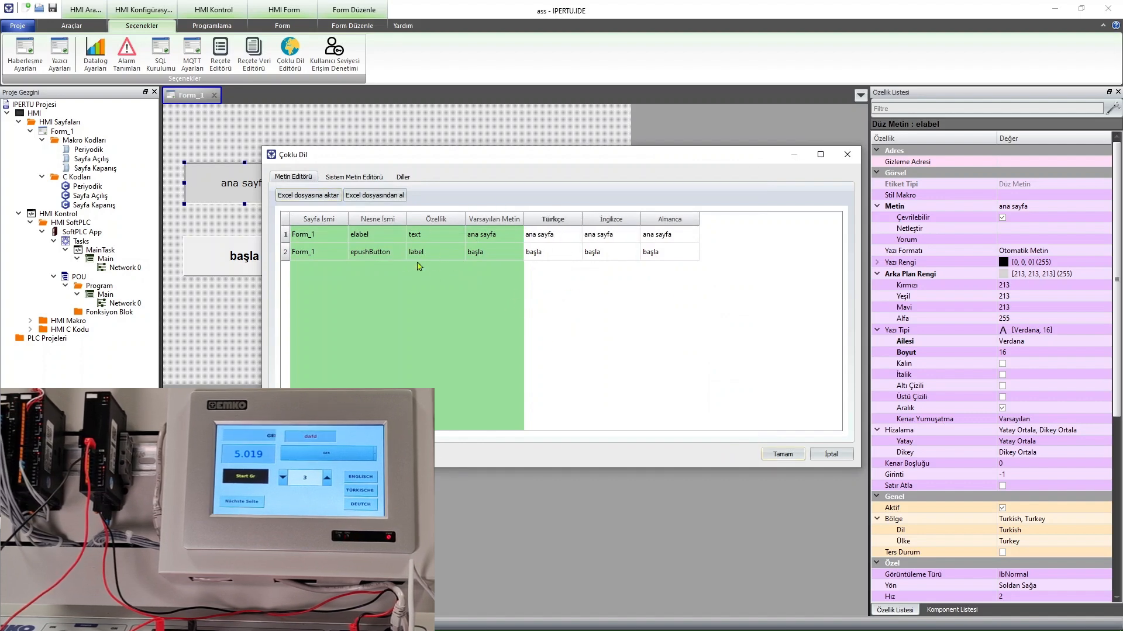
left_click(379, 199)
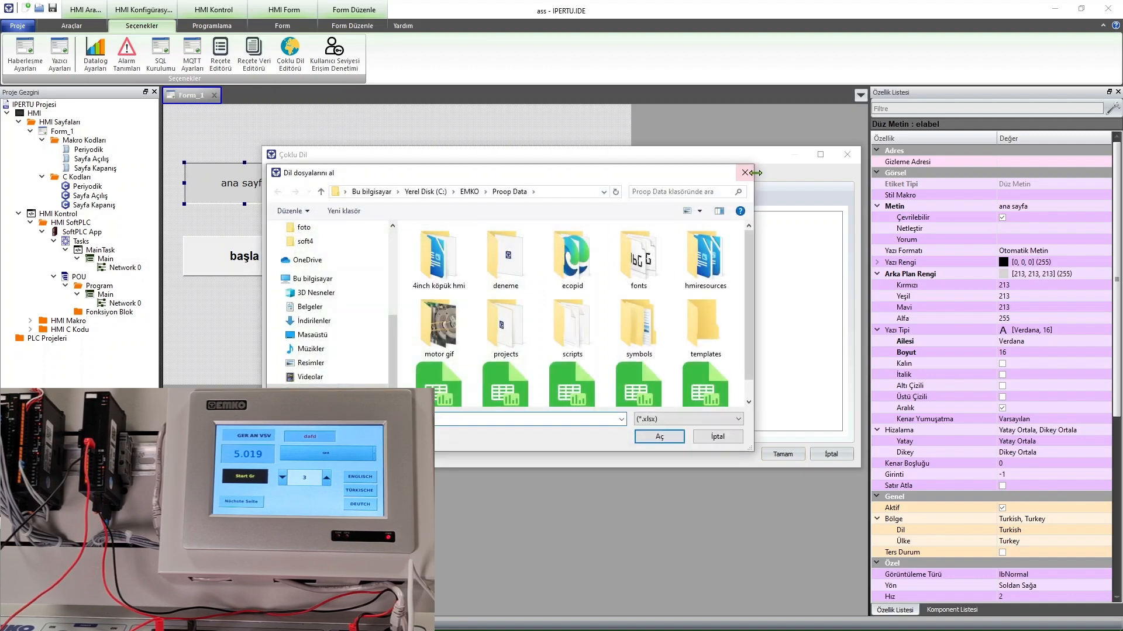
left_click(745, 174)
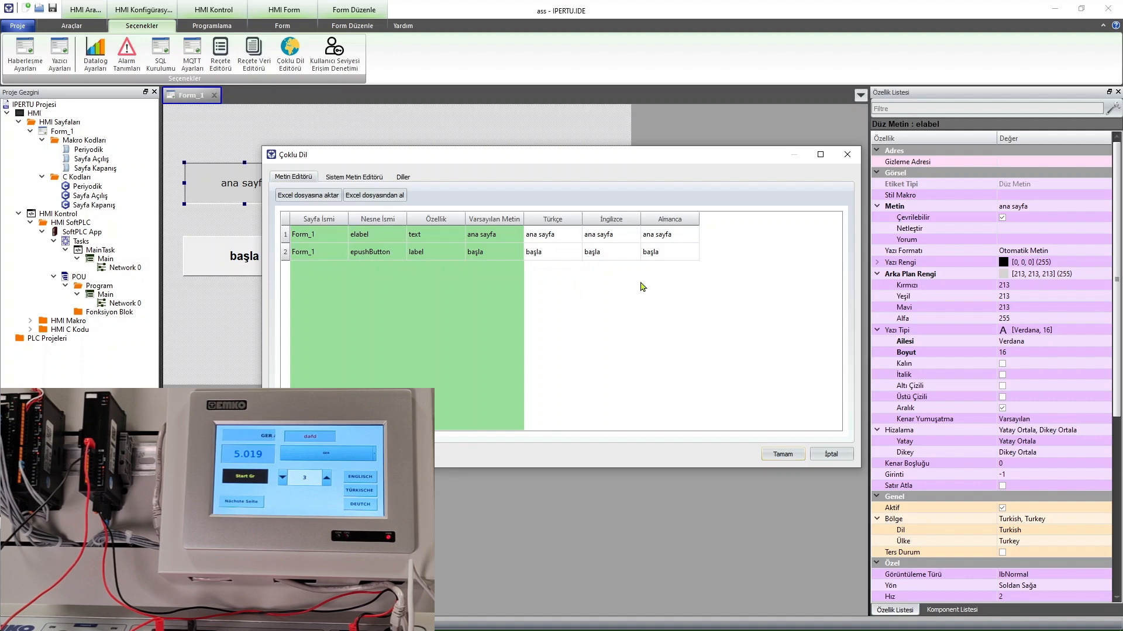
left_click(661, 234)
left_click(598, 333)
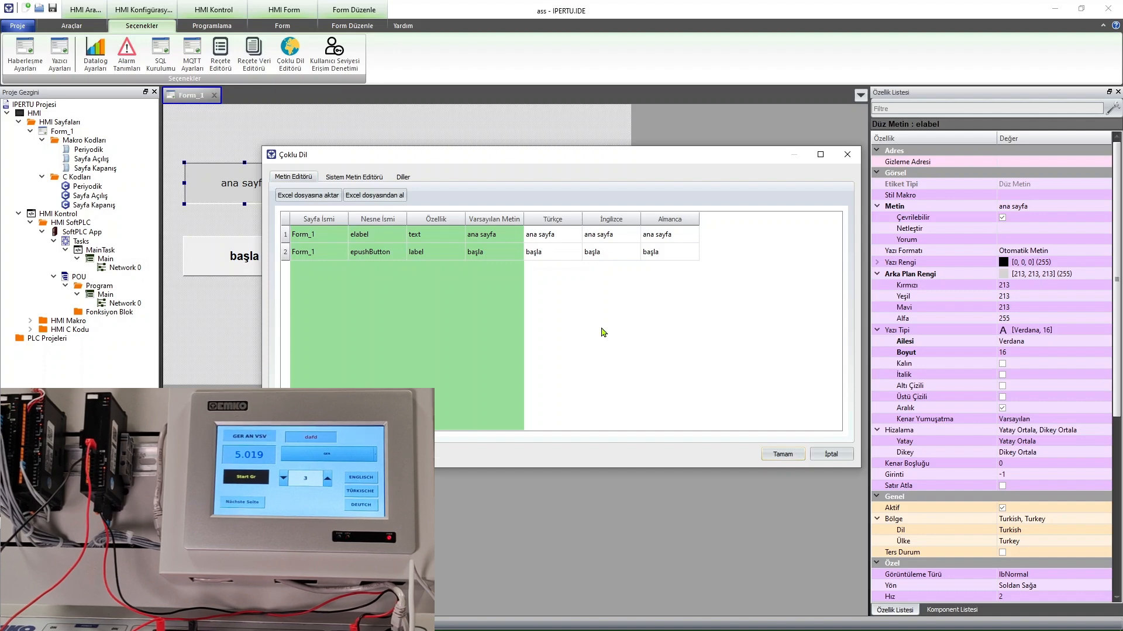
double_click(565, 235)
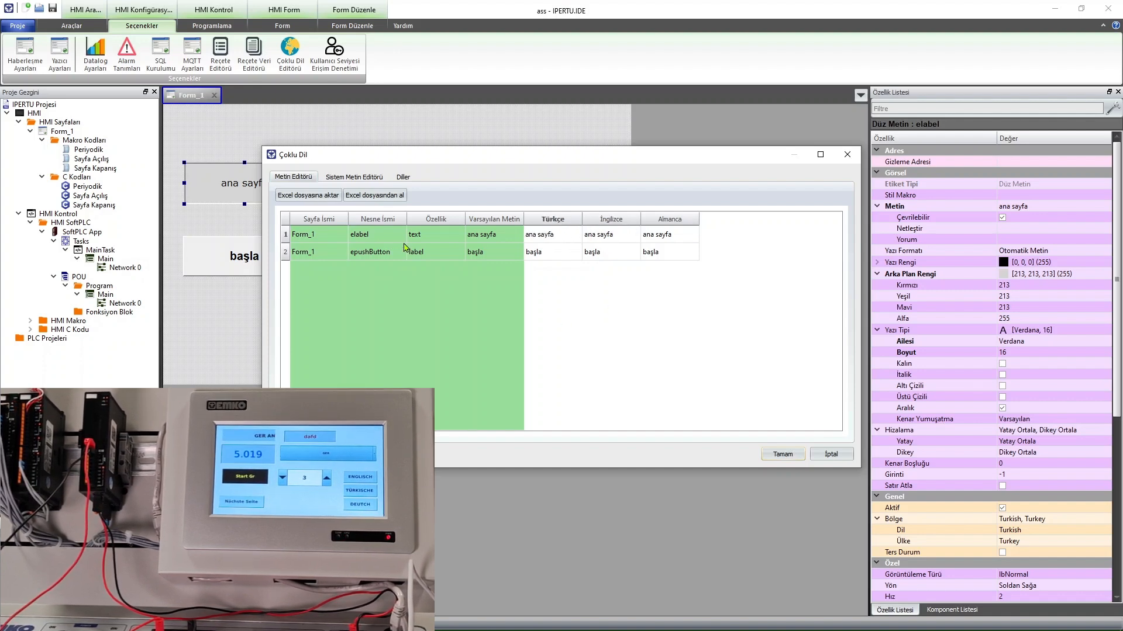
left_click(492, 237)
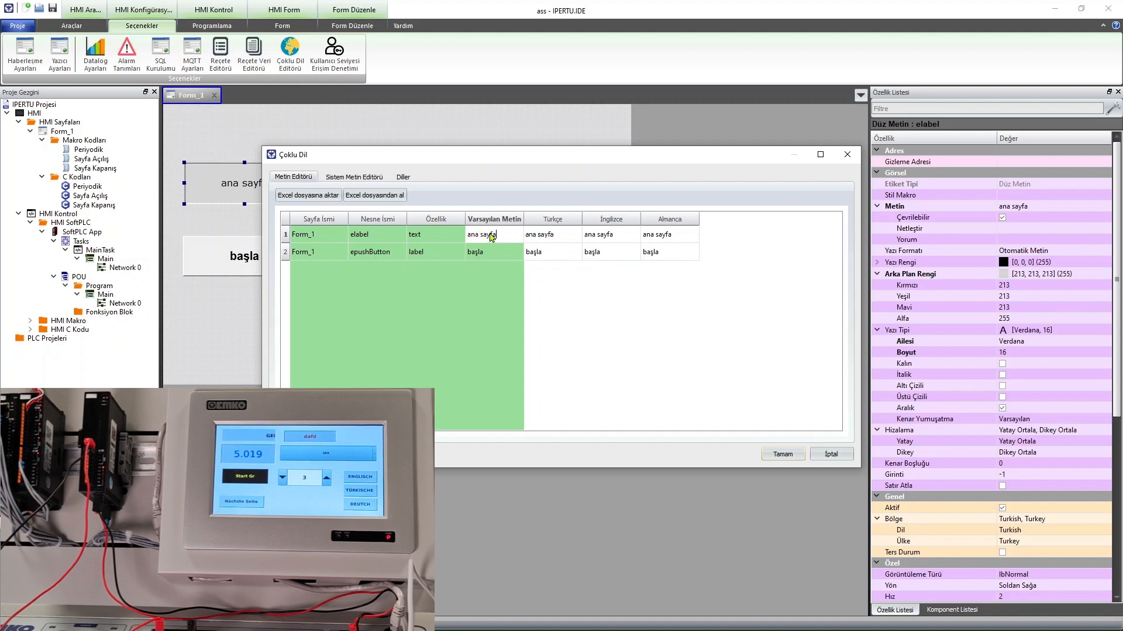
double_click(607, 237)
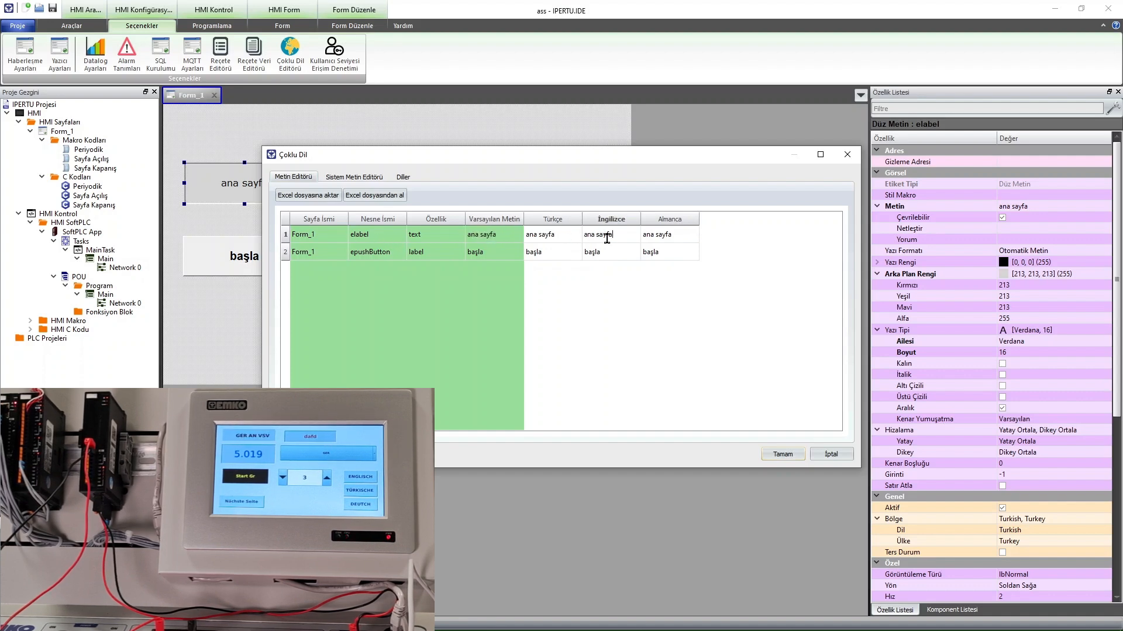
left_click_drag(624, 235, 582, 235)
left_click(636, 285)
left_click(627, 239)
double_click(570, 234)
type("main")
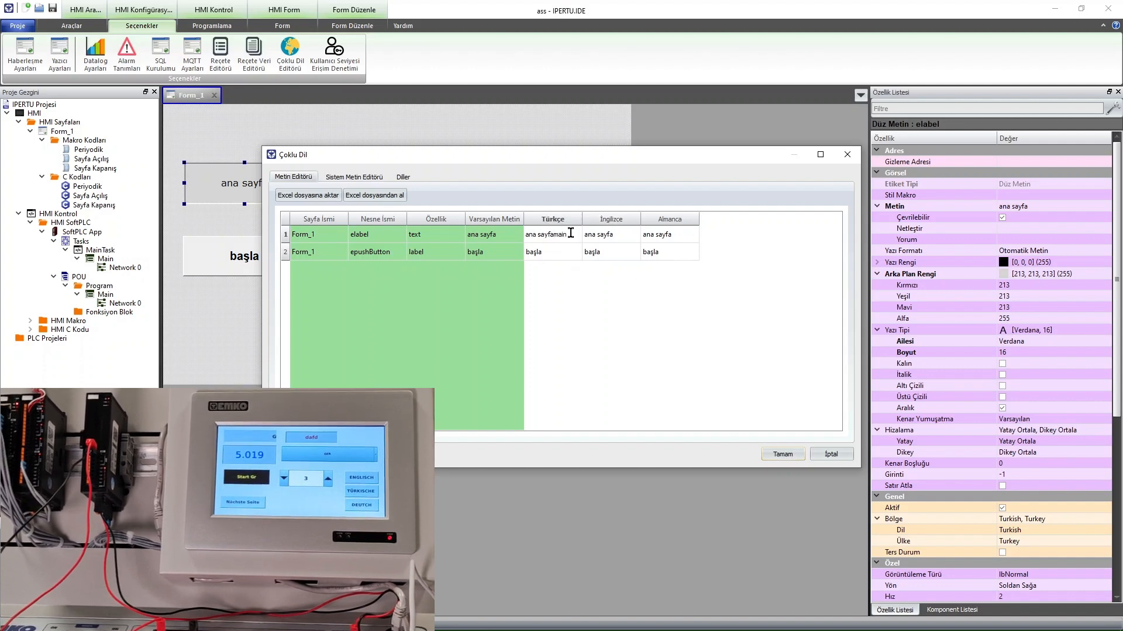
left_click(610, 234)
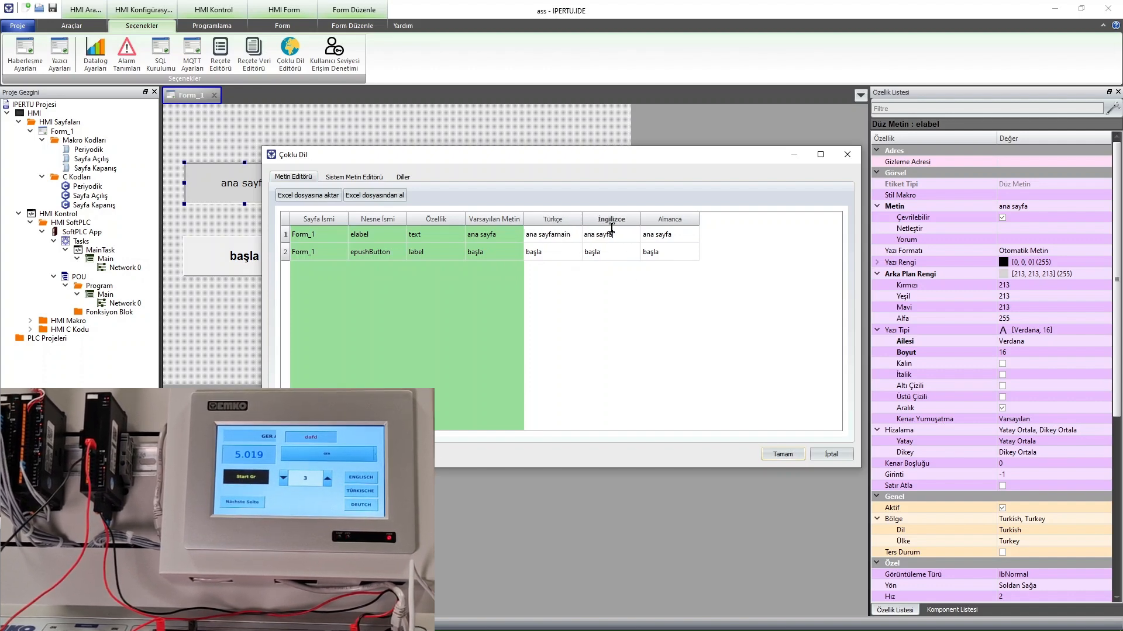
double_click(576, 234)
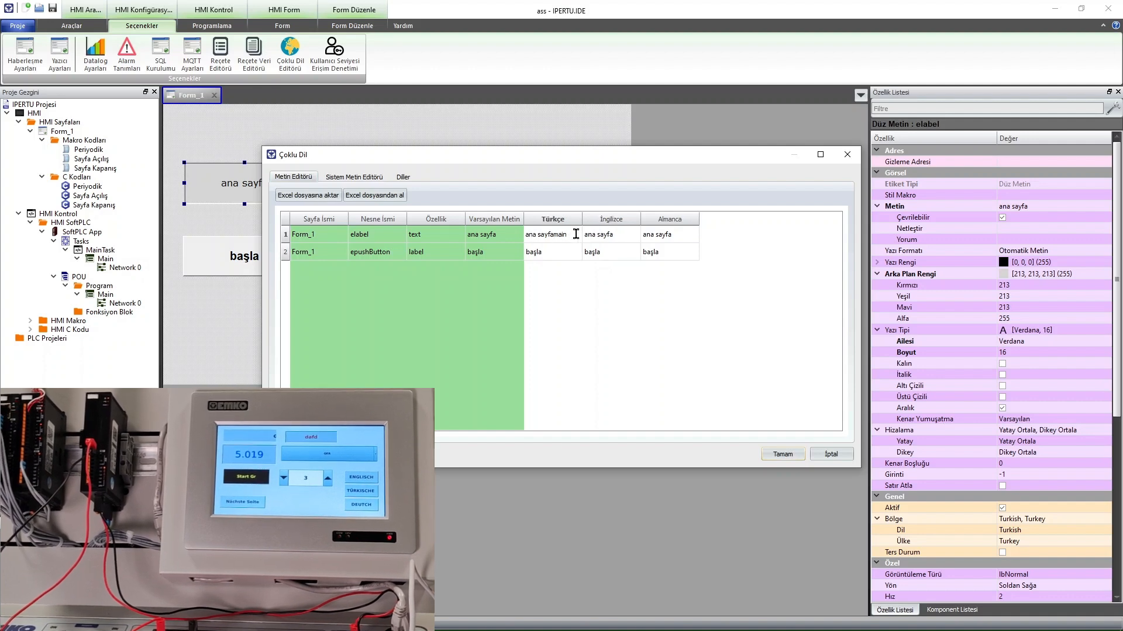
key("BackSpace")
key("BackSpace")
key("BackSpace")
key("BackSpace")
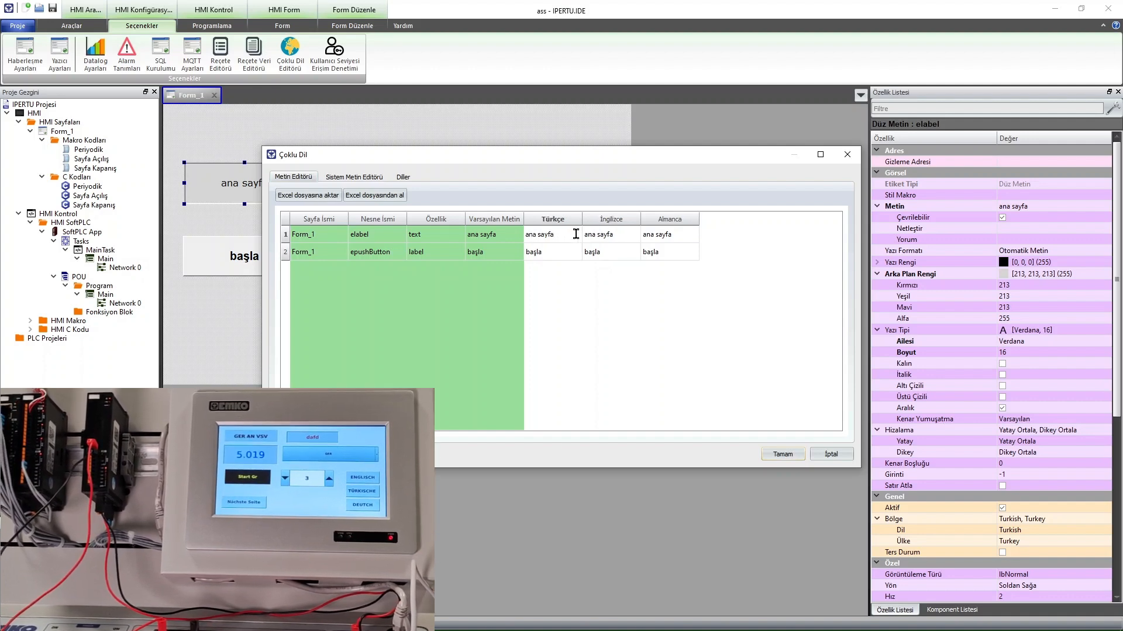
- Set the elabel text to "main page" for İngilizce and the placeholder "dfkjskfjksj" for Almanca
left_click(600, 234)
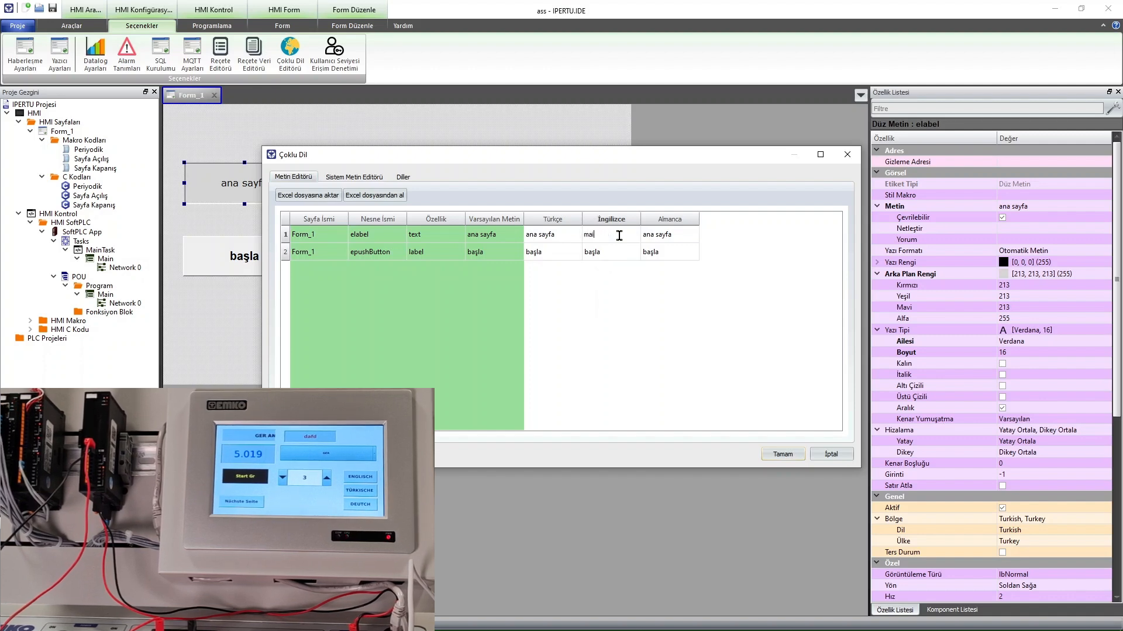
type("main page")
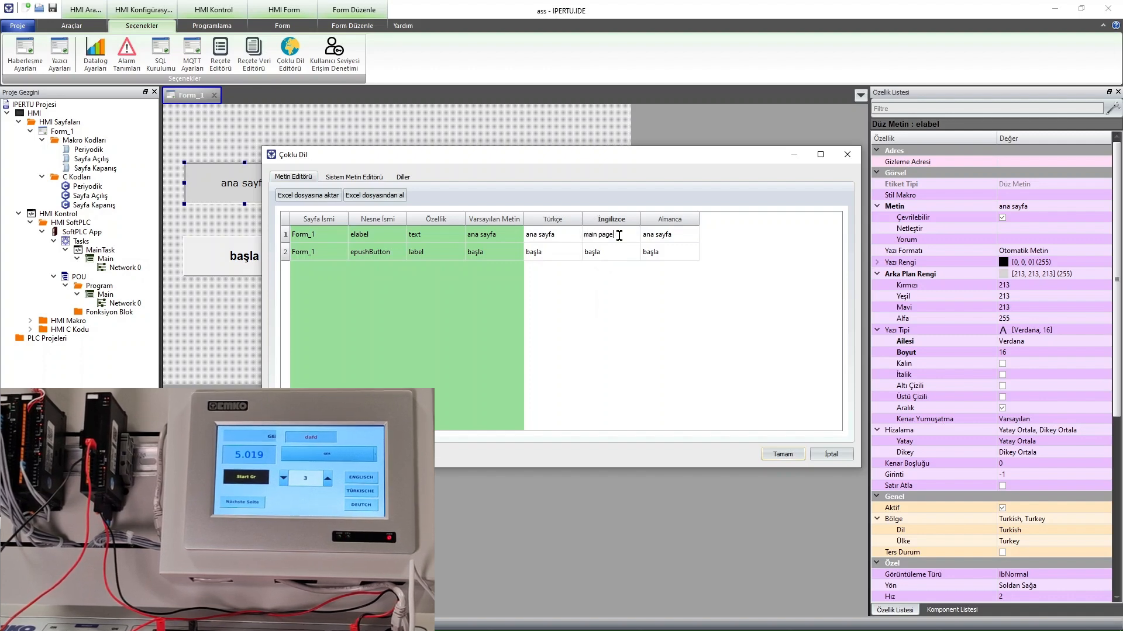
double_click(663, 234)
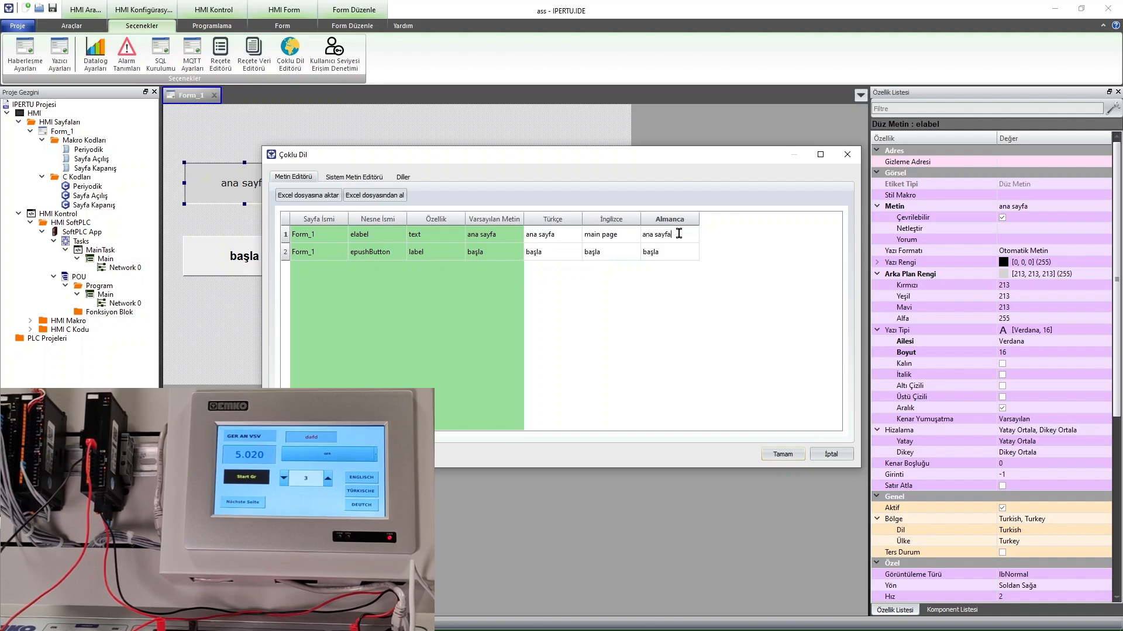
key("BackSpace")
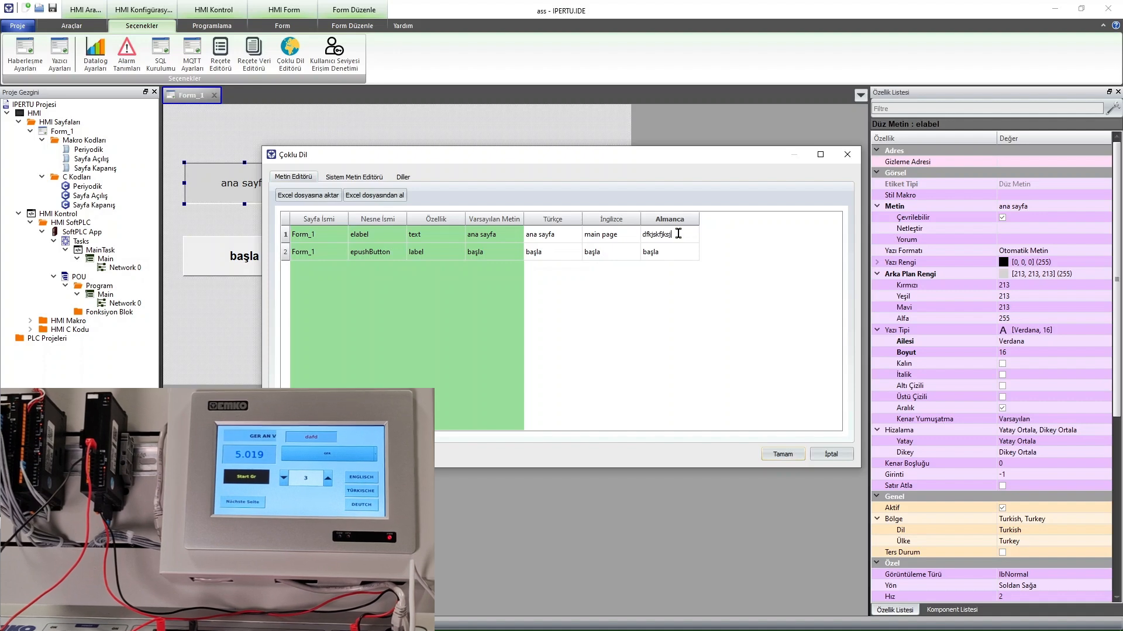
- Set the push button's label to "start" for İngilizce and "tttt" for Almanca
double_click(606, 252)
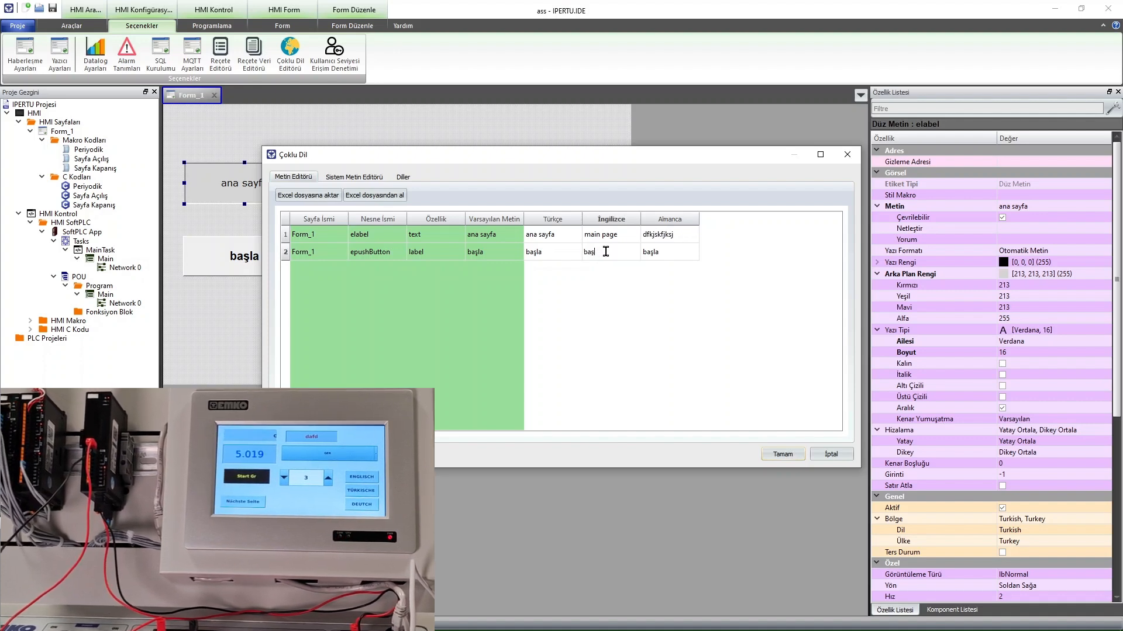
type("star")
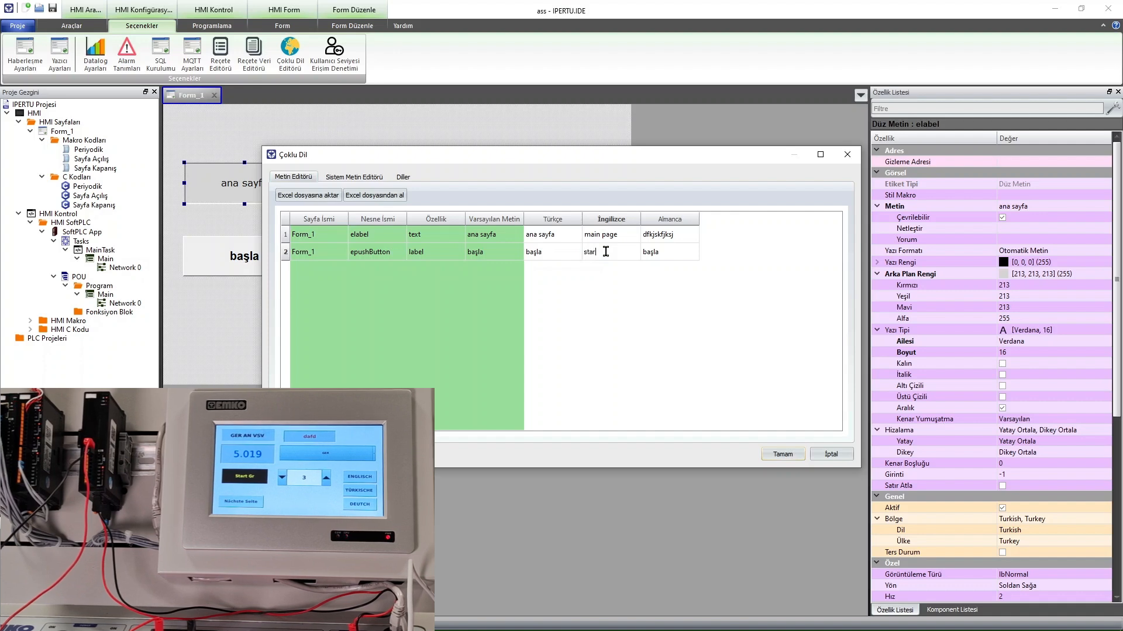
type("t")
double_click(691, 256)
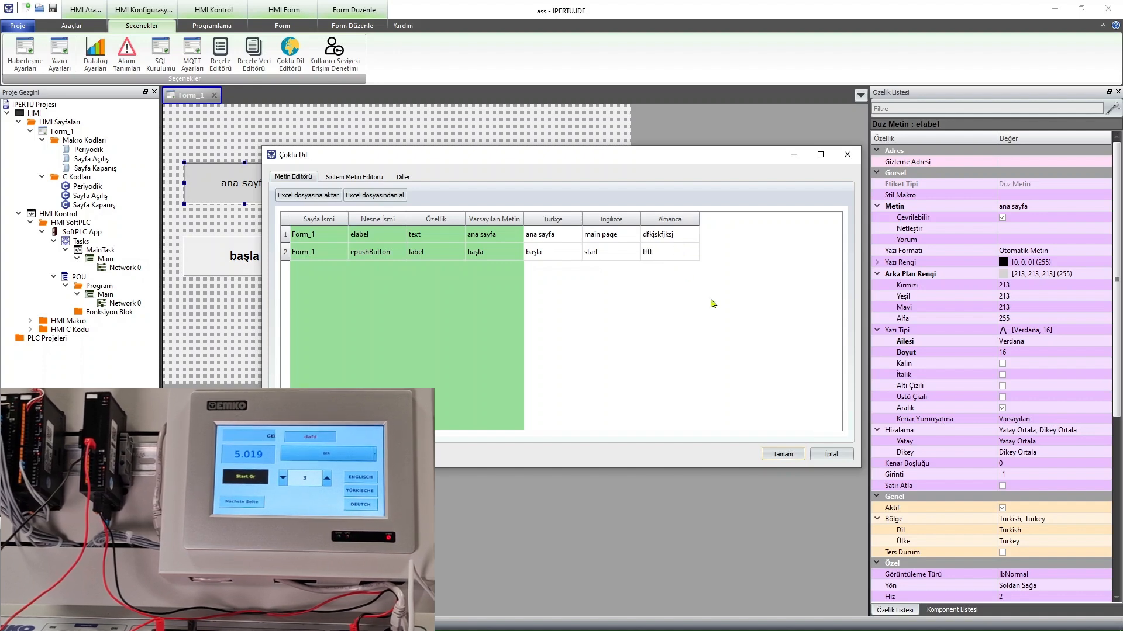
- Append a space and "ger" to the Almanca texts of both the label and the push button
double_click(631, 250)
double_click(680, 234)
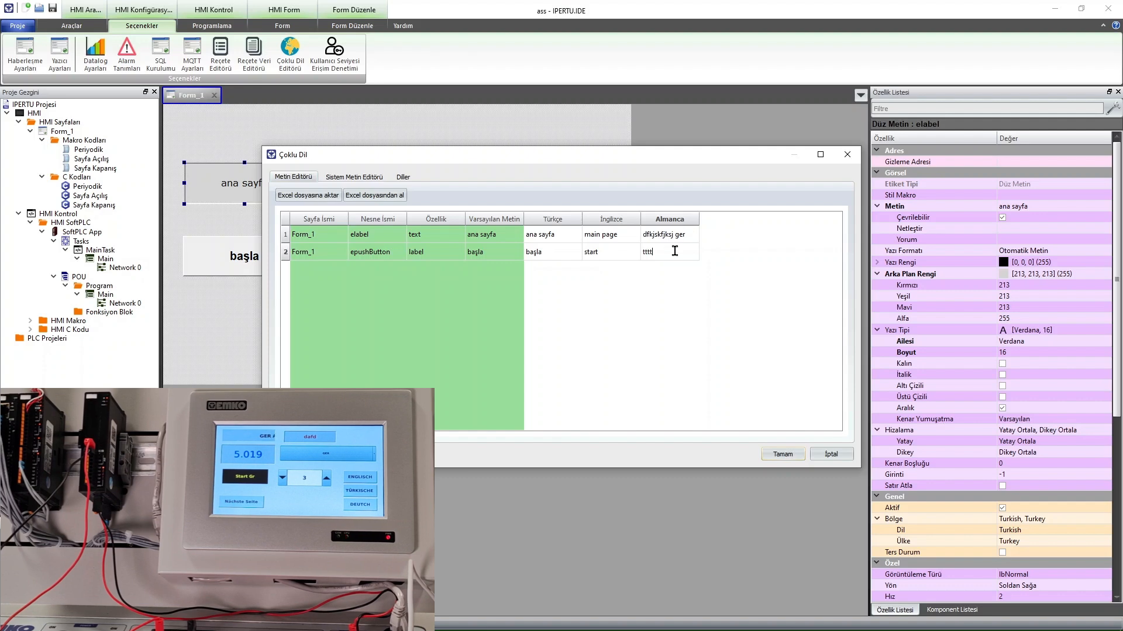
double_click(668, 250)
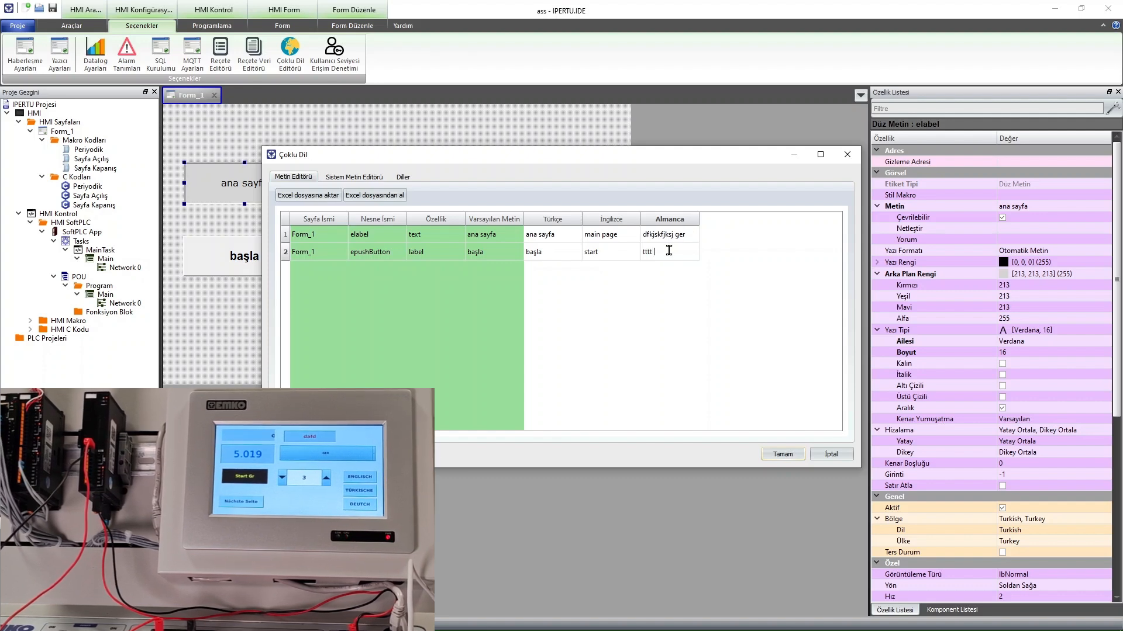
type("ger")
- Insert a hyphen directly before "ger" in the Almanca texts of both the label and the push button
double_click(678, 234)
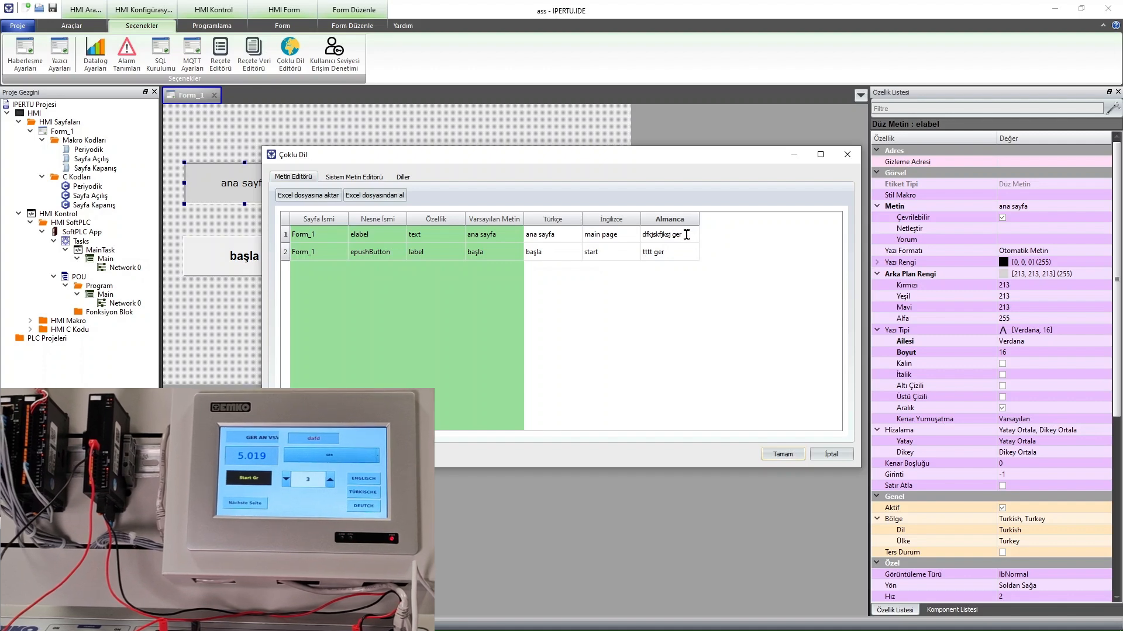
double_click(654, 251)
key("Left")
key("Left")
key("Left")
type("-")
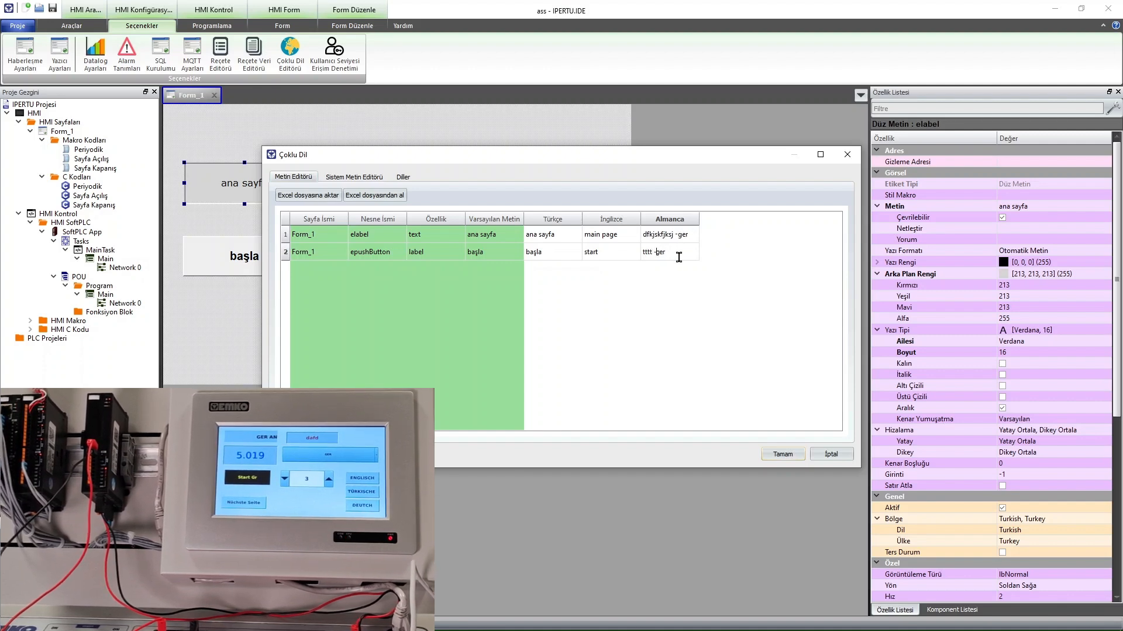
- Look over the translated texts of the label and push button, and accept the multi-language table
double_click(553, 251)
double_click(602, 234)
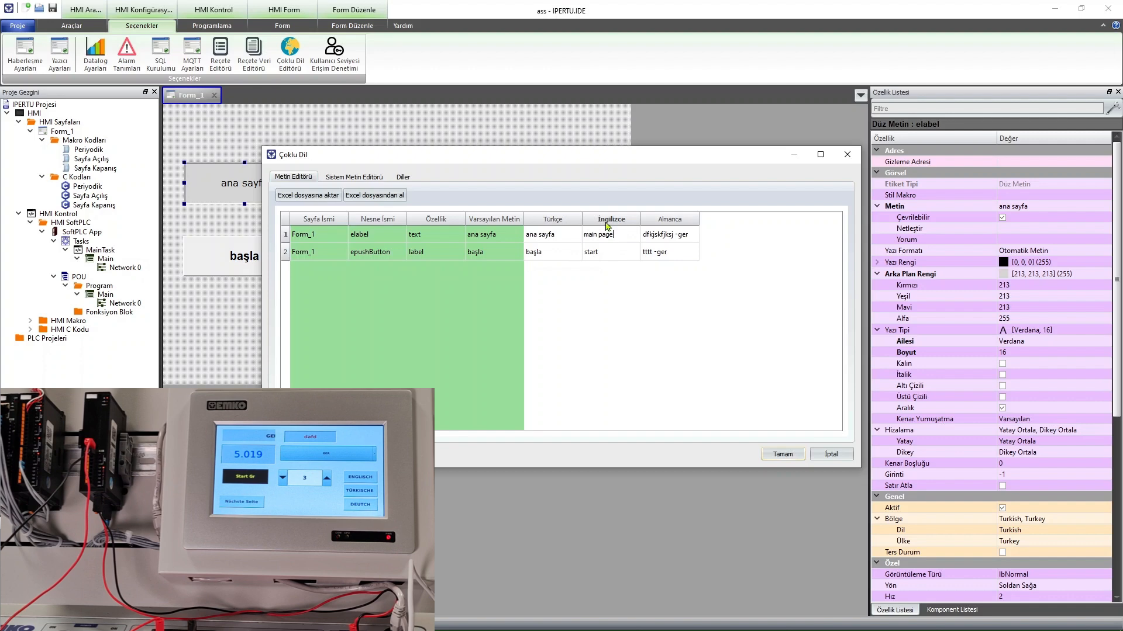
left_click(665, 231)
left_click(666, 252)
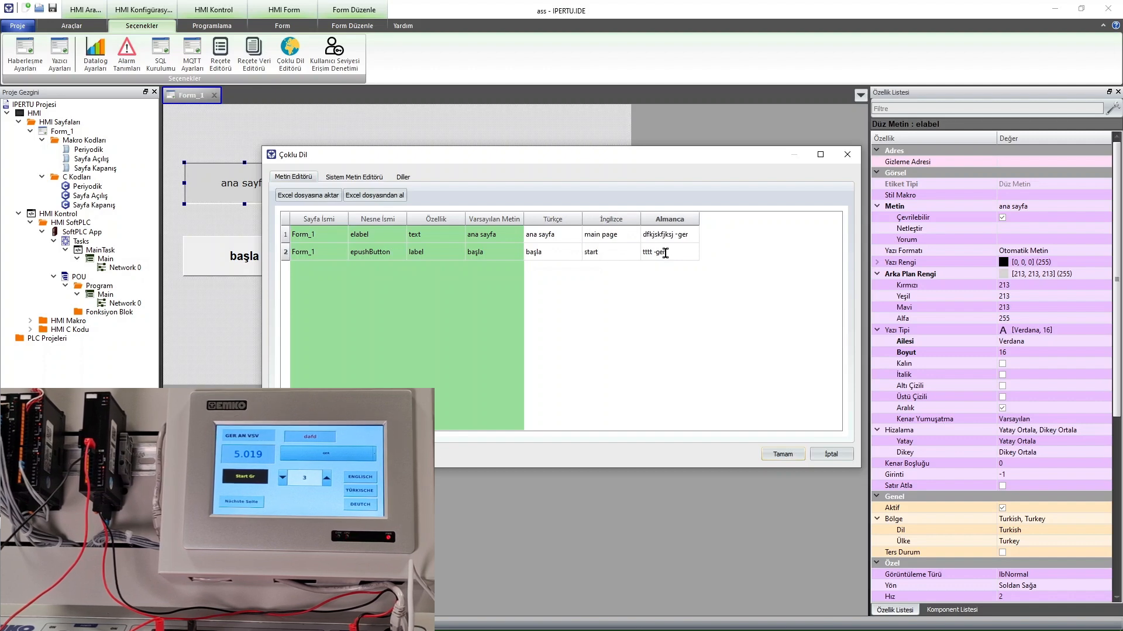
left_click(670, 273)
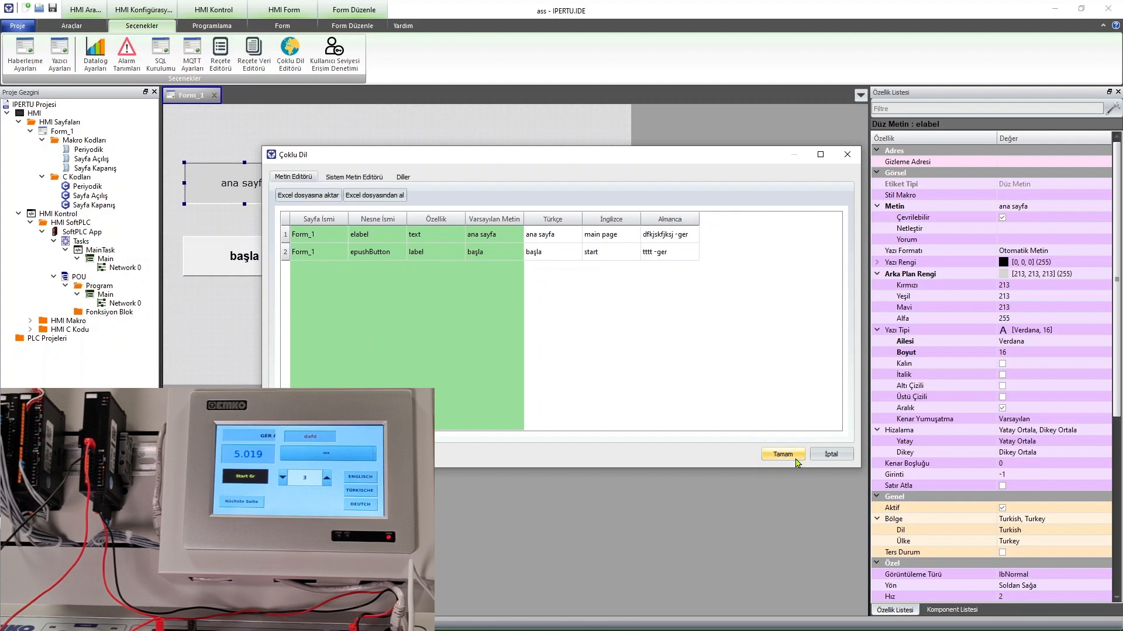
left_click(796, 463)
left_click(501, 286)
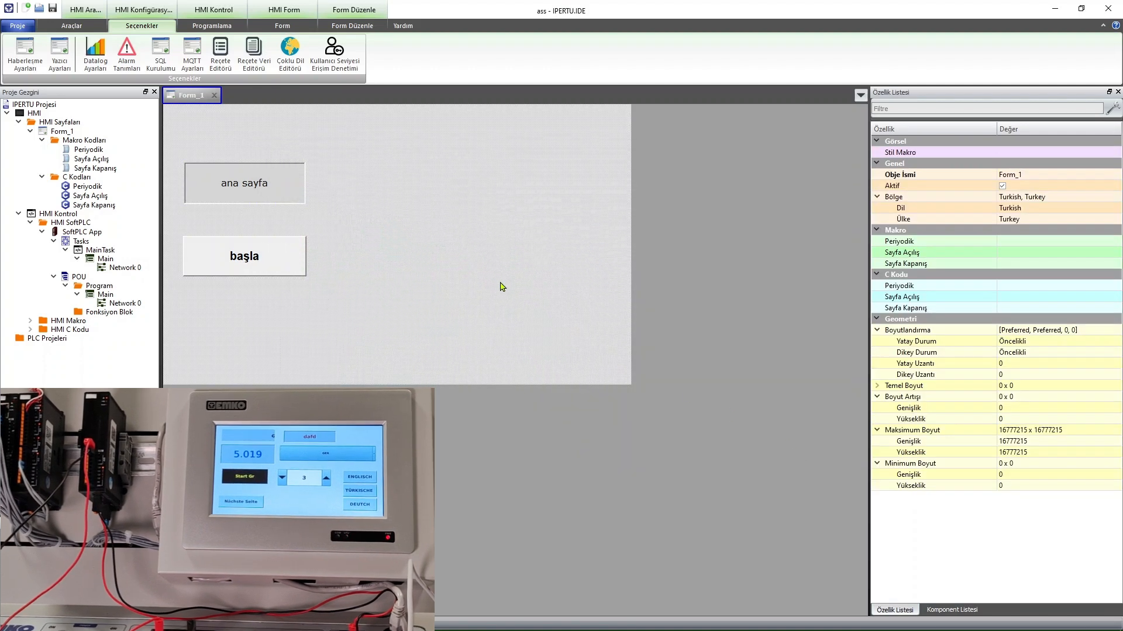
- Start an address tag named "dil" in the address tag editor, with internal_memory as its device
left_click(71, 26)
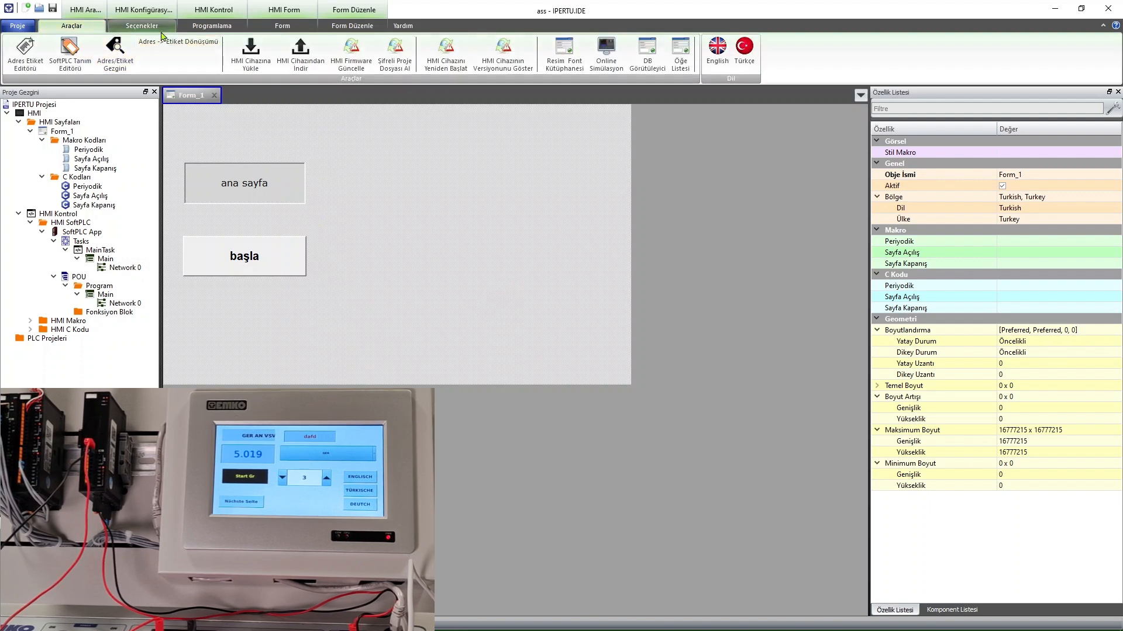
left_click(28, 54)
left_click(413, 105)
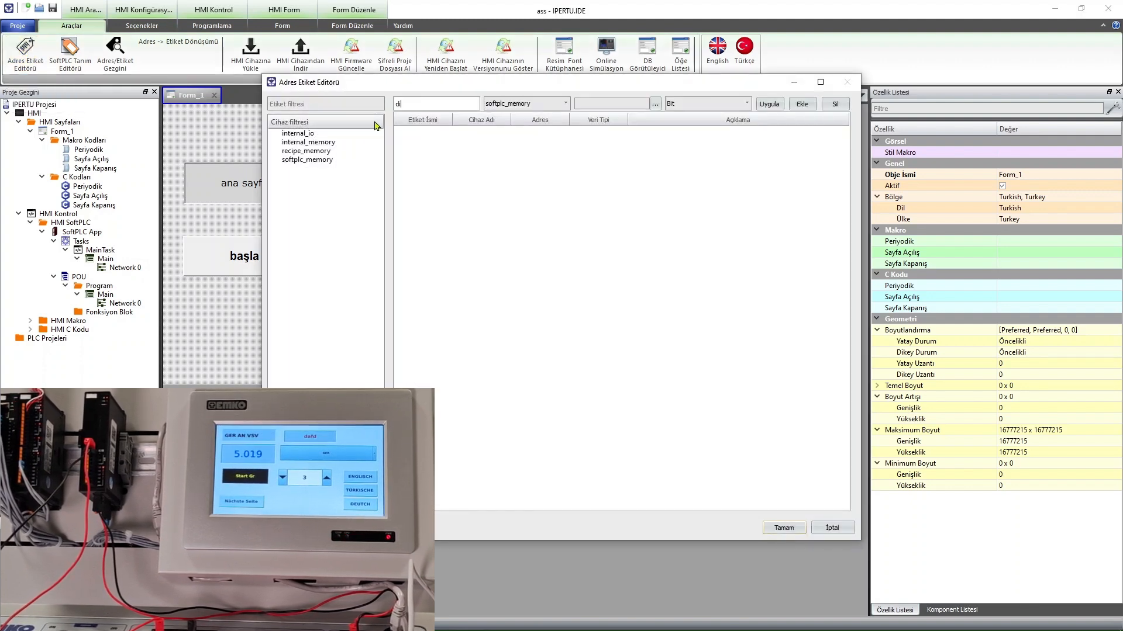
type("dil")
left_click(550, 104)
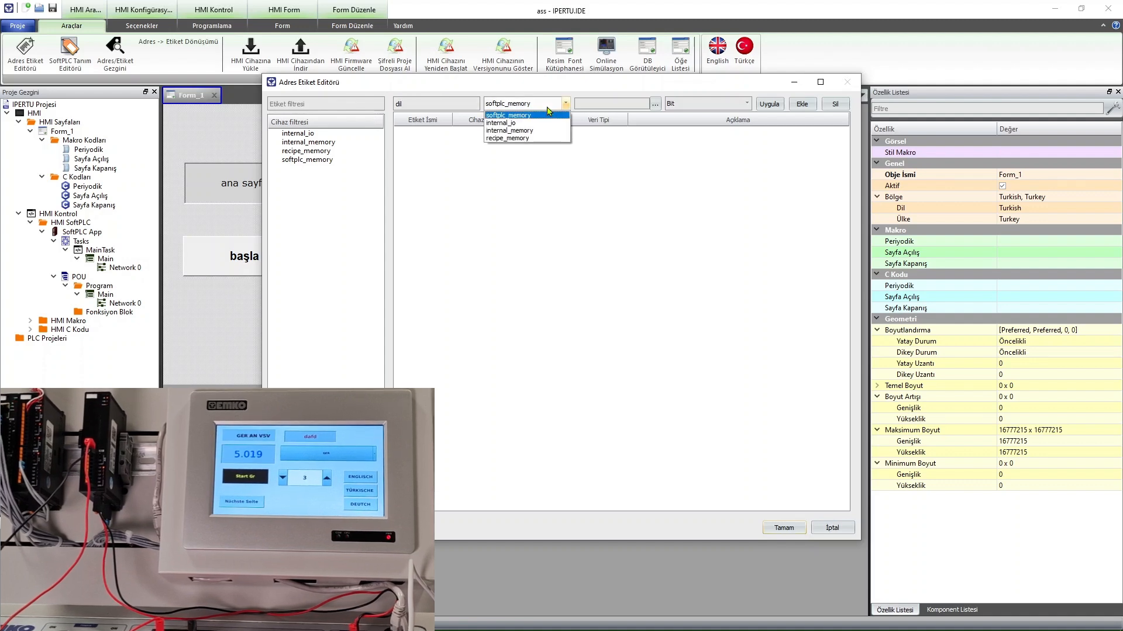
left_click(541, 130)
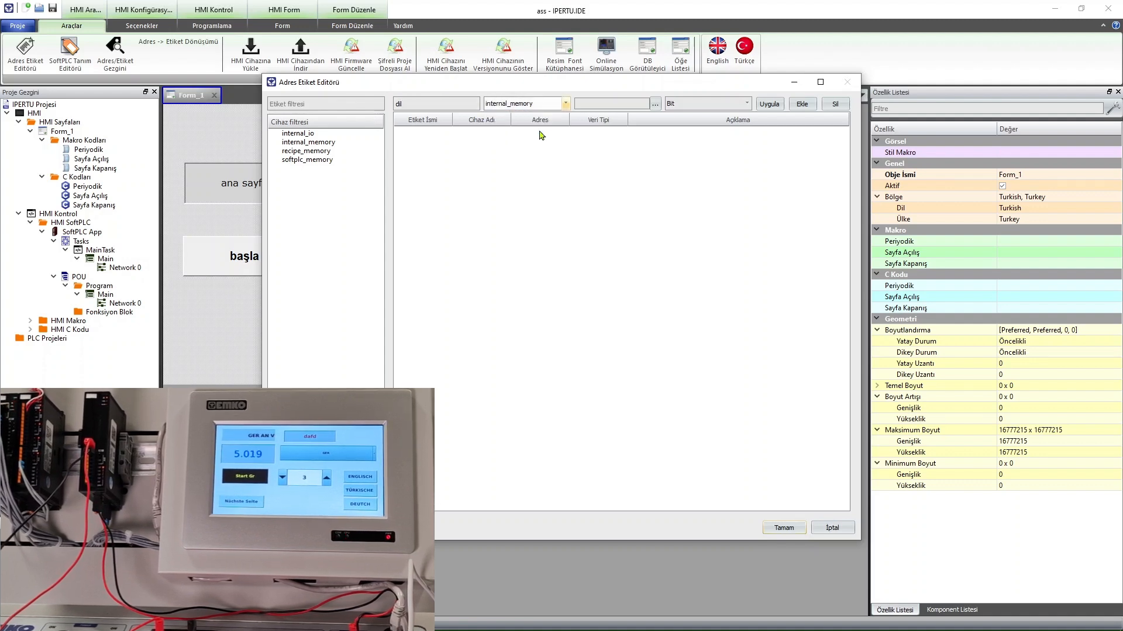
- Point the dil tag's address to the Language entry of Internal Settings on the internal_memory device
left_click(655, 104)
left_click(647, 160)
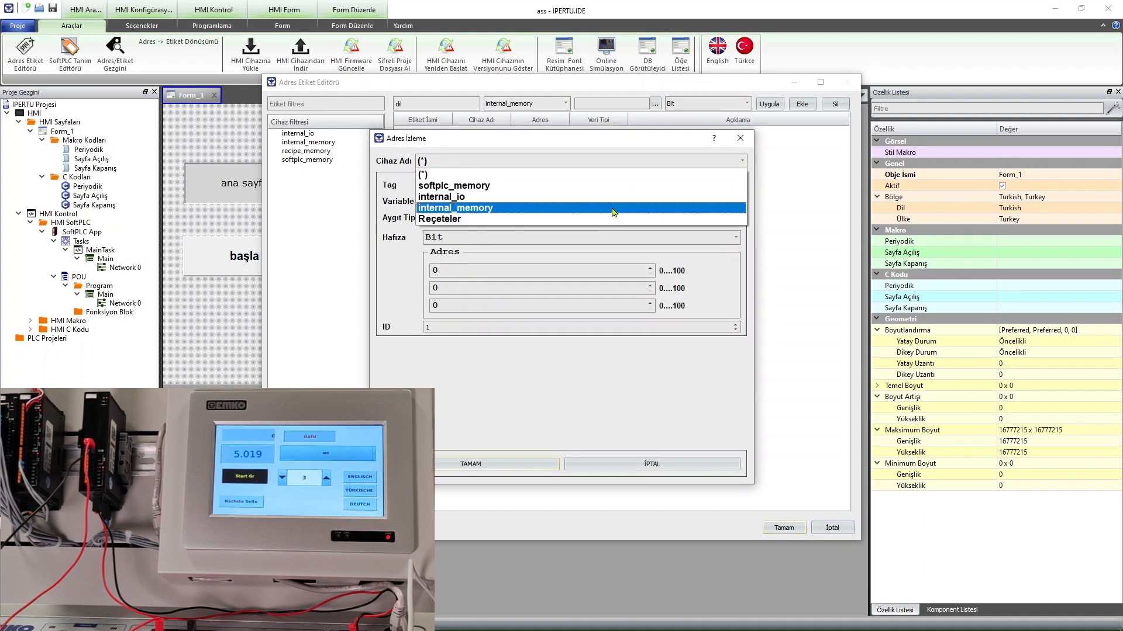
left_click(613, 210)
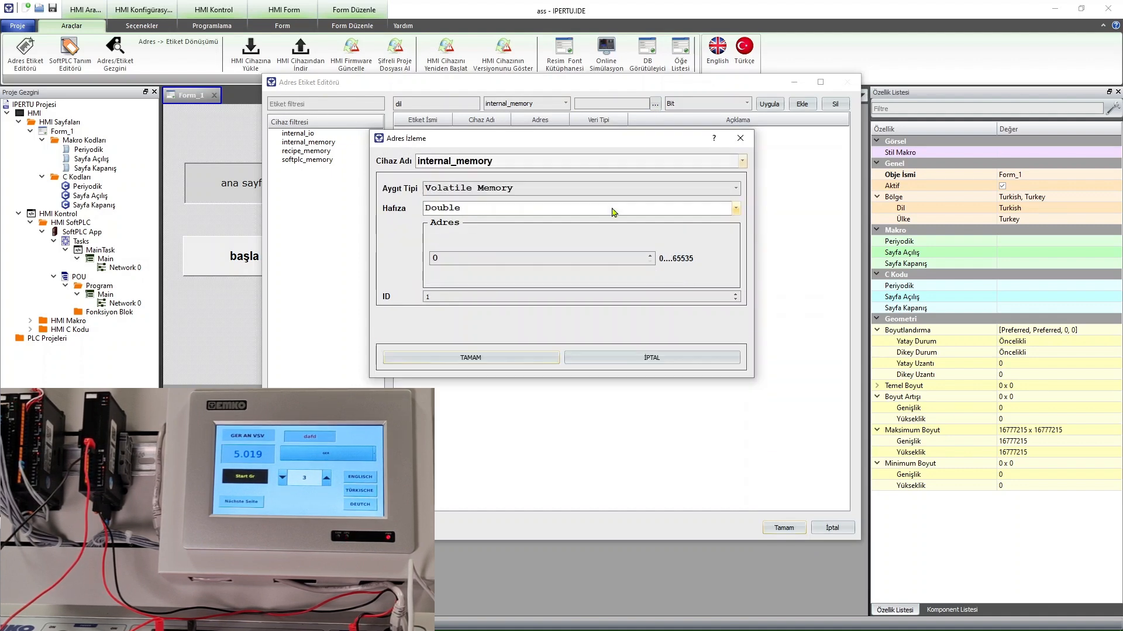
left_click(596, 188)
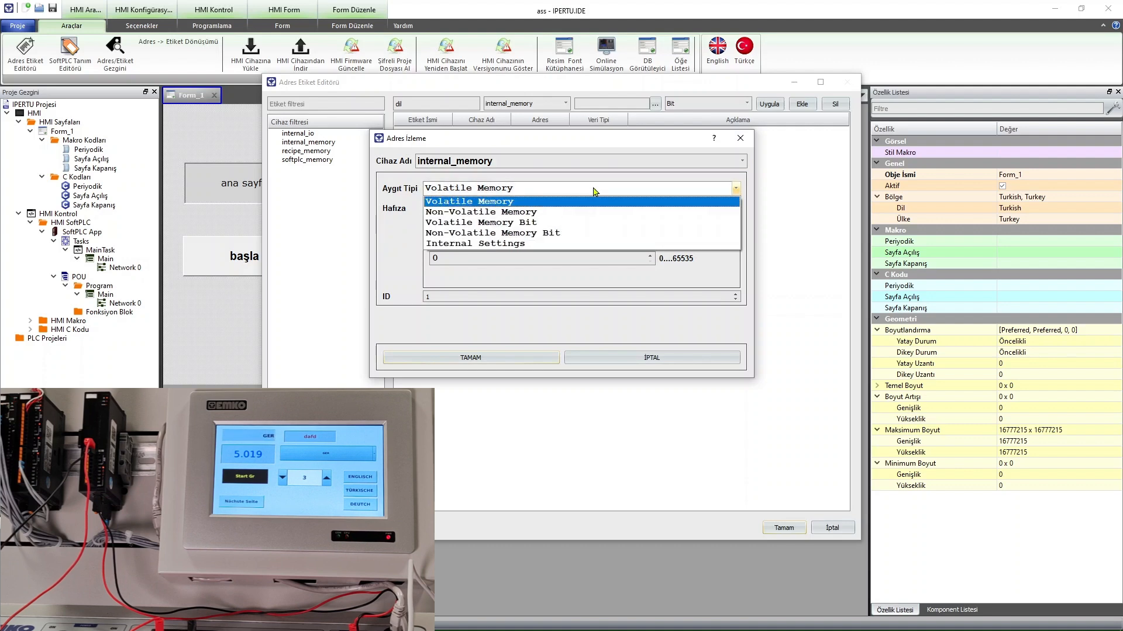
left_click(541, 244)
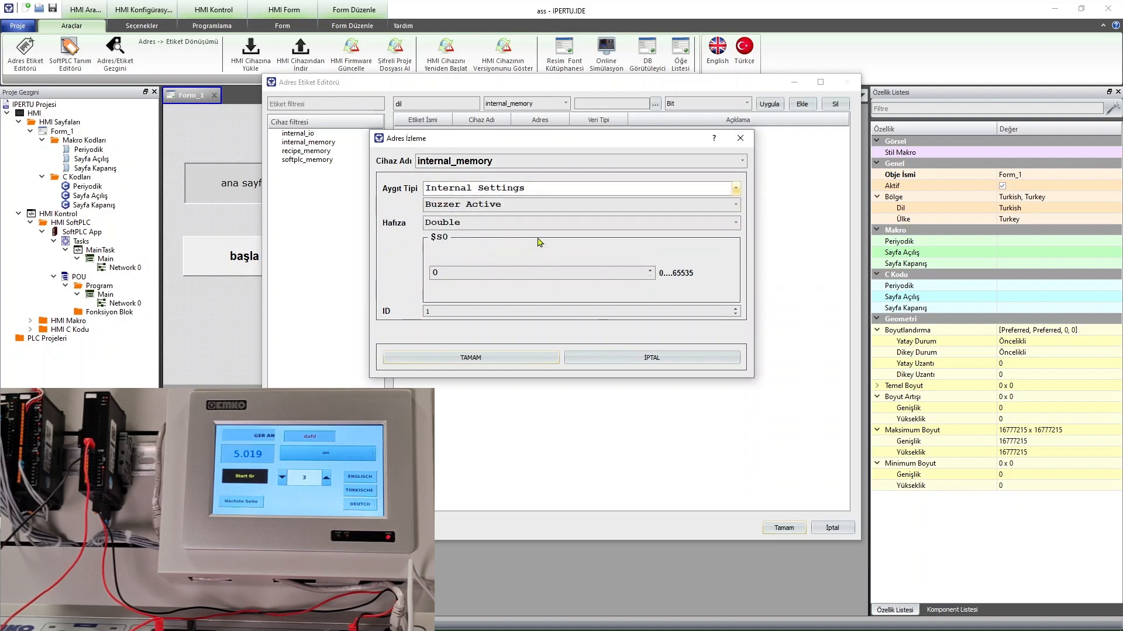
left_click(541, 204)
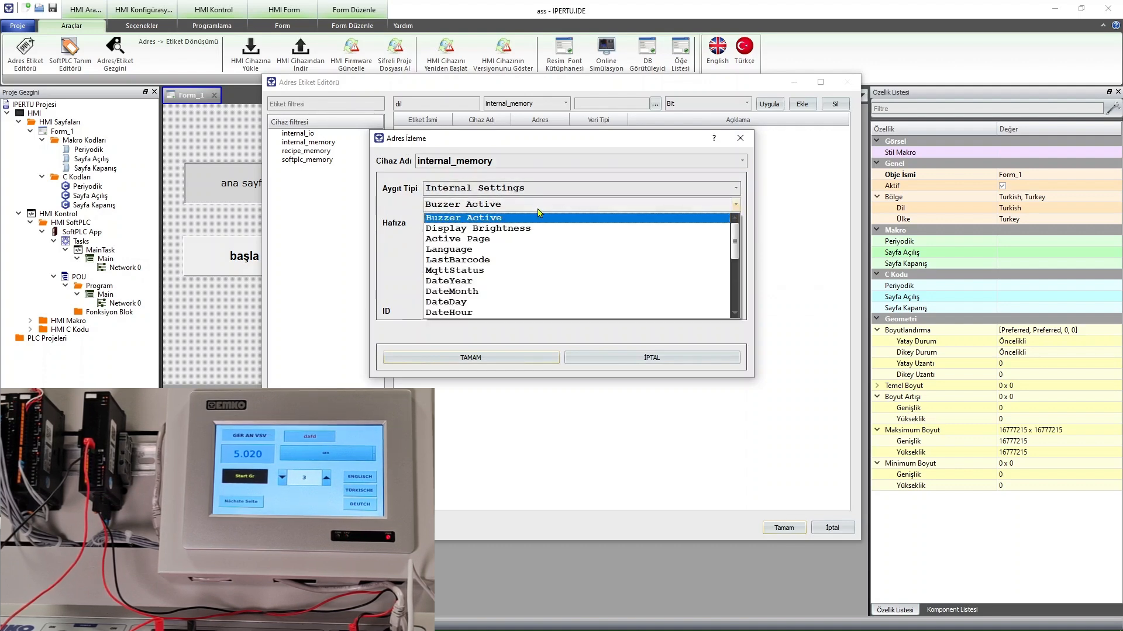
left_click(541, 251)
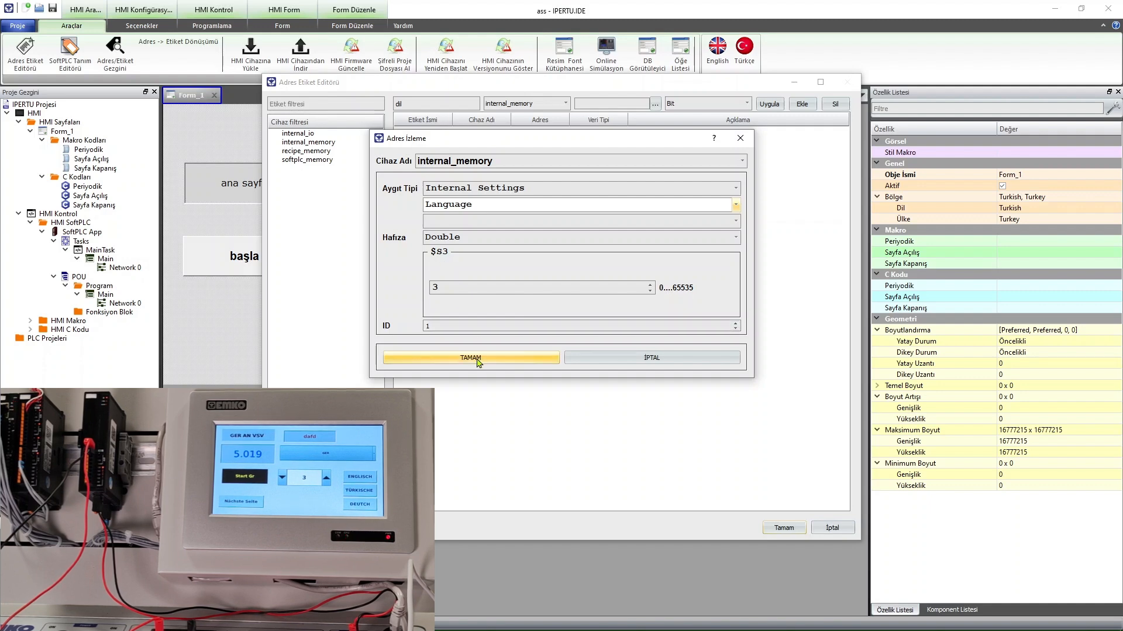
left_click(479, 359)
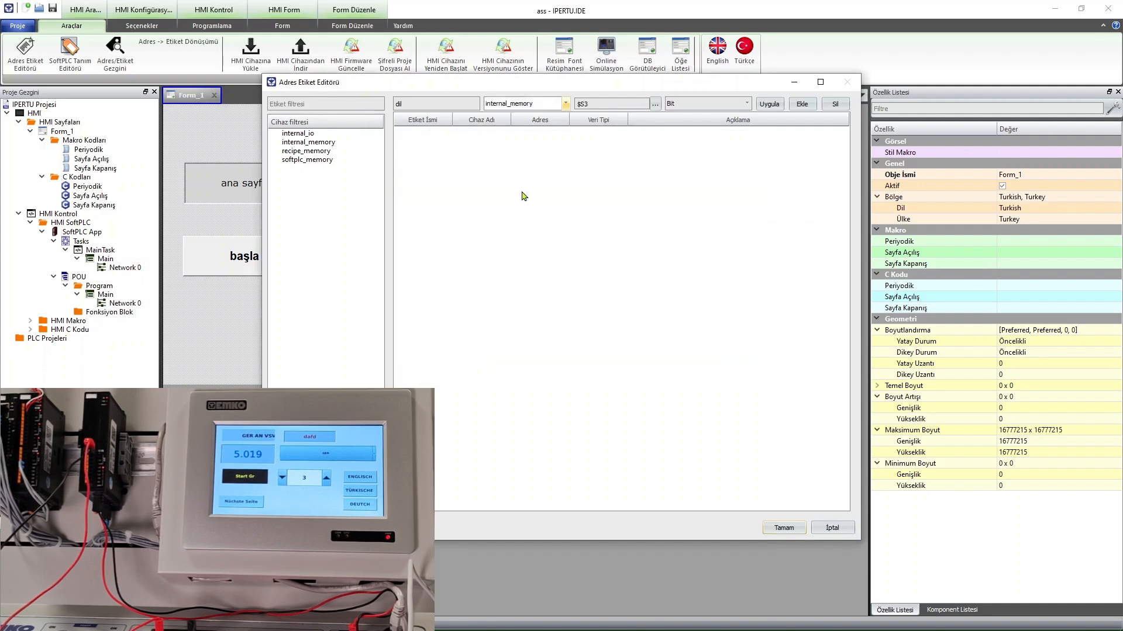
- Set the dil tag's data type to Double, add it to the tag list and accept the list
left_click(690, 103)
scroll(746, 170, "down", 3)
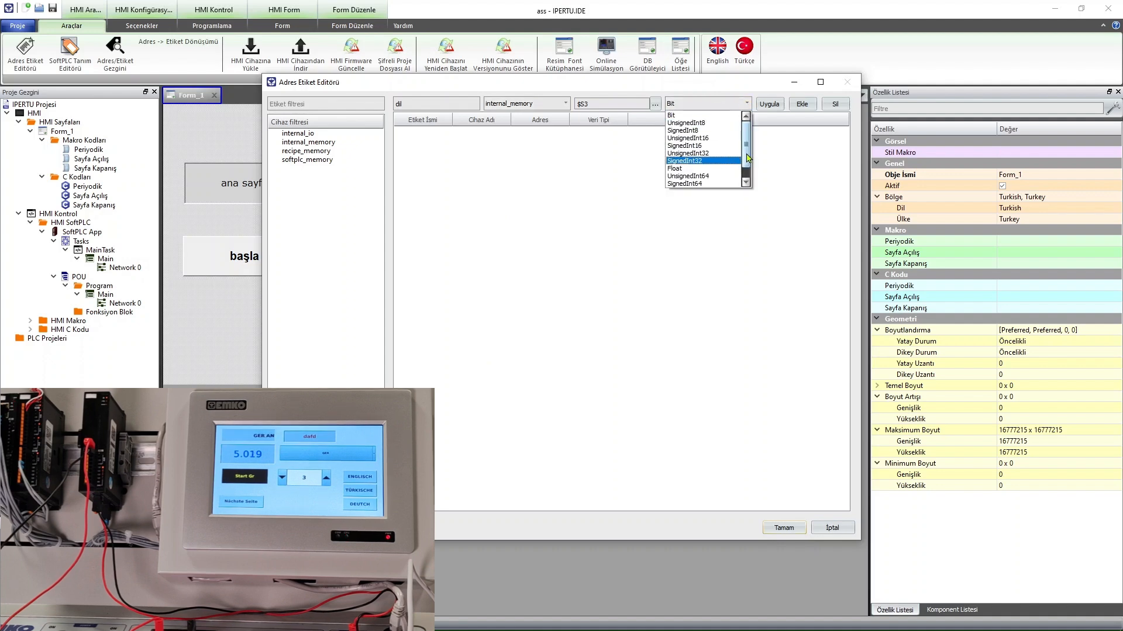
left_click(681, 176)
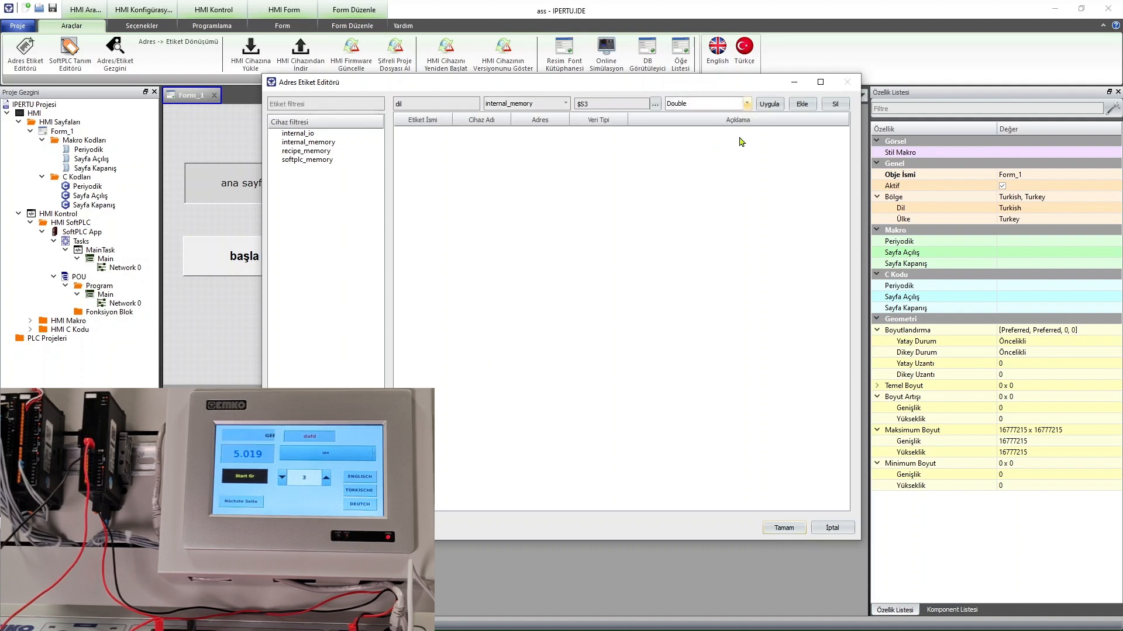
left_click(801, 106)
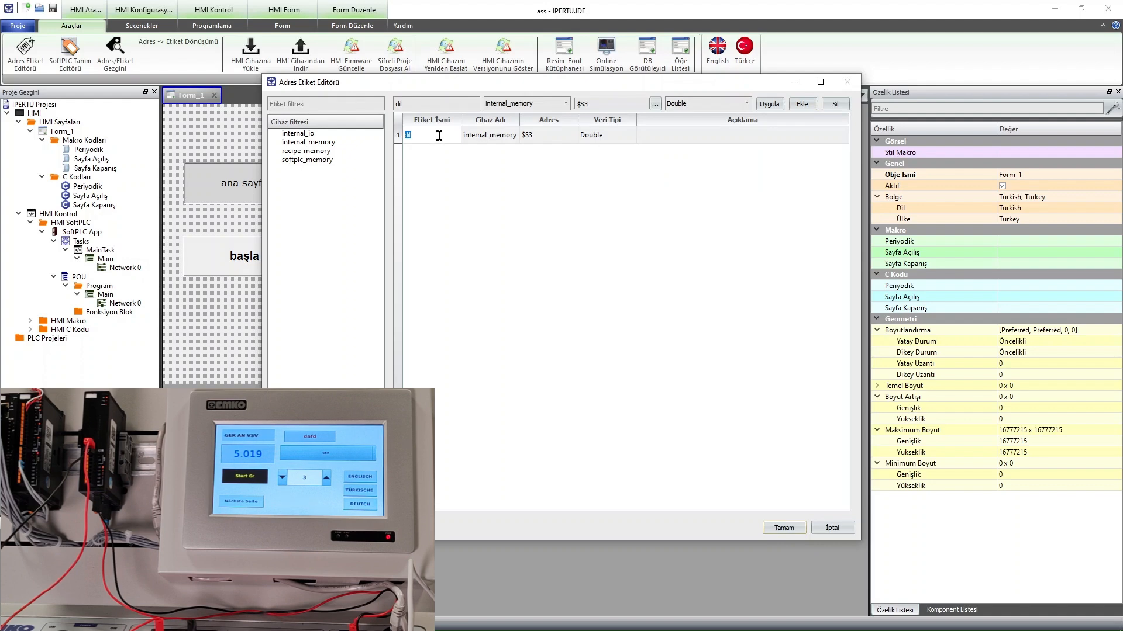
left_click(784, 528)
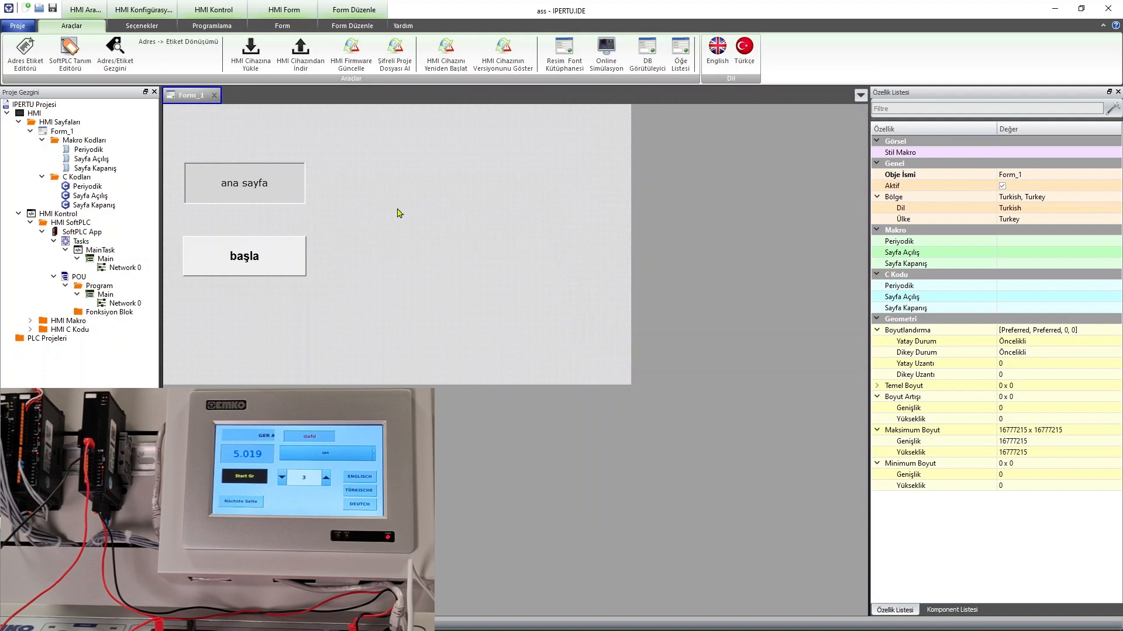
- Place a Multi Combo Box of about 269 x 85 on Form_1, beside the text and the button
left_click(971, 610)
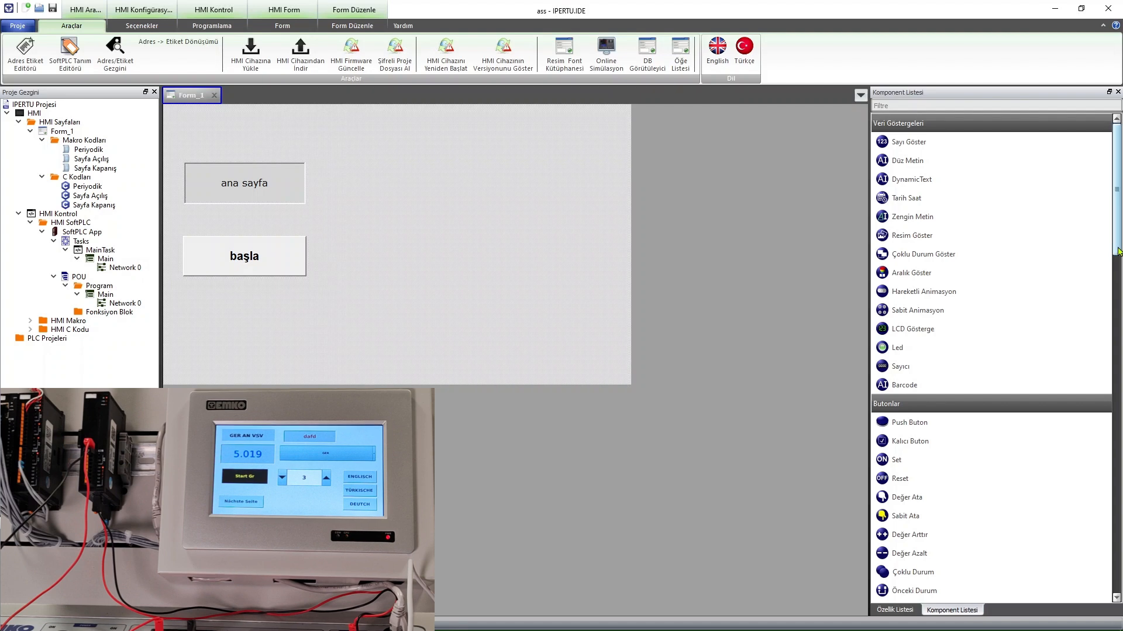
left_click_drag(1118, 252, 1118, 411)
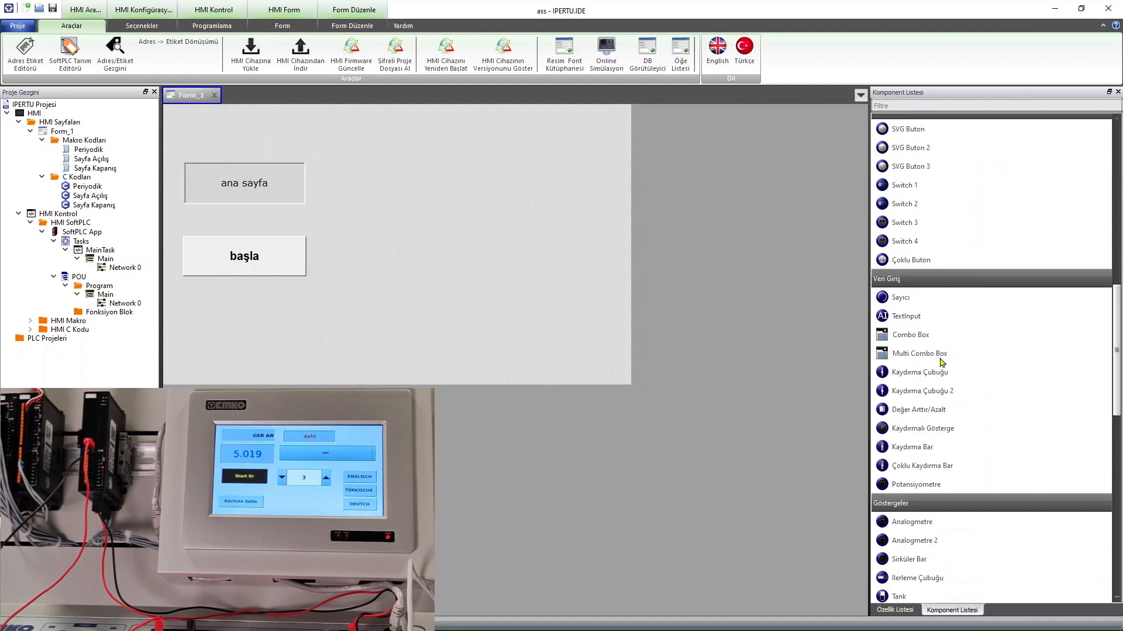
left_click_drag(644, 275, 391, 171)
left_click_drag(426, 207, 491, 222)
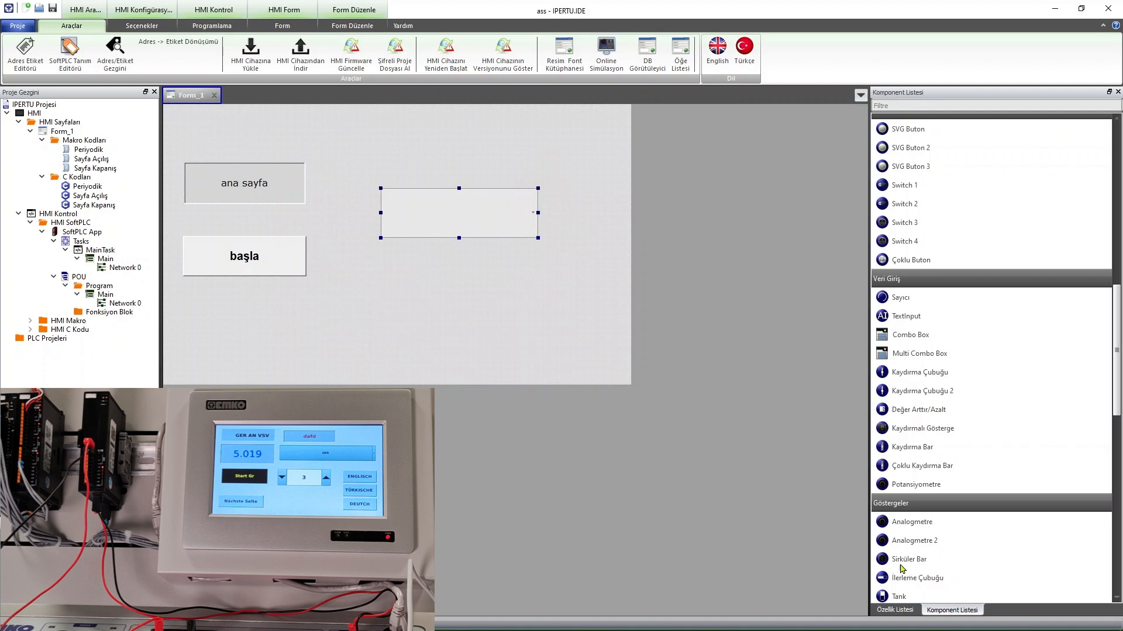
- Assign the dil tag as the multi combo box's write address (Yazma Adresi)
left_click(895, 610)
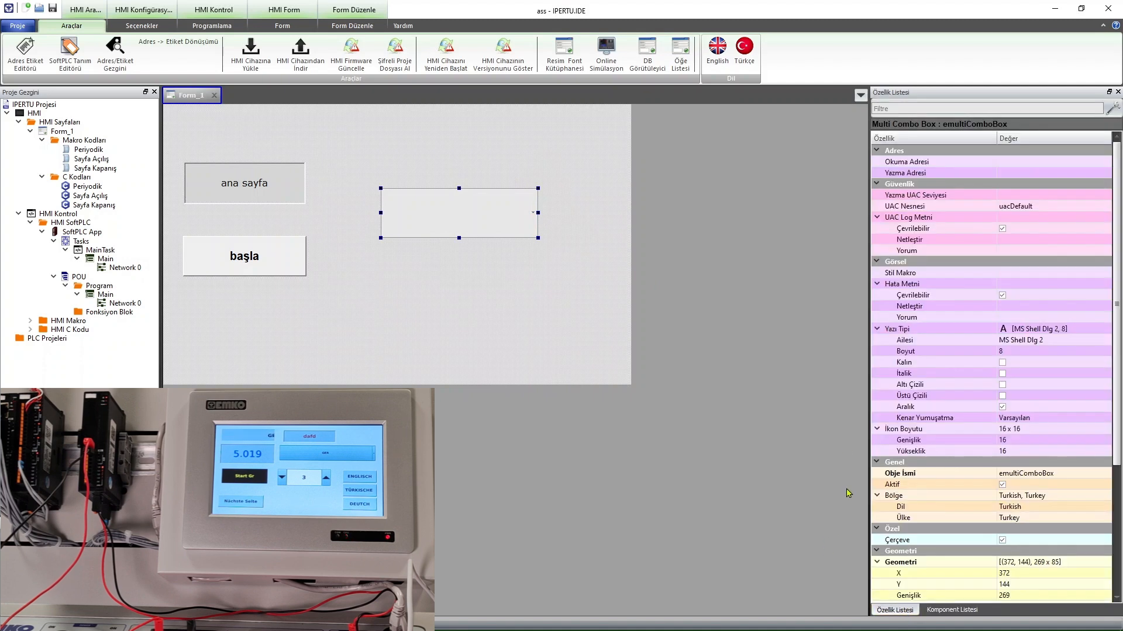
left_click(1036, 173)
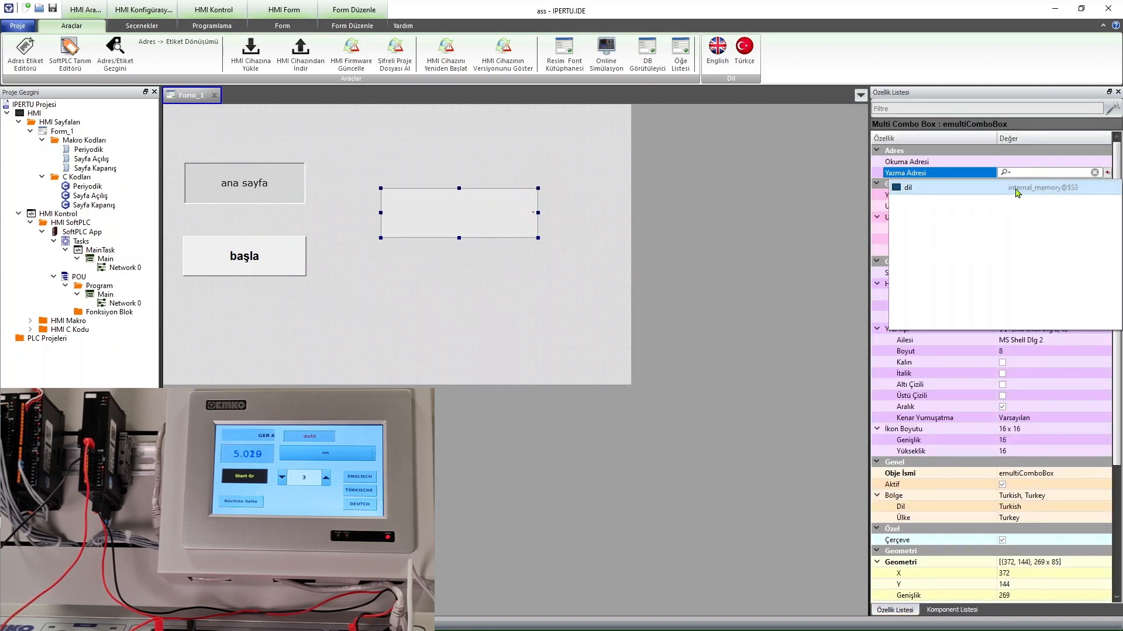
left_click(1016, 188)
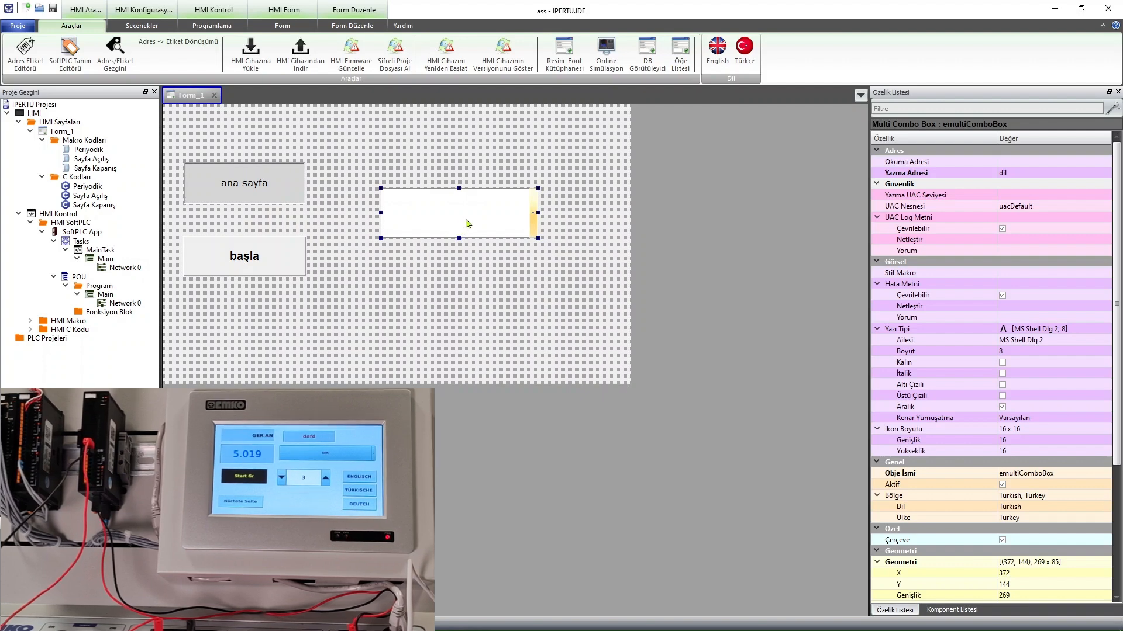
mouse_move(1117, 316)
left_mouse_down()
mouse_move(1121, 461)
mouse_move(1119, 310)
left_mouse_up()
left_click(1053, 351)
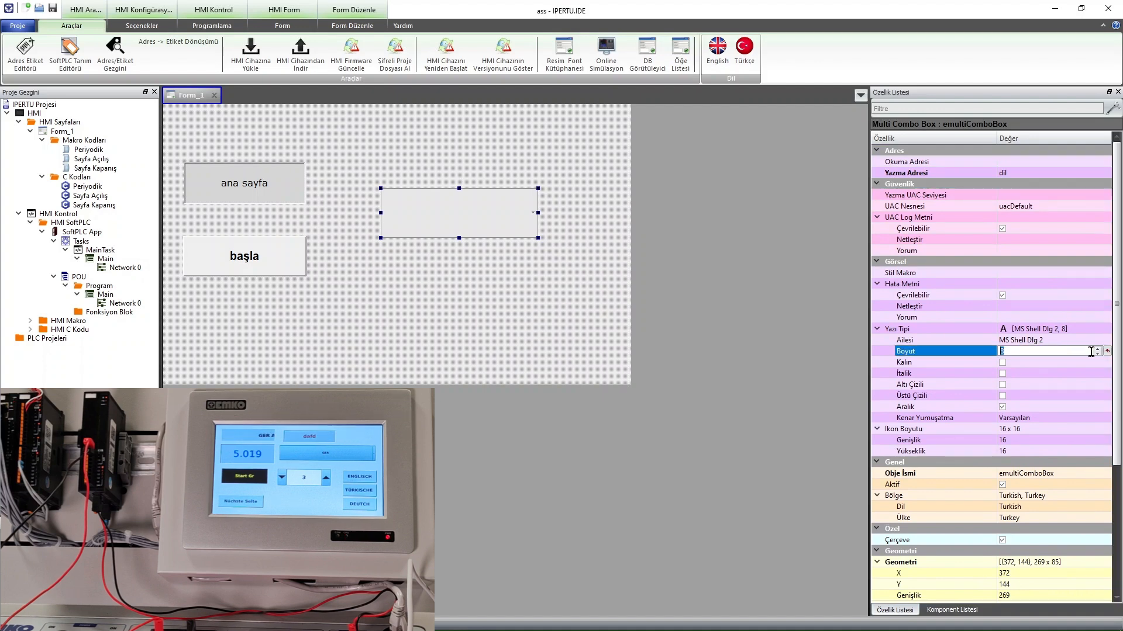
left_click(1097, 354)
left_click(1098, 351)
left_click(1108, 352)
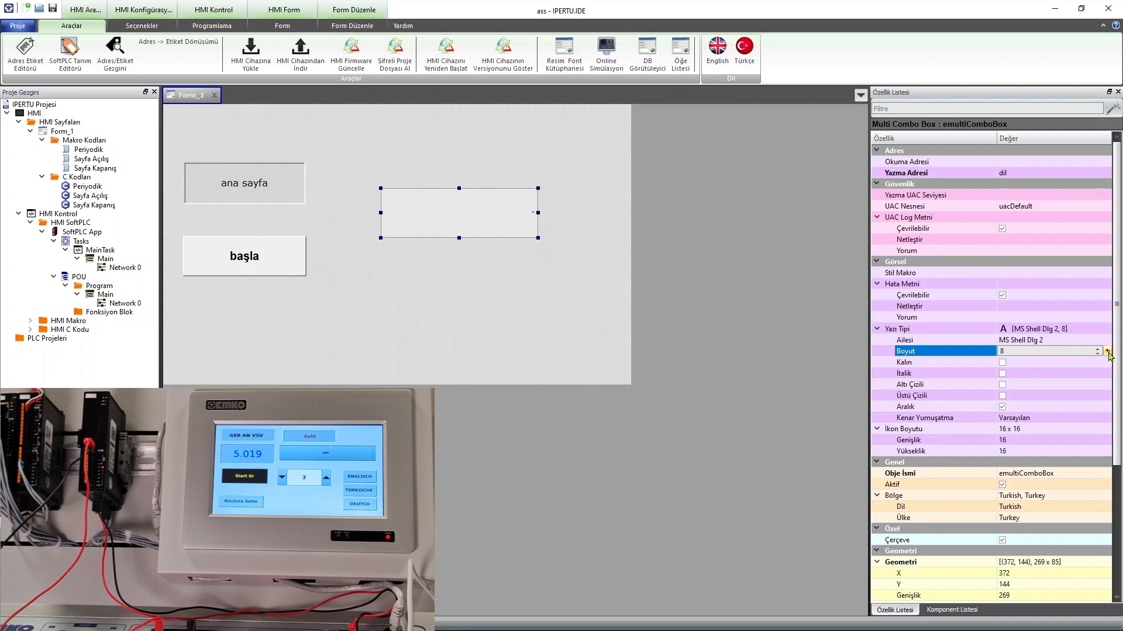
- Set the multi combo box's font size to 24 in the font selection dialog
left_click(1093, 329)
left_click(1097, 328)
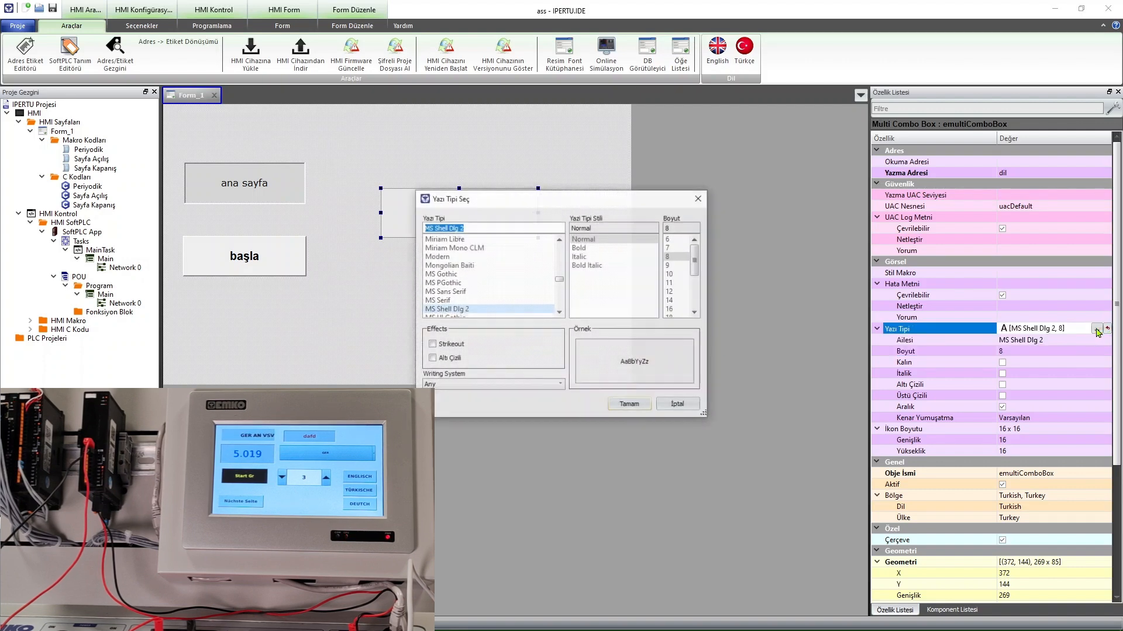
left_click_drag(696, 260, 696, 281)
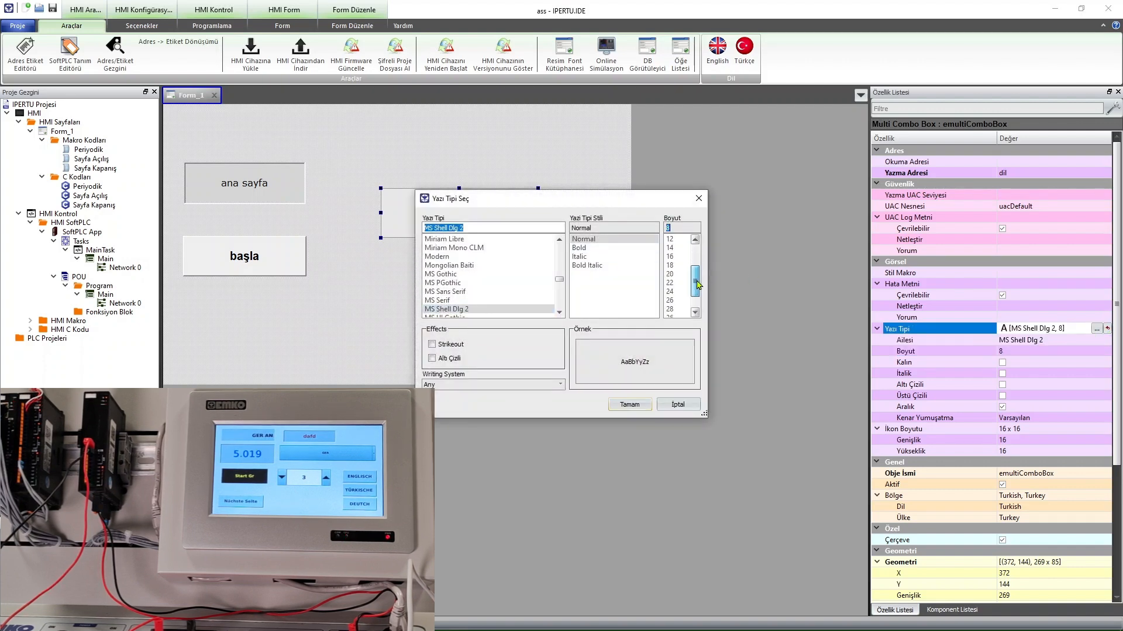
left_click(673, 291)
left_click(630, 404)
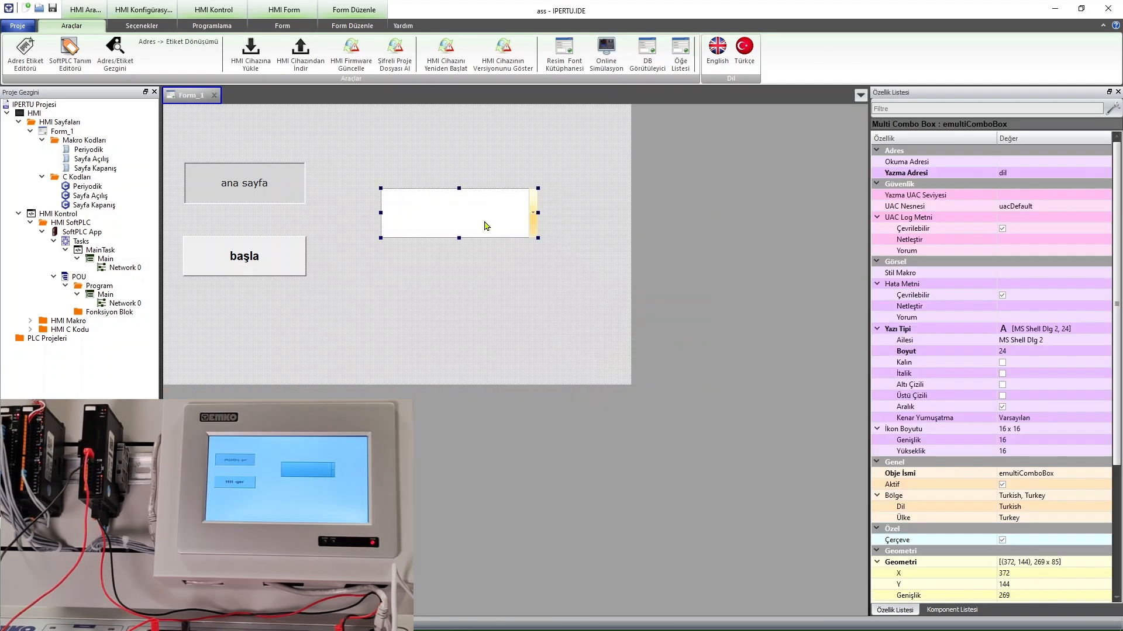
- Add a first item to the multi combo box and set its text (Metin) to "türkçe"
right_click(467, 212)
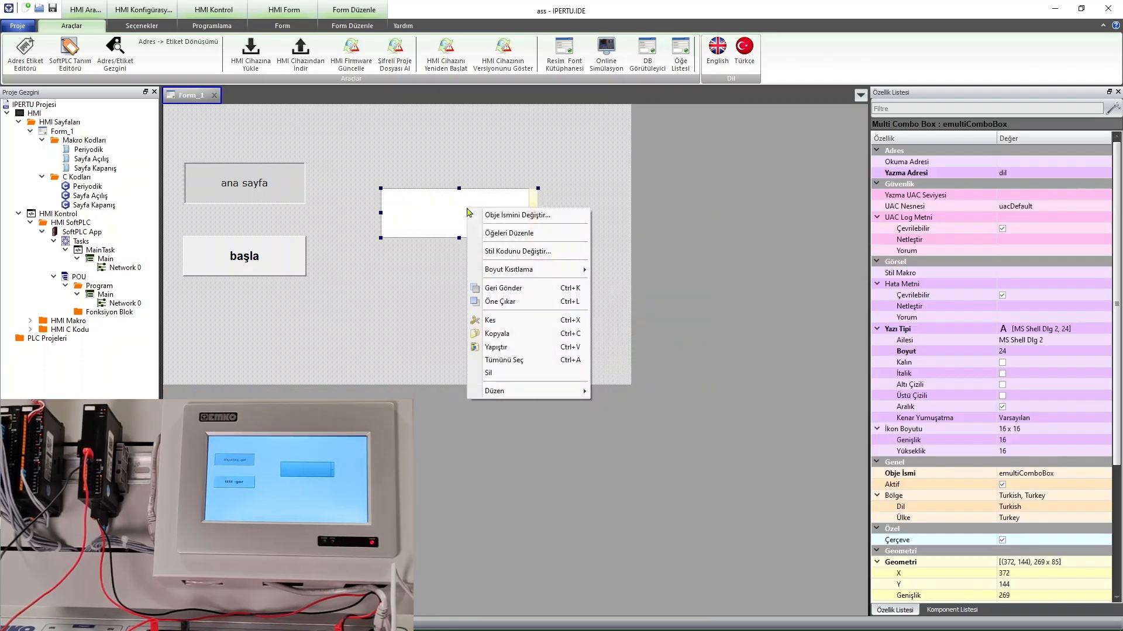
left_click(516, 235)
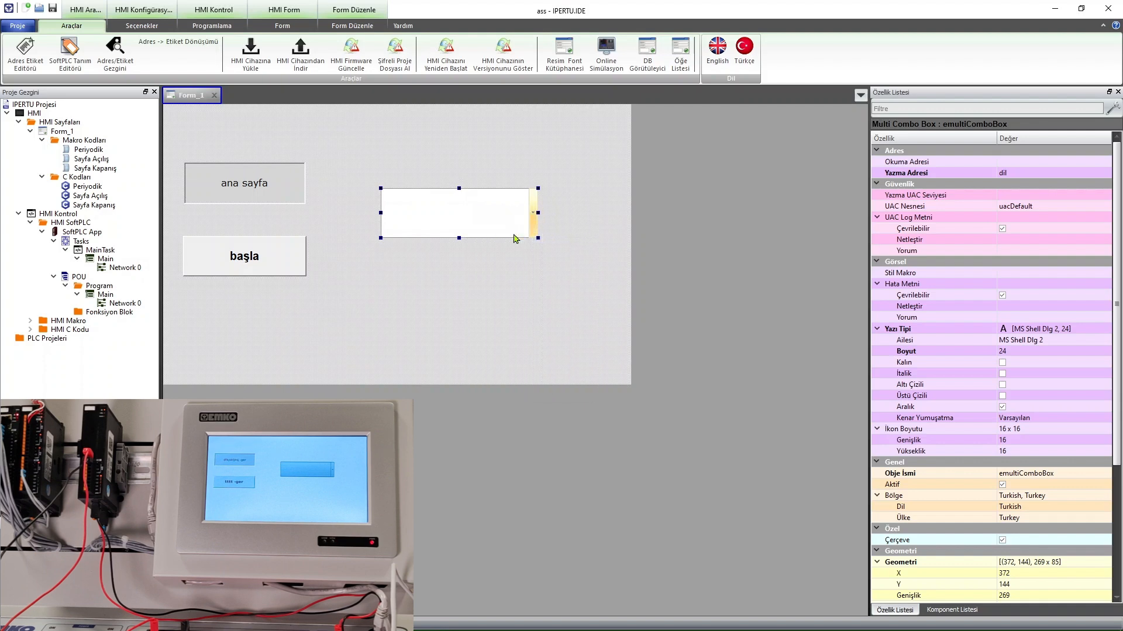
left_click(417, 382)
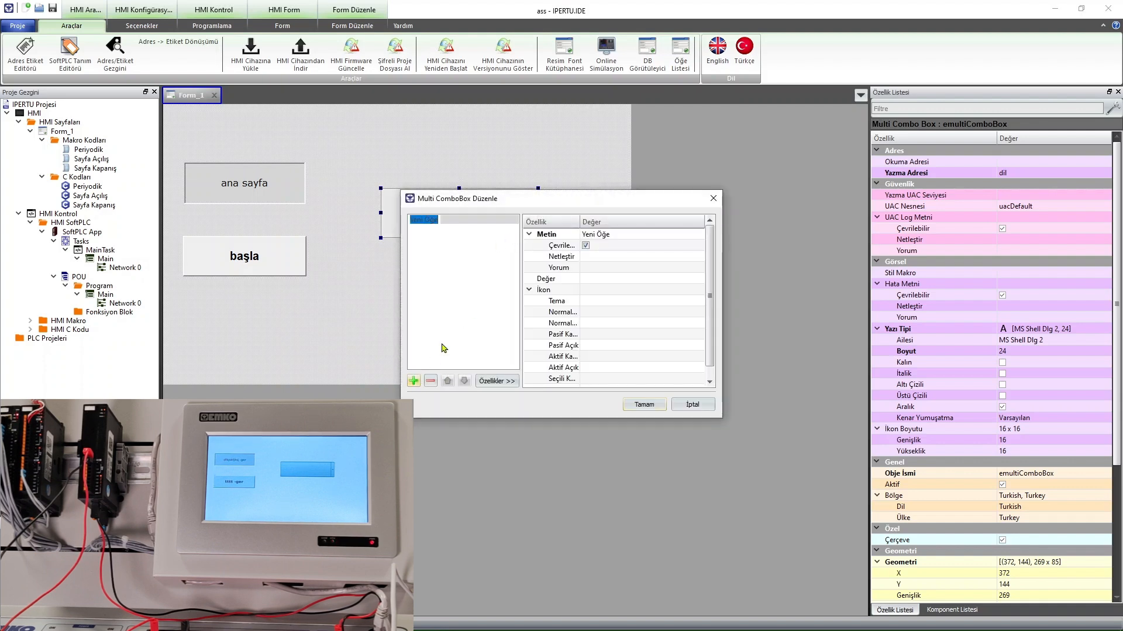
left_click(675, 234)
left_click(690, 233)
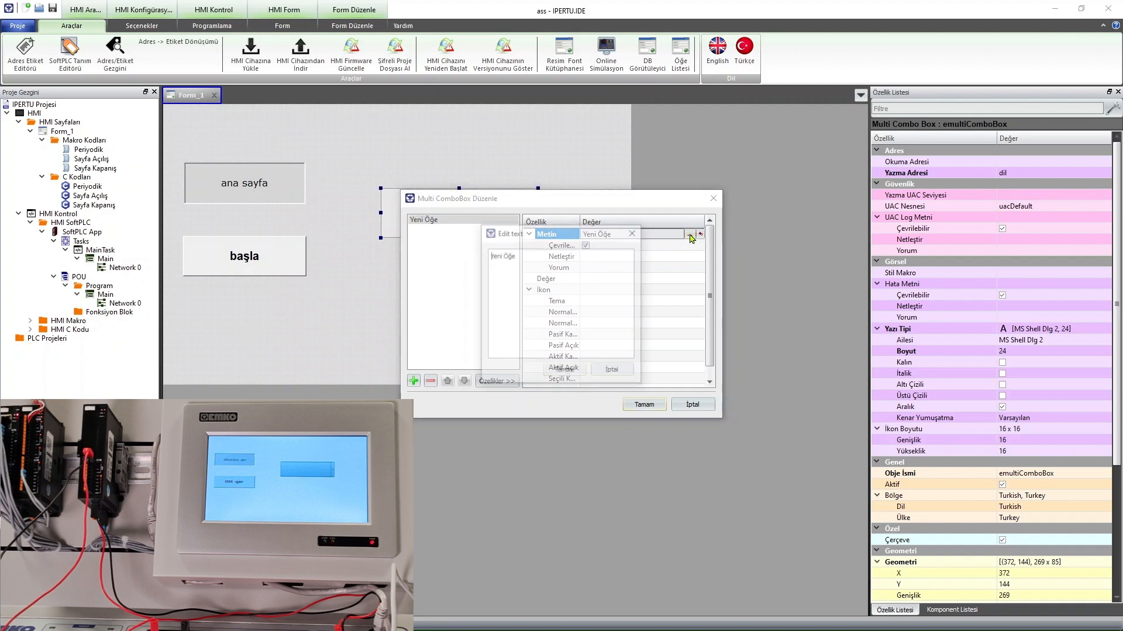
left_click_drag(518, 256, 456, 258)
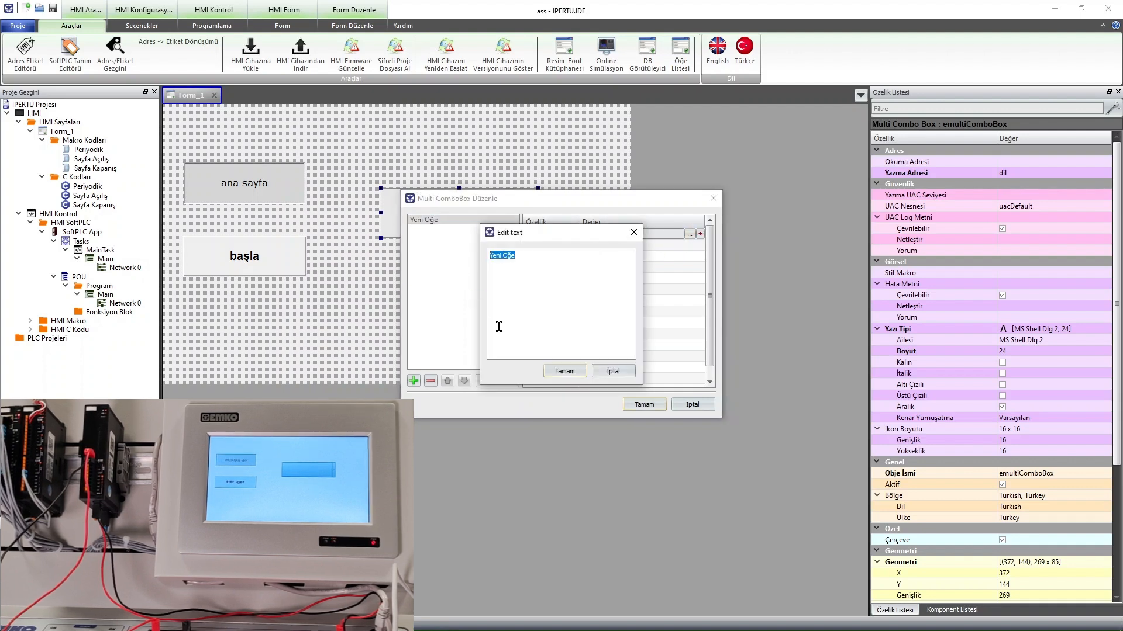
type("tu")
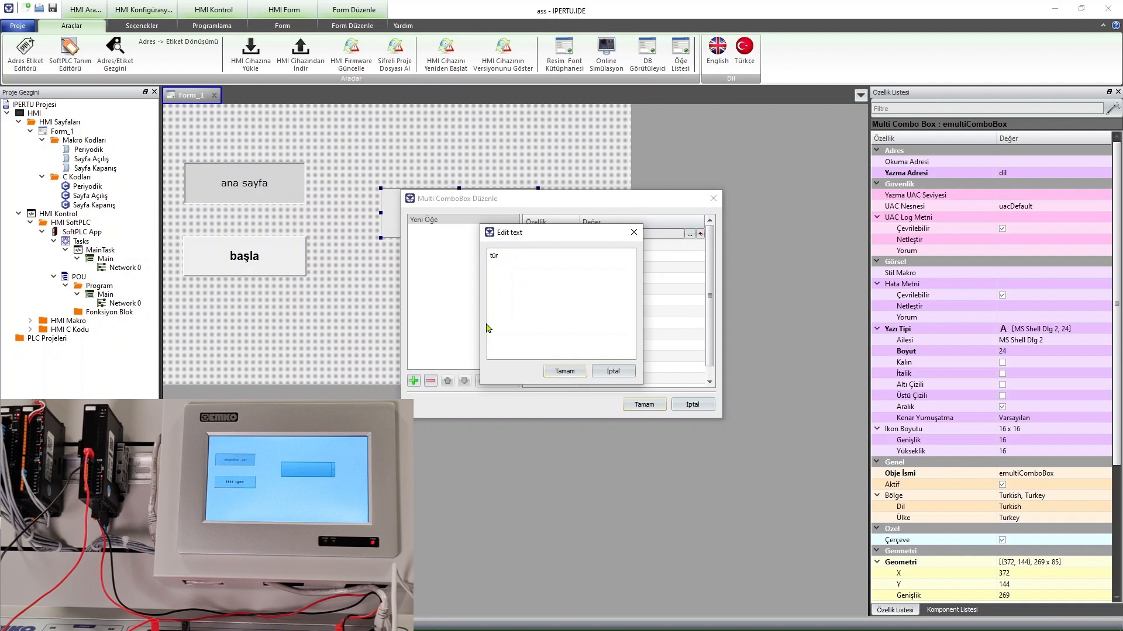
type("t")
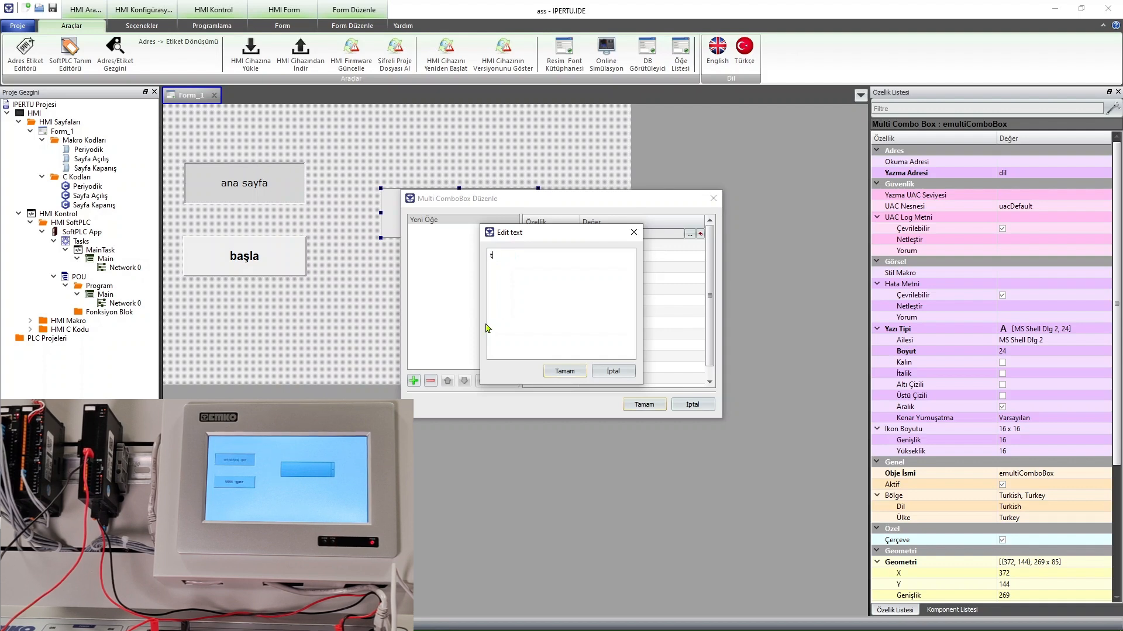
type("ürkçe")
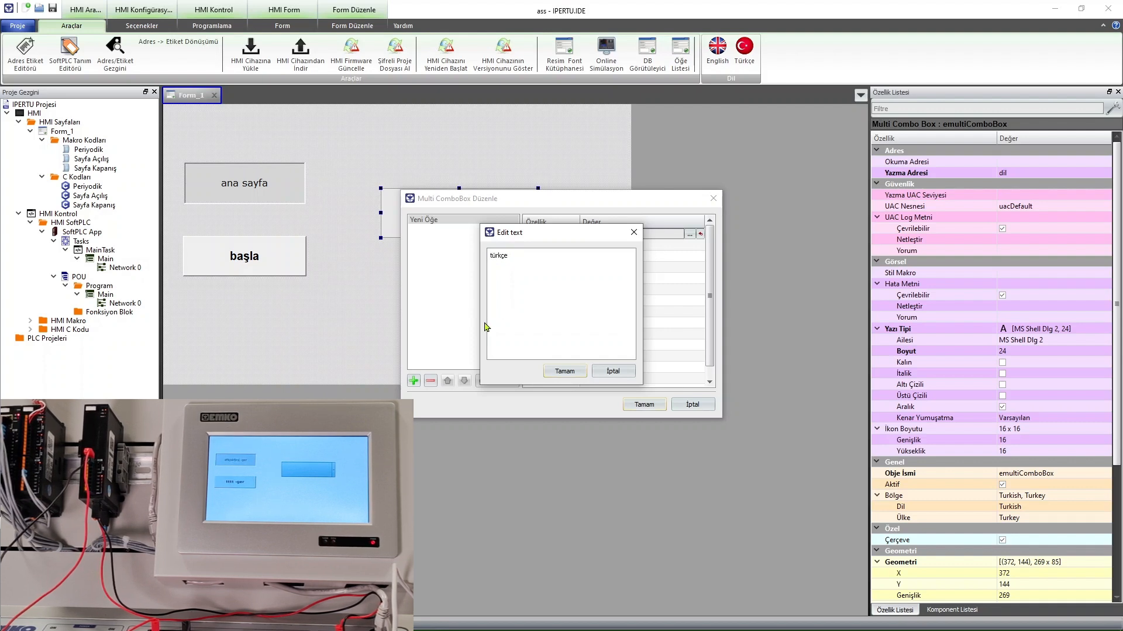
left_click(564, 372)
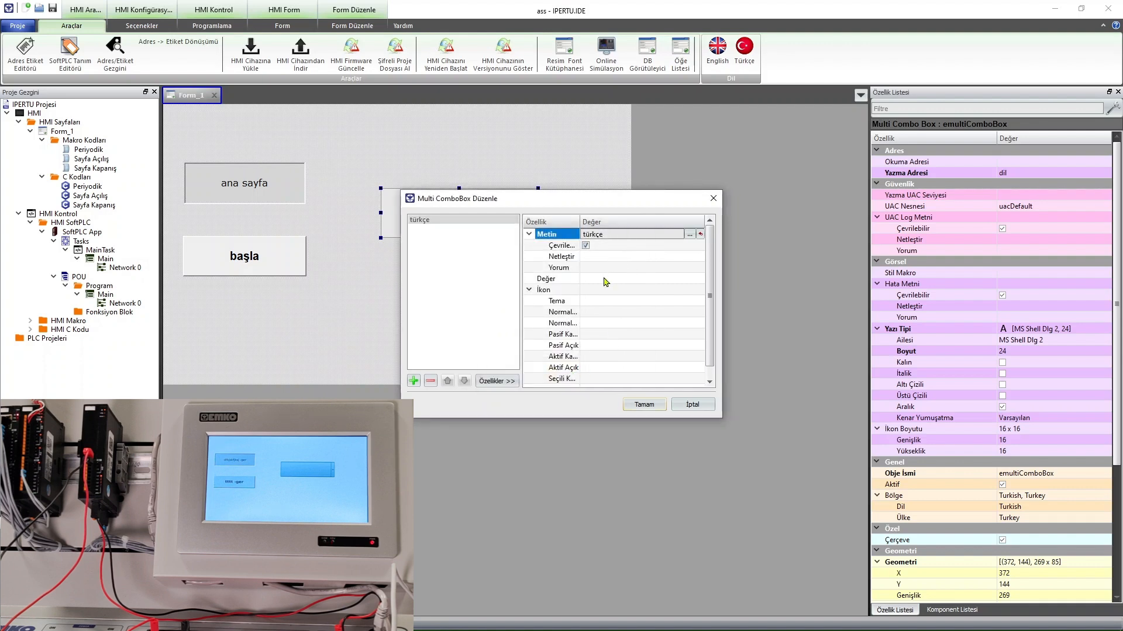
- Set the türkçe item's value (Değer) to 1
left_click(607, 279)
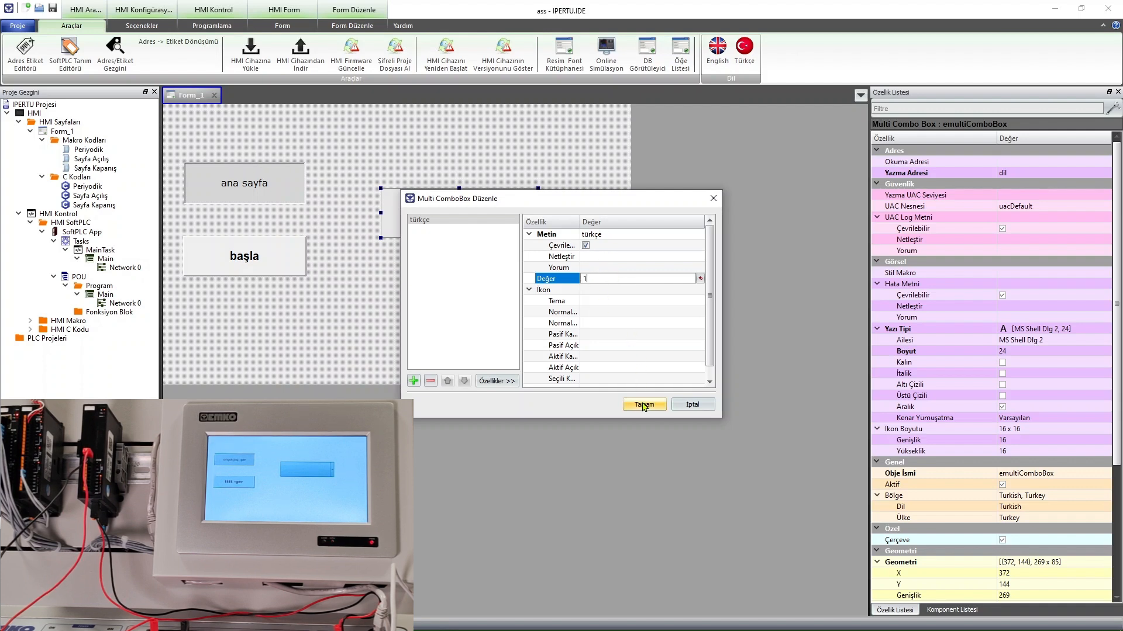
left_click(644, 324)
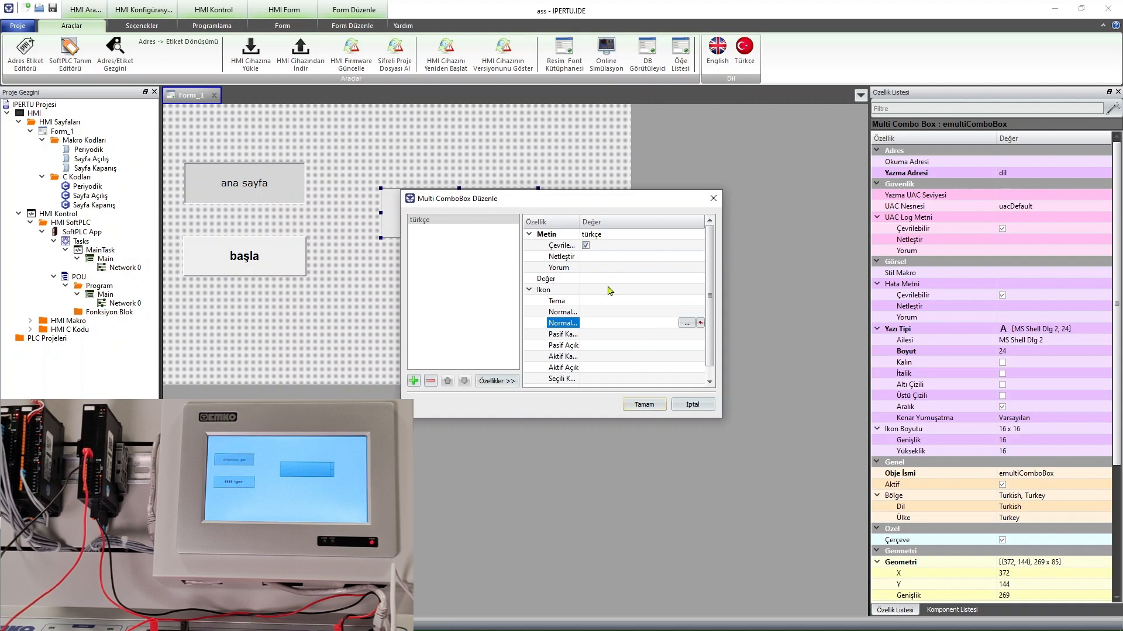
left_click(608, 279)
type("1")
key("Return")
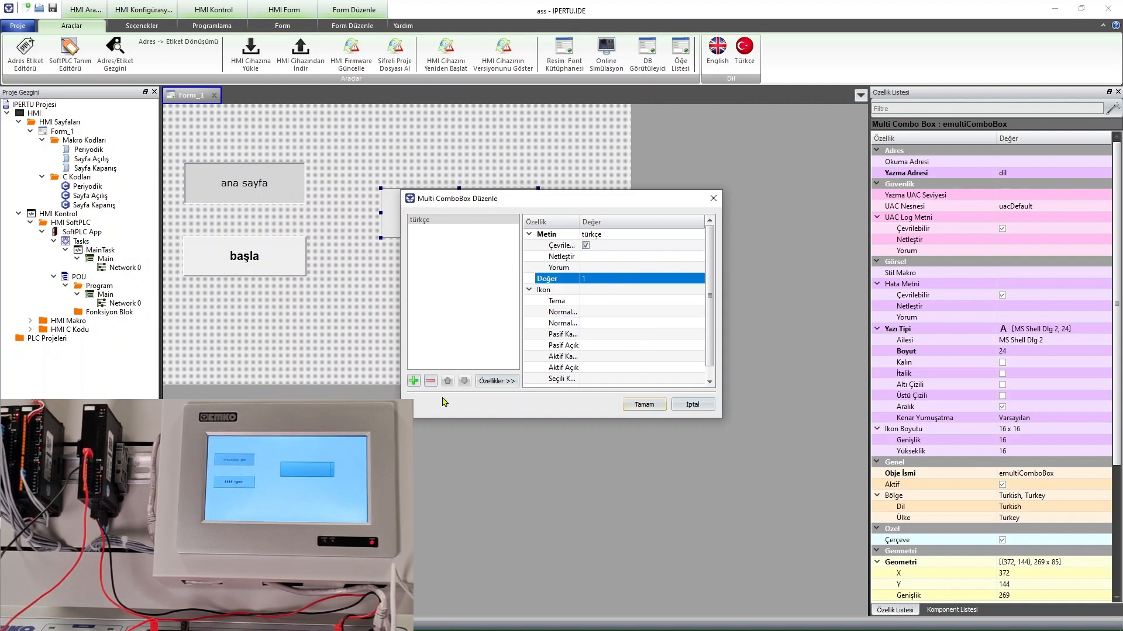
- Add a second combo box item with the text "ingilizce" and the value (Değer) 2
left_click(414, 381)
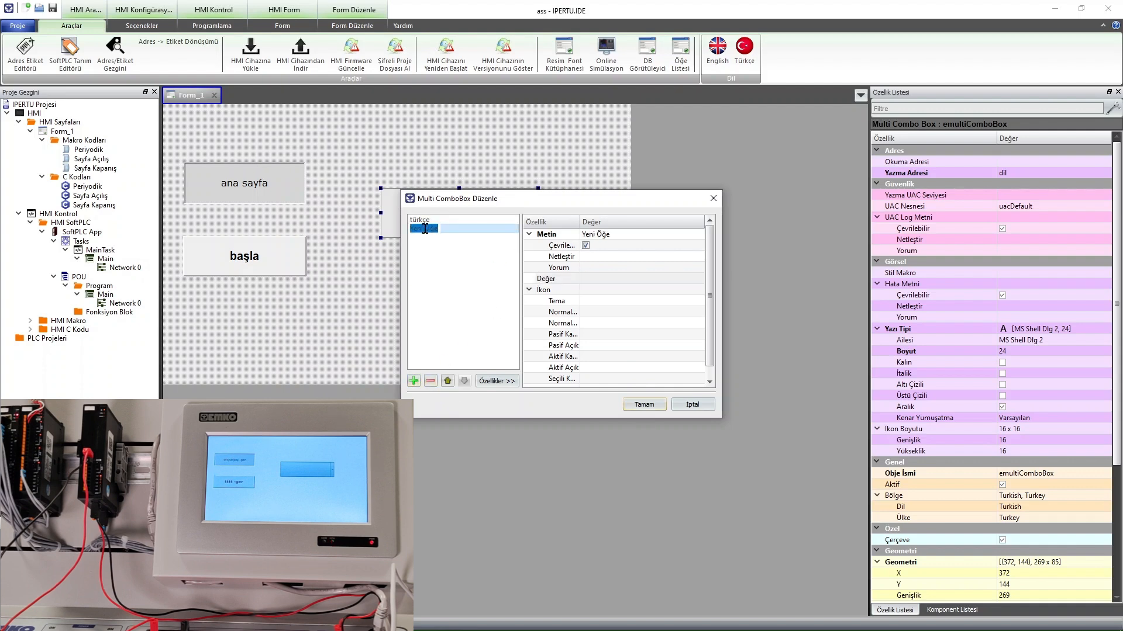
left_click(679, 234)
left_click(691, 235)
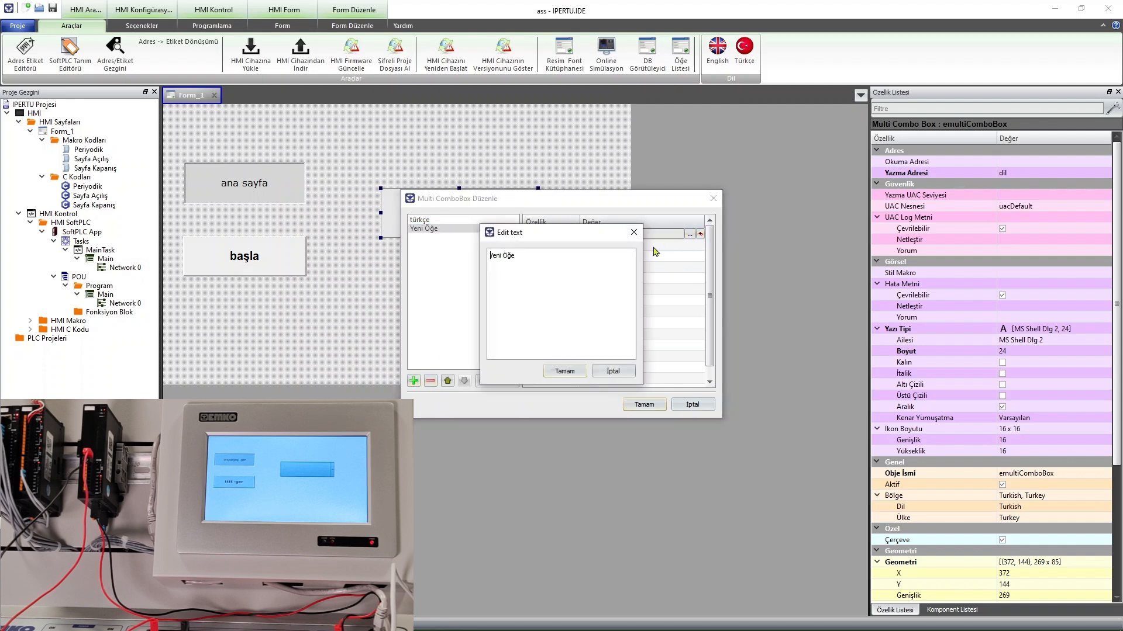
left_click_drag(549, 258, 480, 261)
type("i")
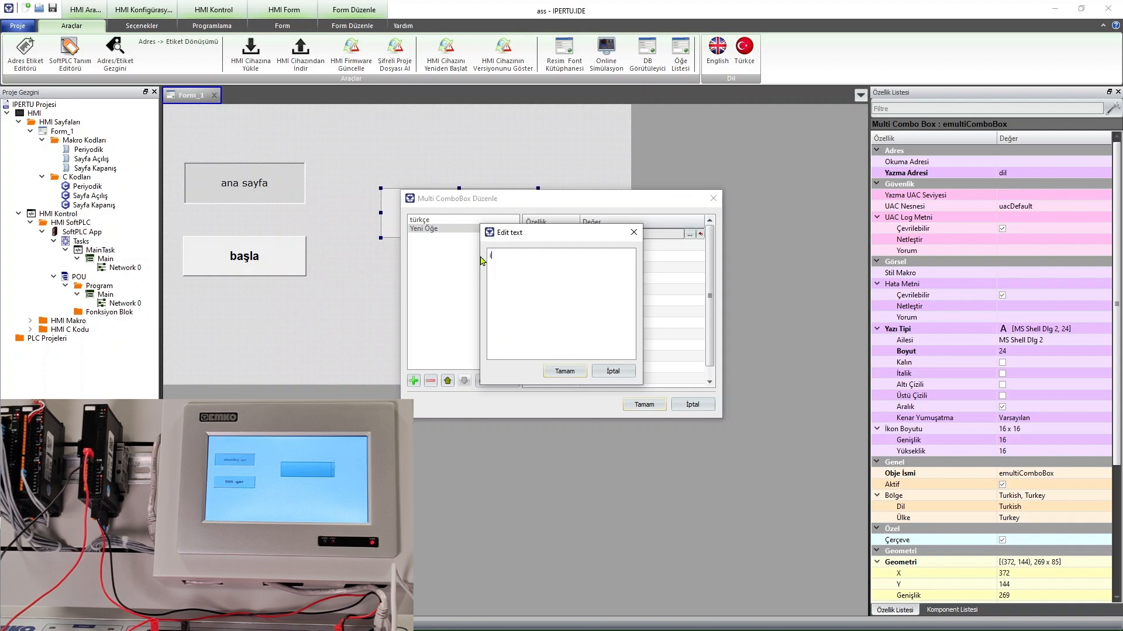
type("ngilizce")
left_click(567, 371)
left_click(604, 278)
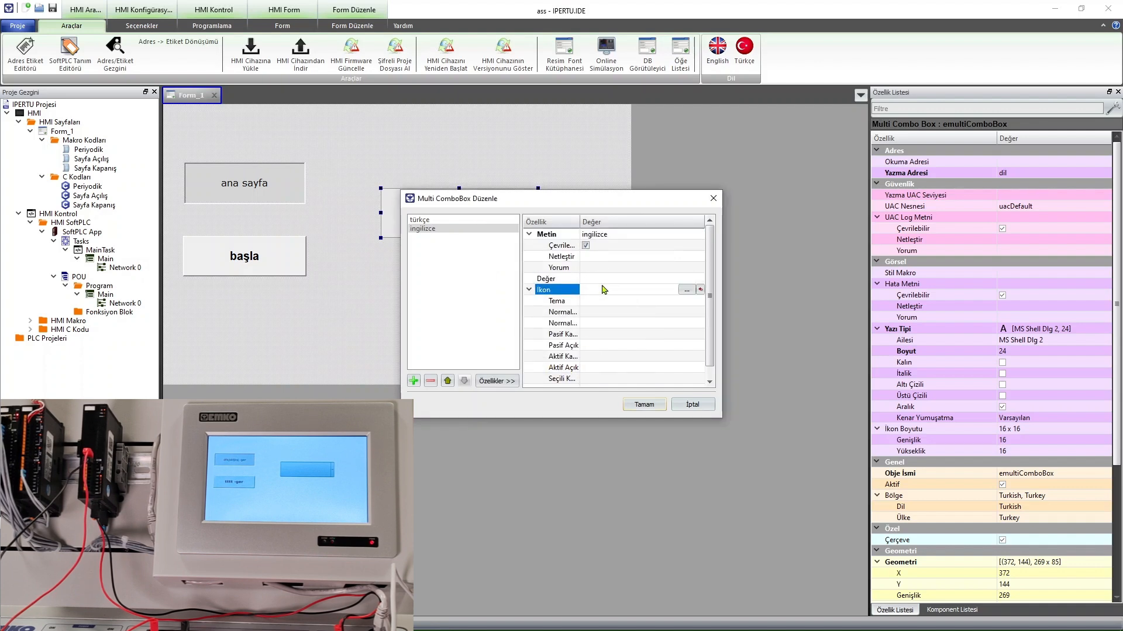
key("Return")
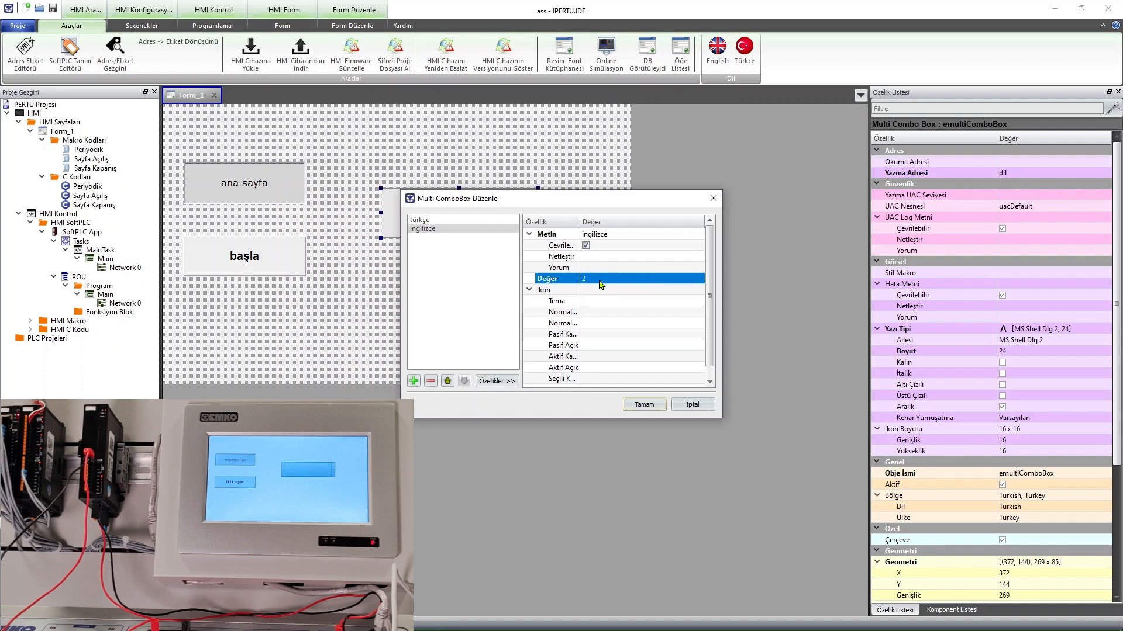
- Add a third combo box item and set its text (Metin) to "almanca"
left_click(413, 380)
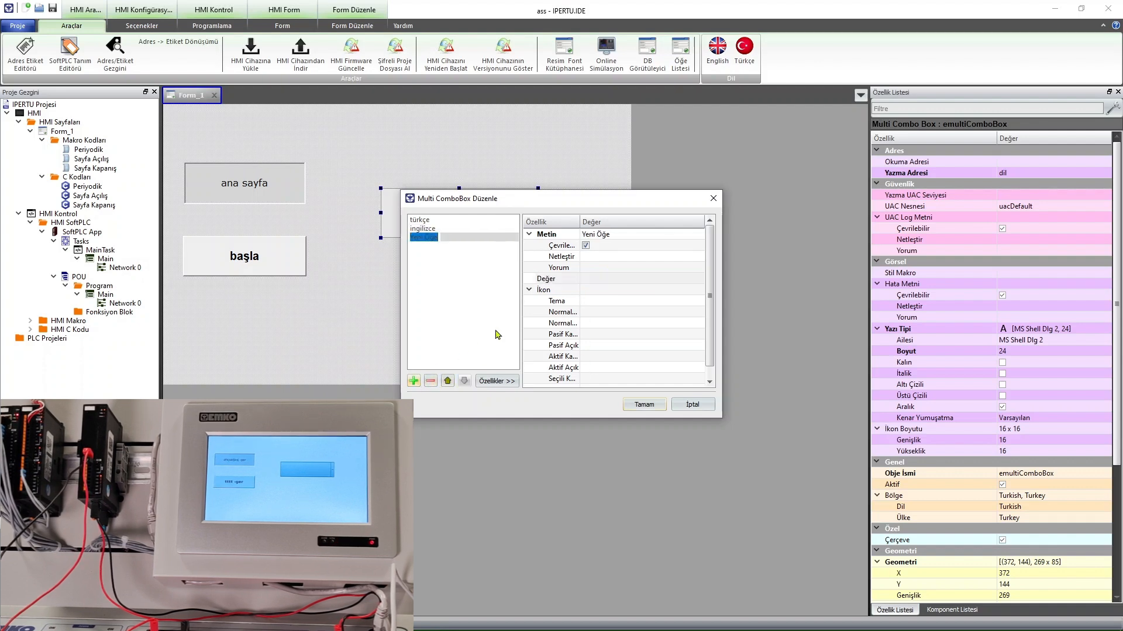
left_click(634, 234)
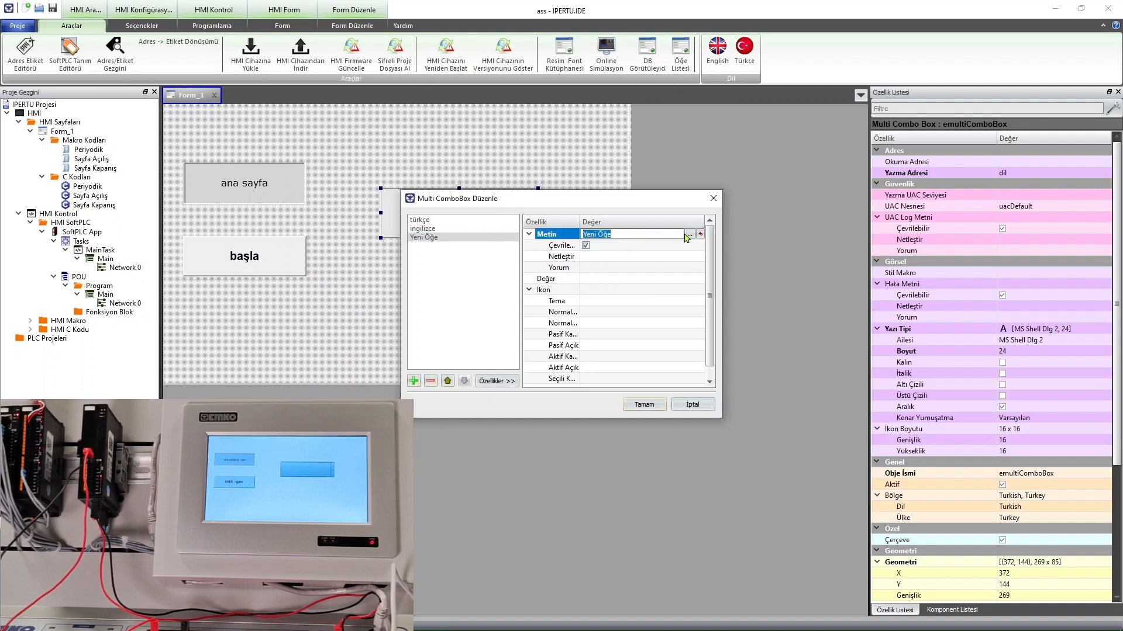
left_click(690, 234)
left_click_drag(565, 250, 488, 256)
type("a")
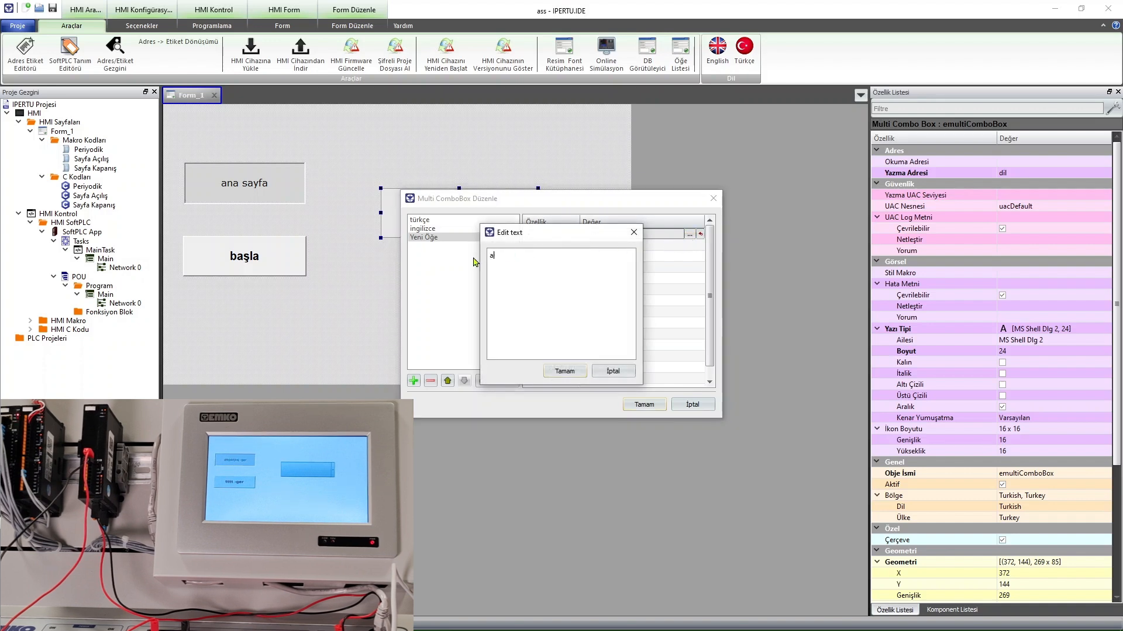
type("lmanca")
left_click(566, 371)
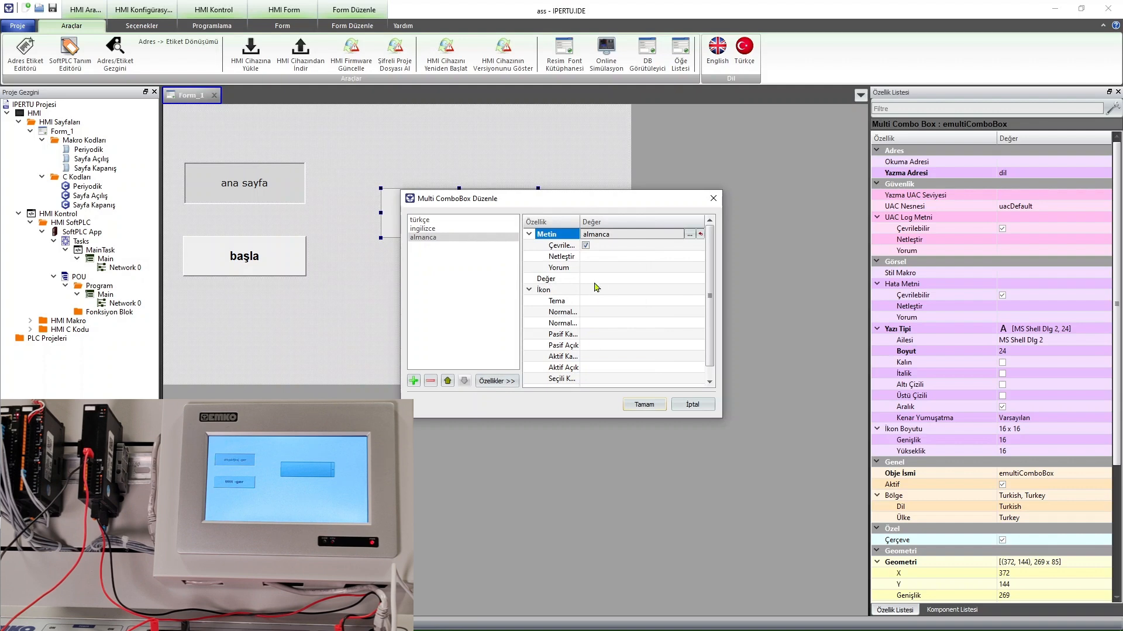
- Set the almanca item's value (Değer) to 2
left_click(595, 279)
type("2")
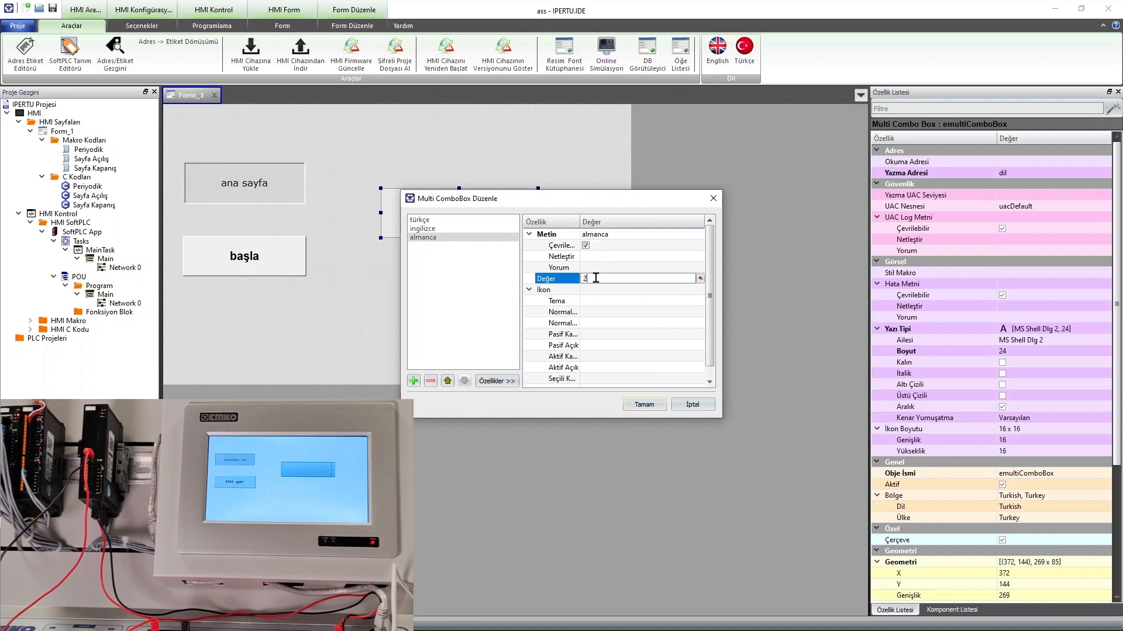
key("Return")
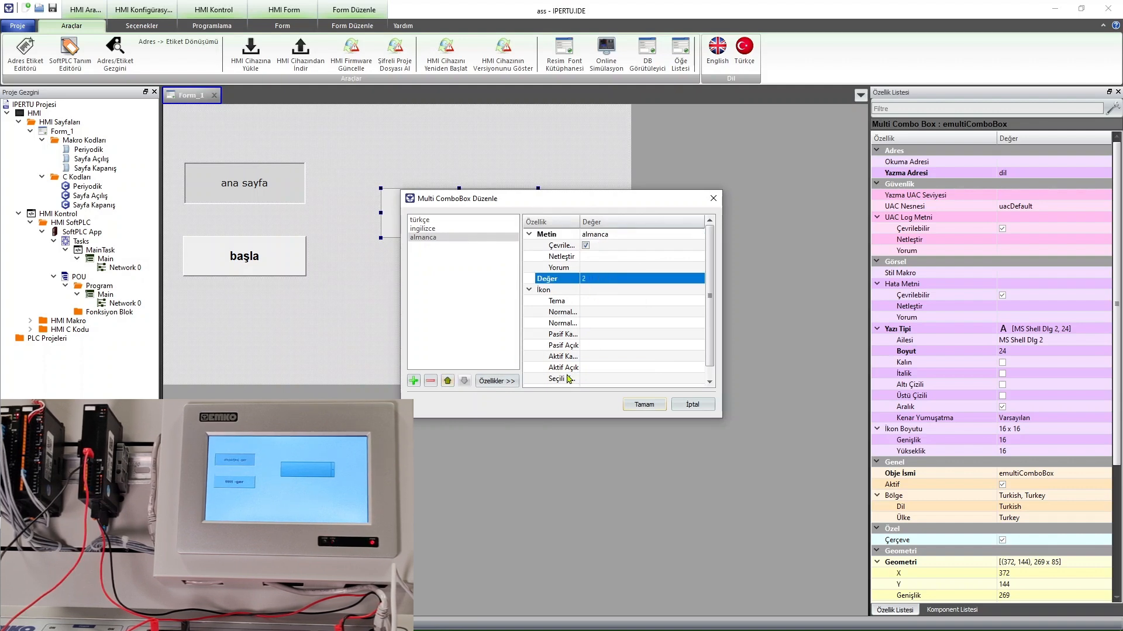
- Check the values of the other combo box items and set the almanca item's value (Değer) to 3
left_click(439, 229)
left_click(438, 220)
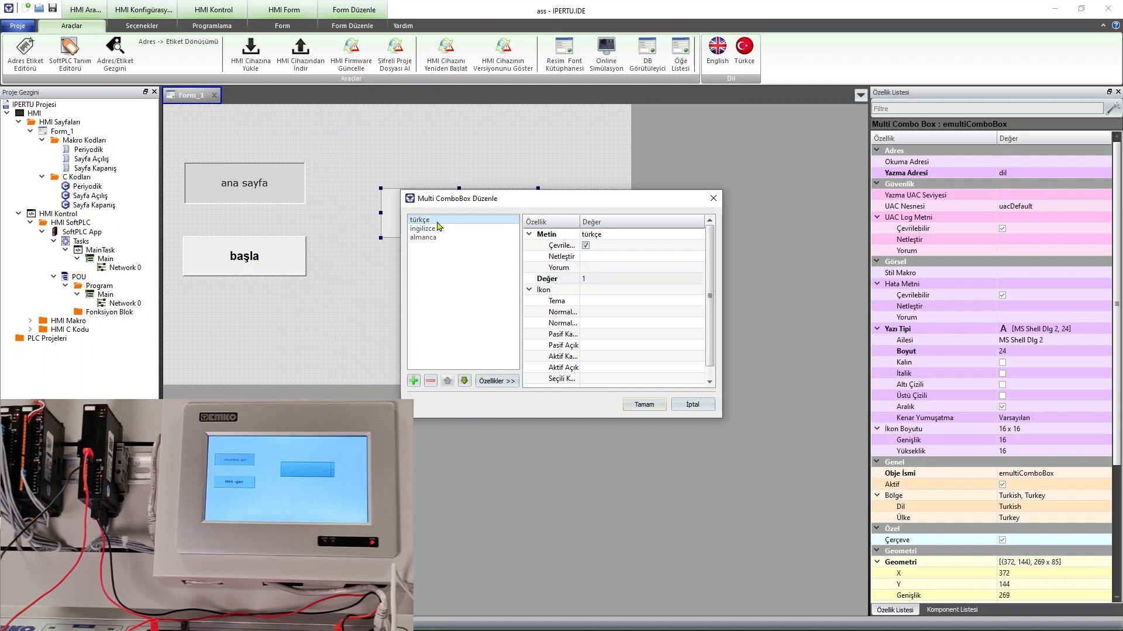
left_click(439, 229)
left_click(432, 238)
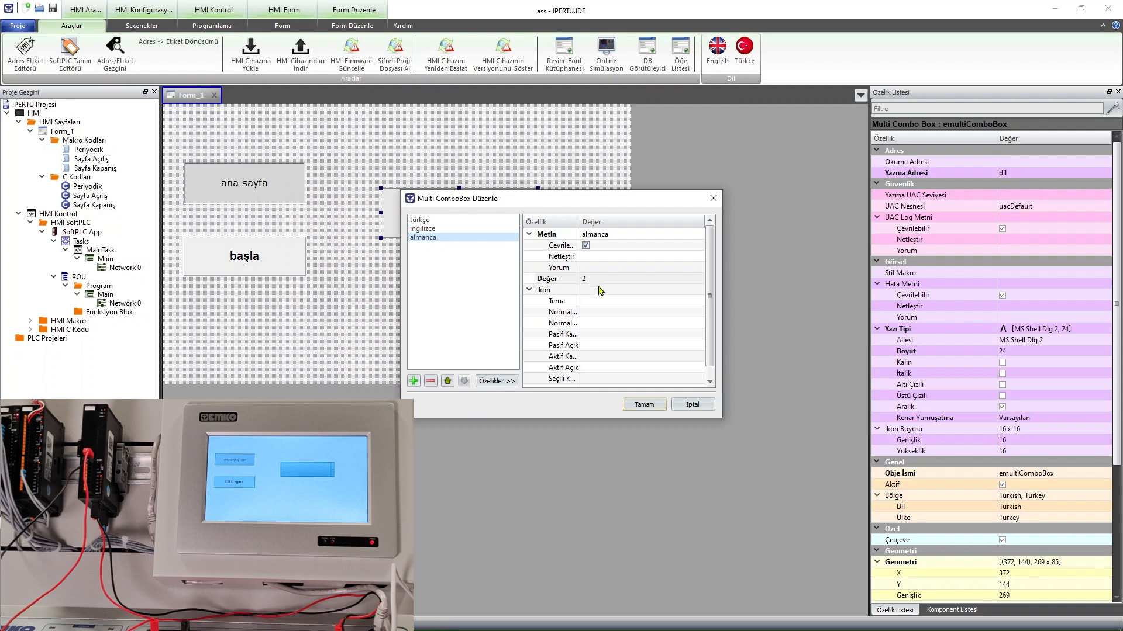
left_click(593, 280)
type("3")
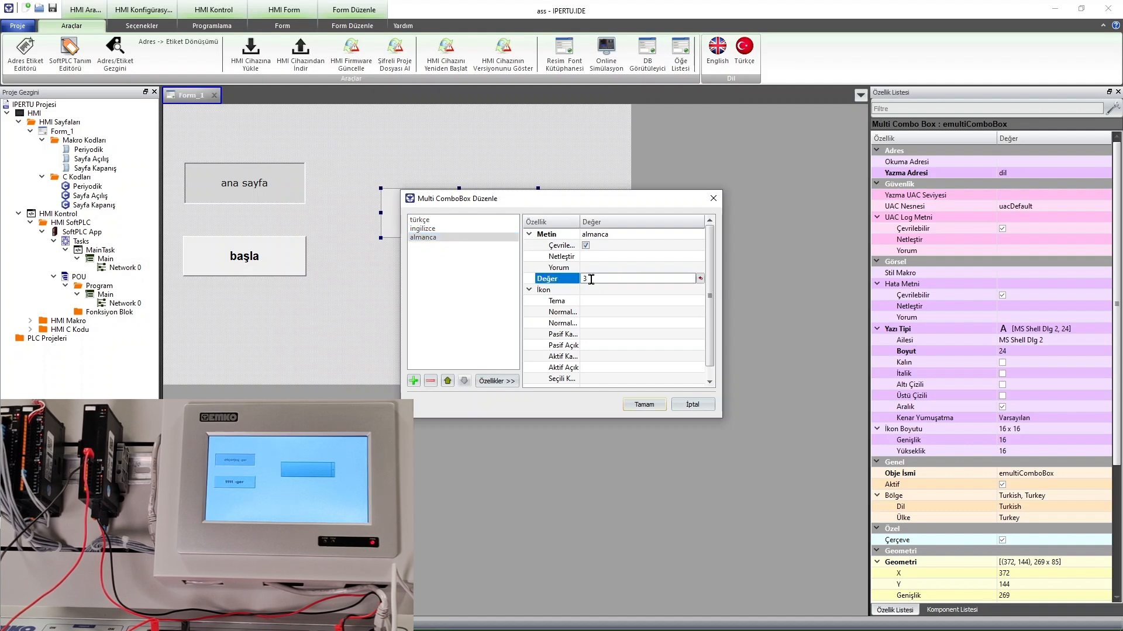
key("Return")
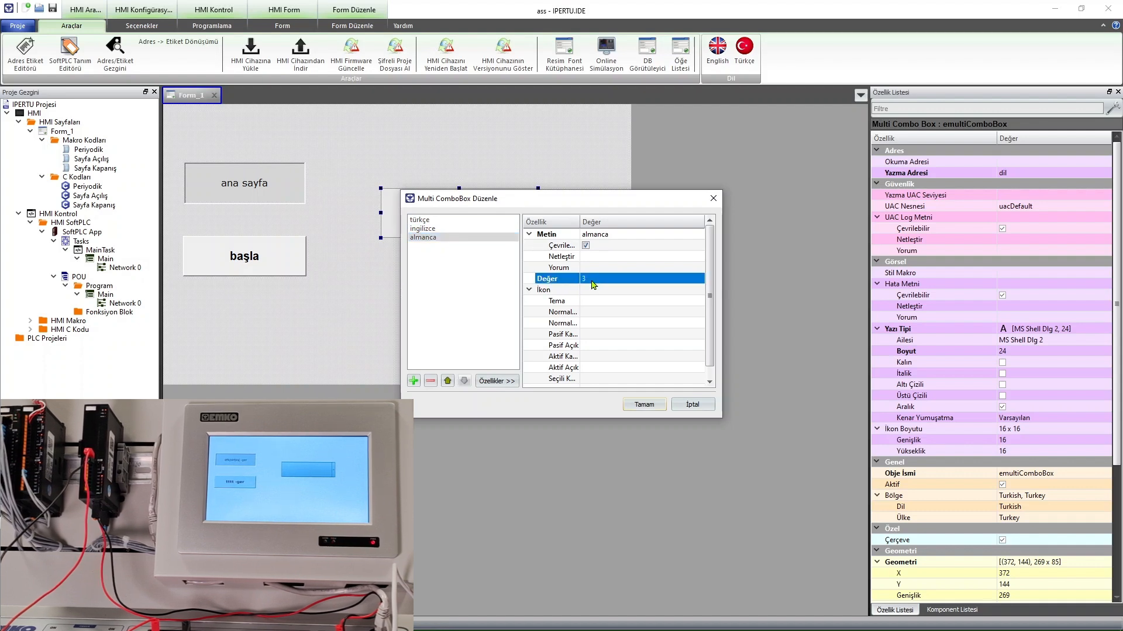
- Review the values of the türkçe, ingilizce and almanca items, widen the property column and accept the item list
left_click(460, 221)
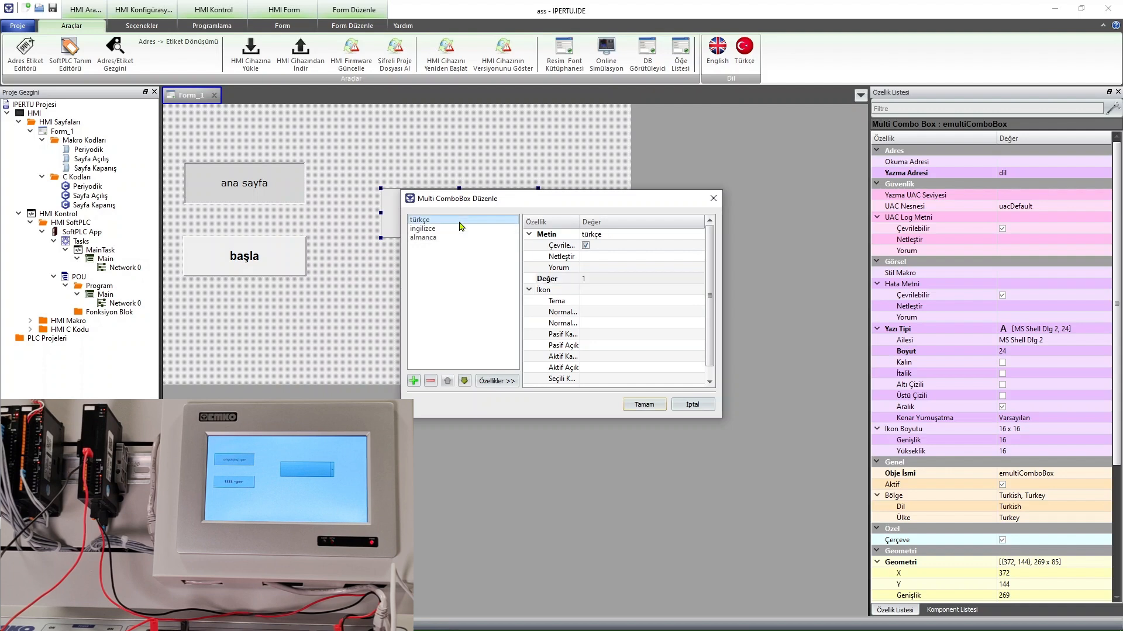
left_click(460, 228)
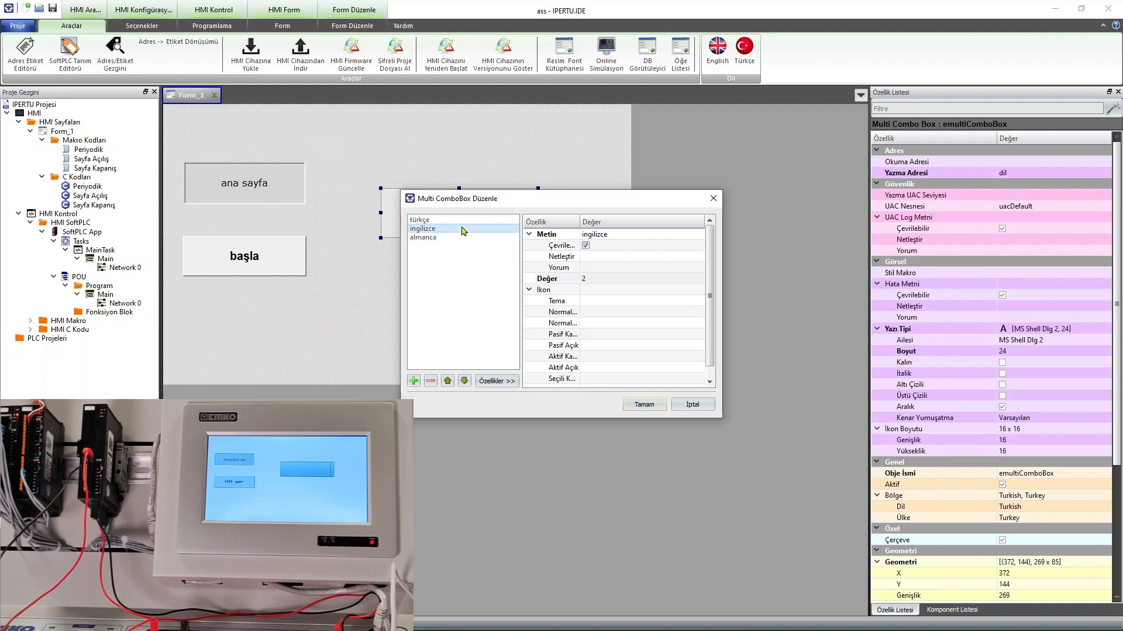
left_click(462, 239)
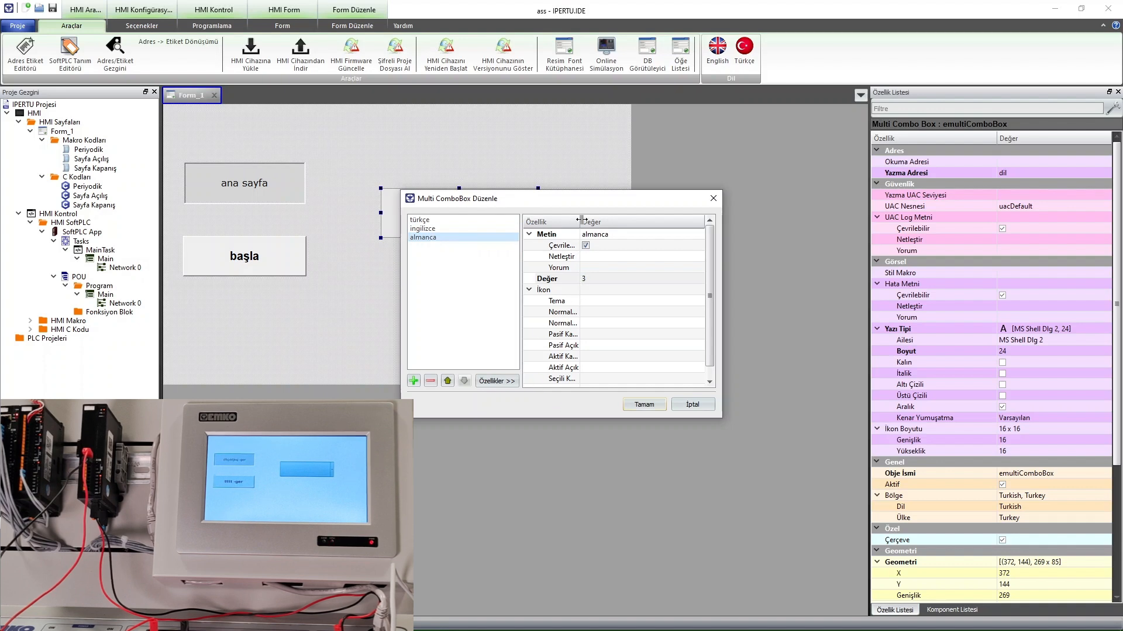
left_click_drag(582, 221, 604, 221)
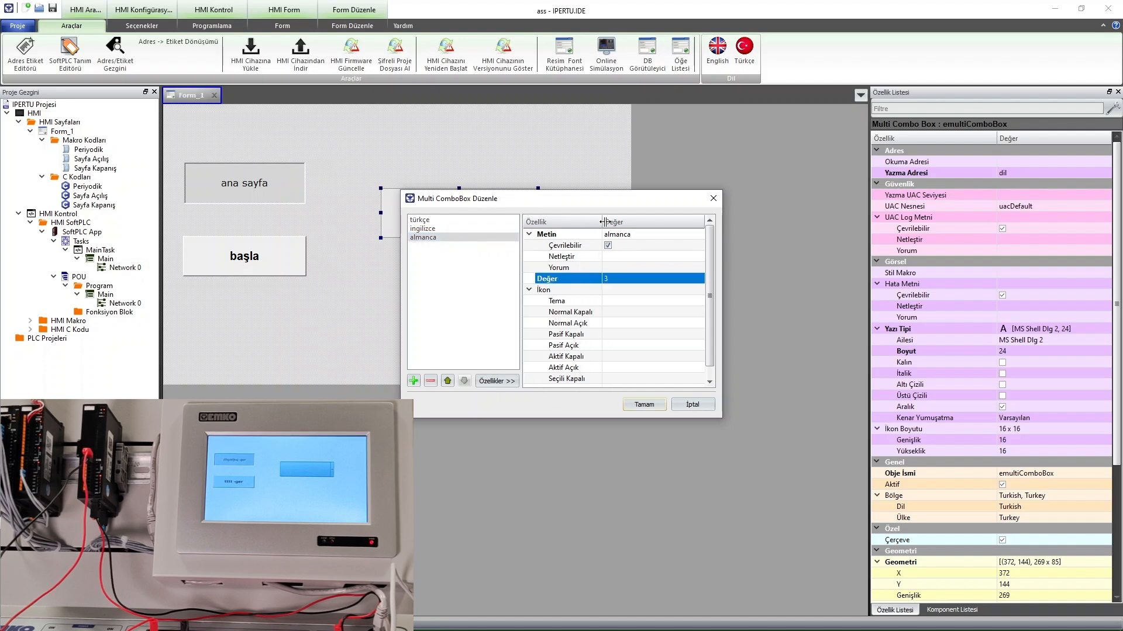
left_click(643, 405)
left_click(501, 281)
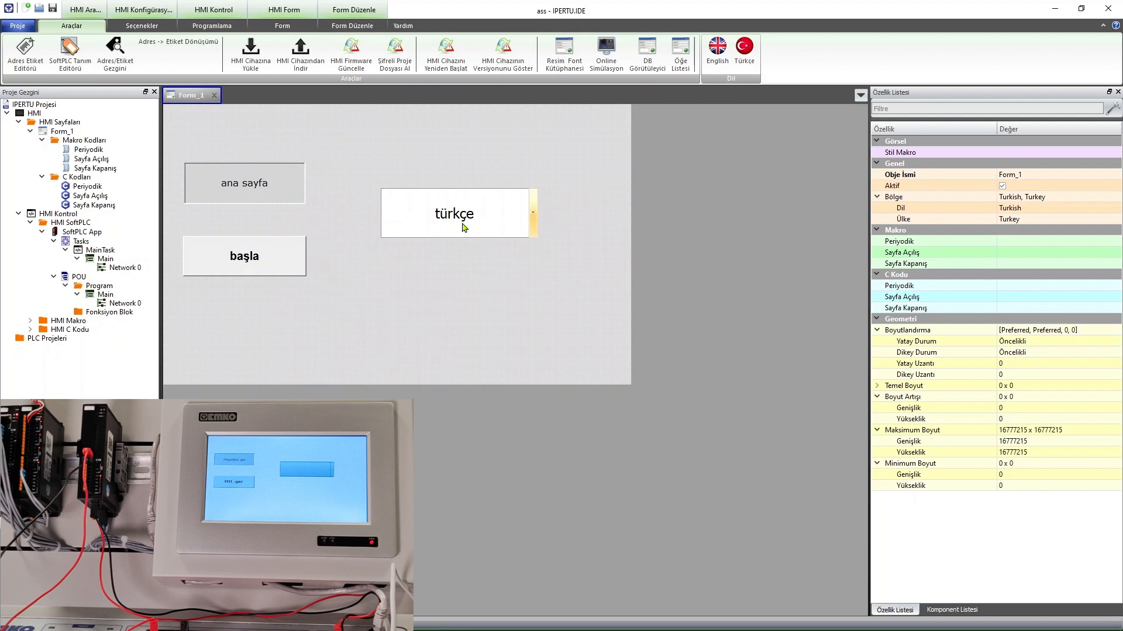
- Check the dil tag's device, address and data type in the address tag editor, leaving it without changes
left_click(141, 26)
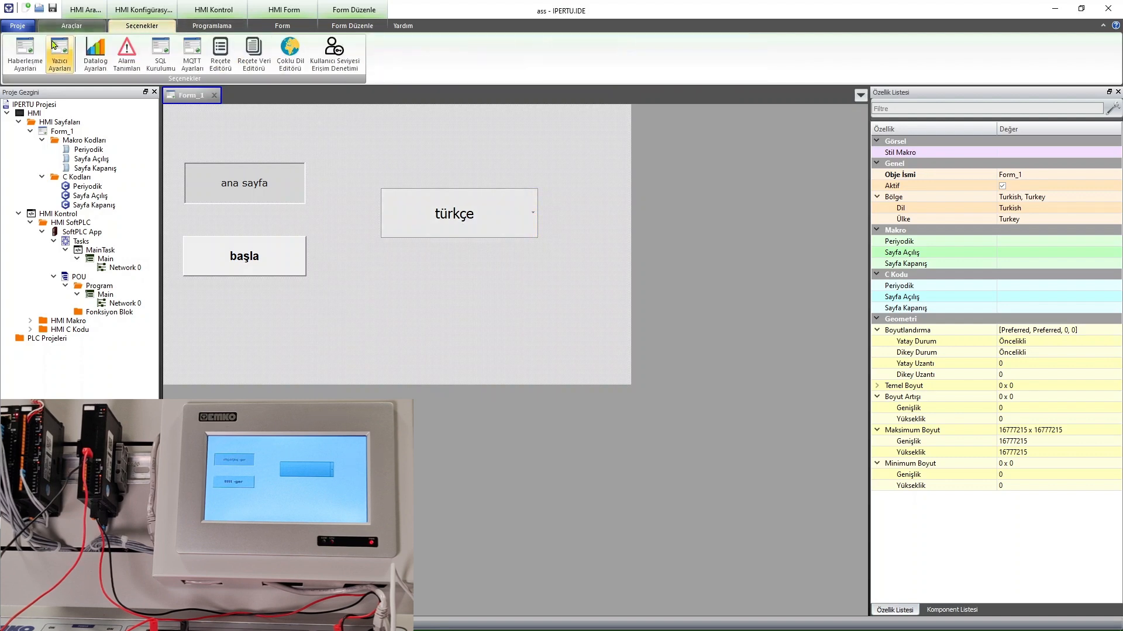
left_click(71, 25)
left_click(25, 51)
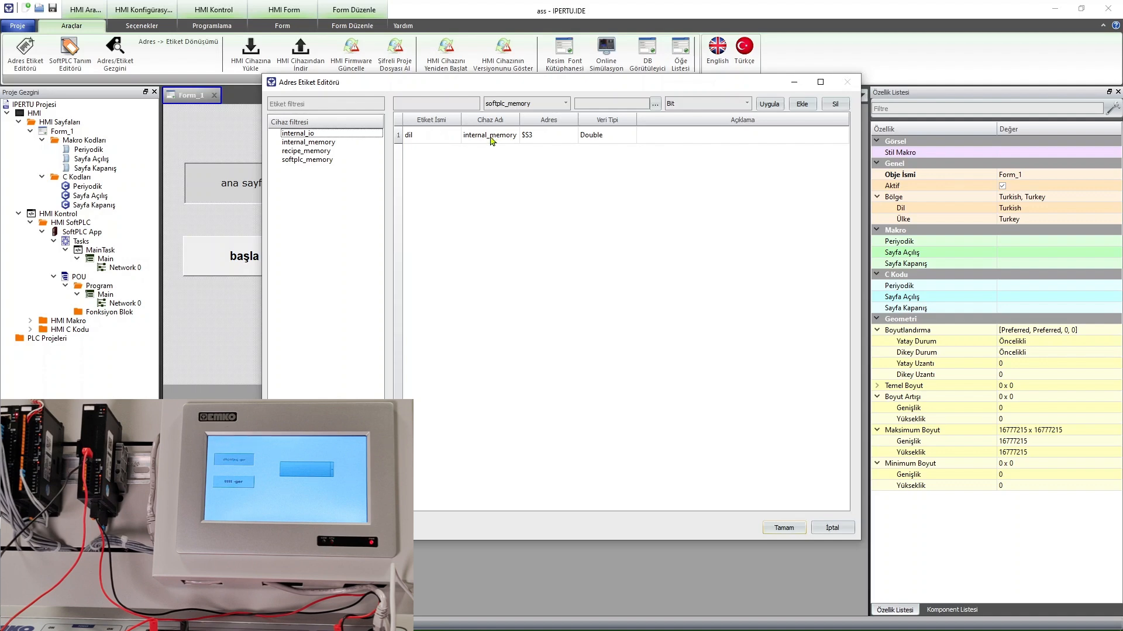
left_click(831, 531)
left_click(471, 225)
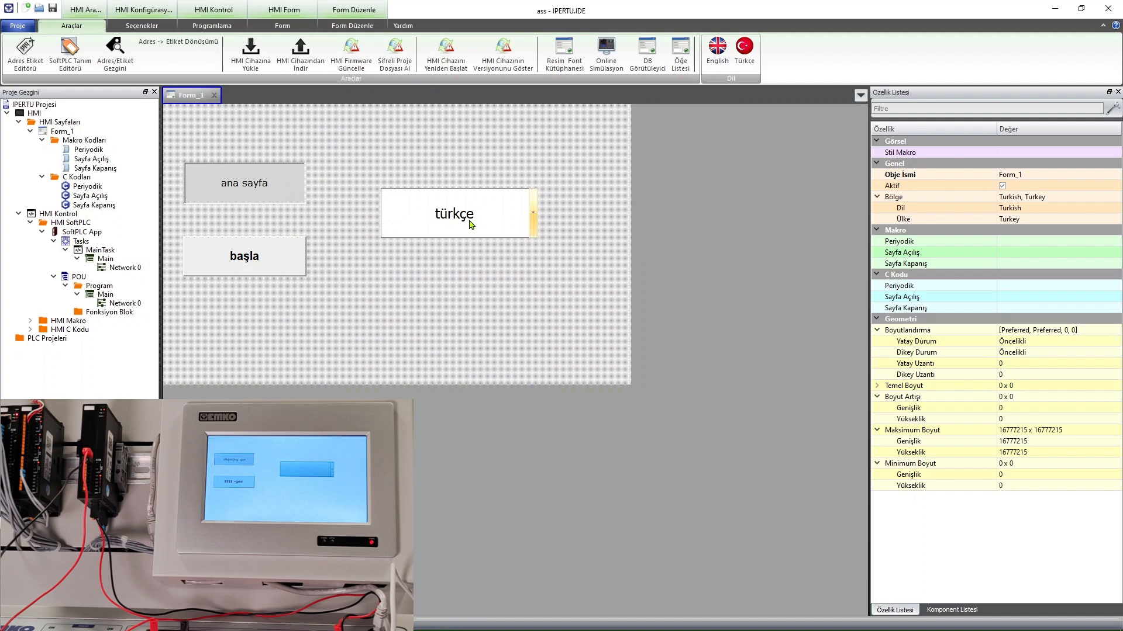
- Load the project onto the HMI device
left_click(480, 245)
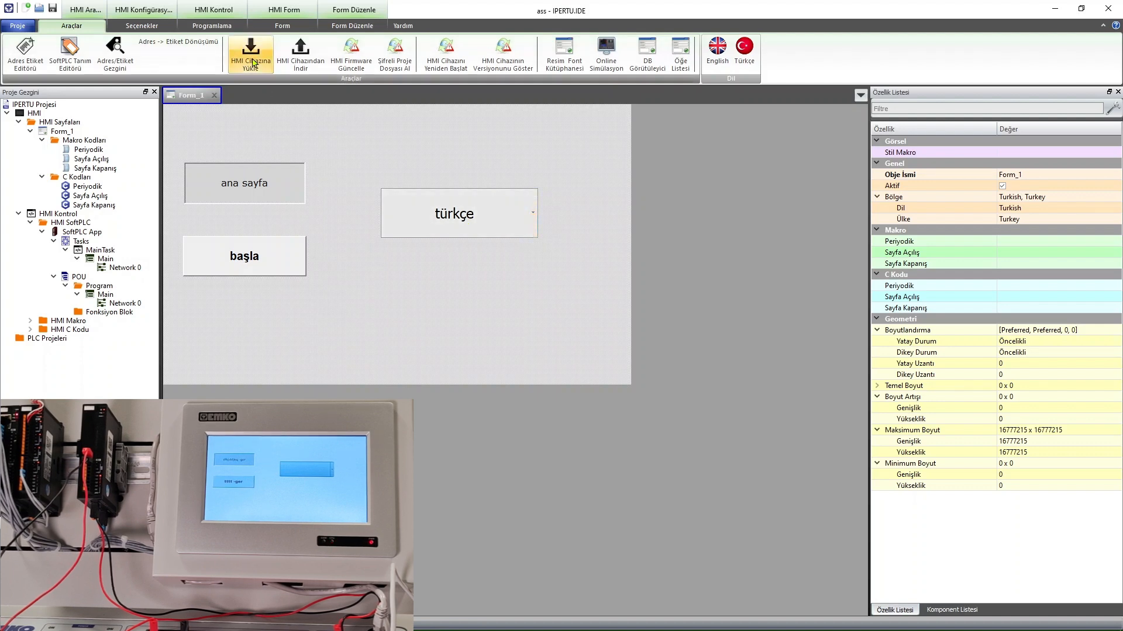
left_click(253, 58)
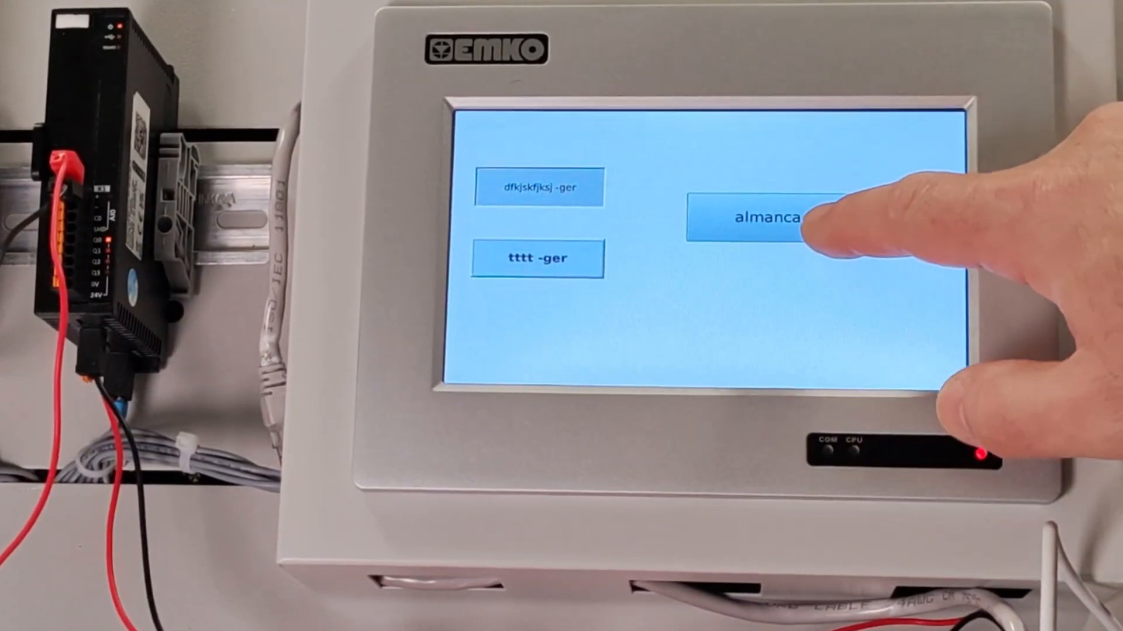
left_click(807, 222)
left_click(819, 261)
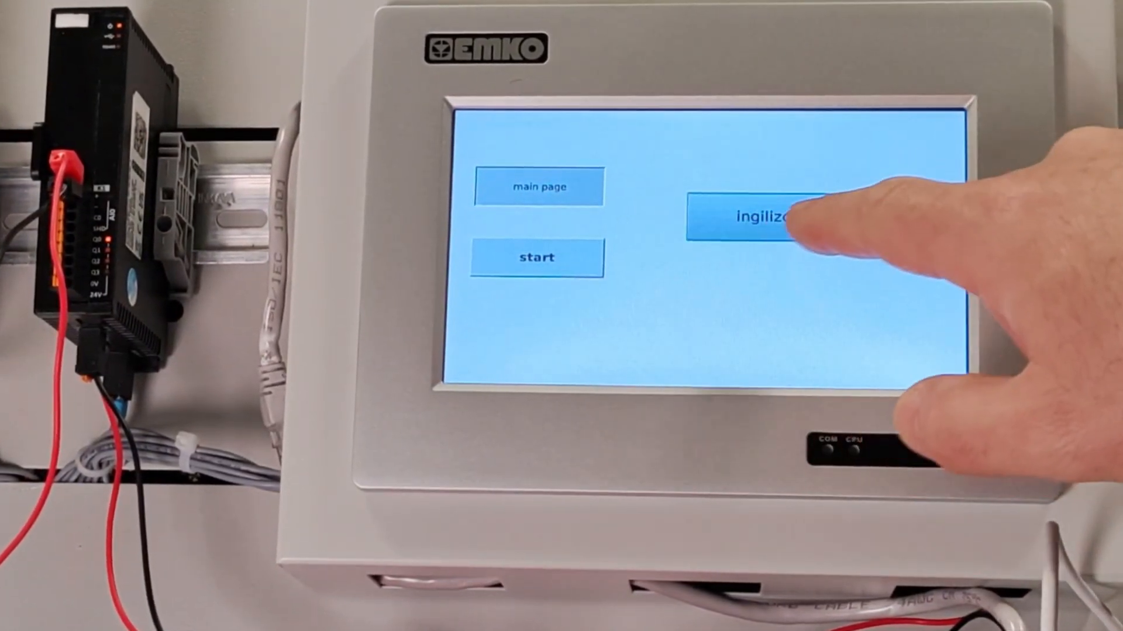
left_click(793, 225)
left_click(830, 261)
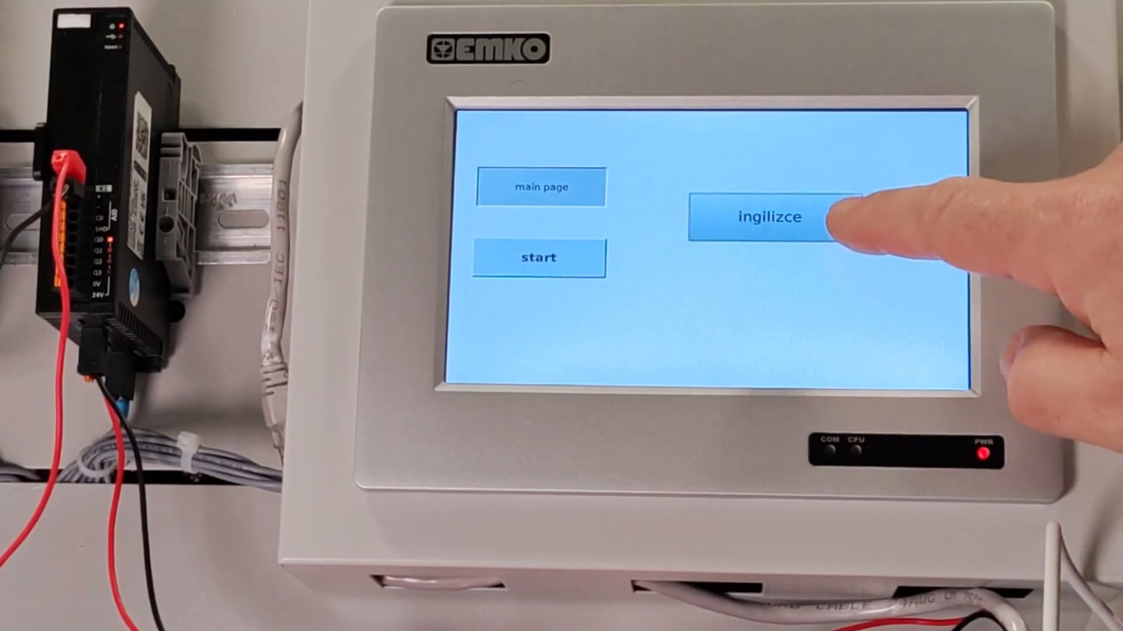
left_click(829, 222)
left_click(839, 272)
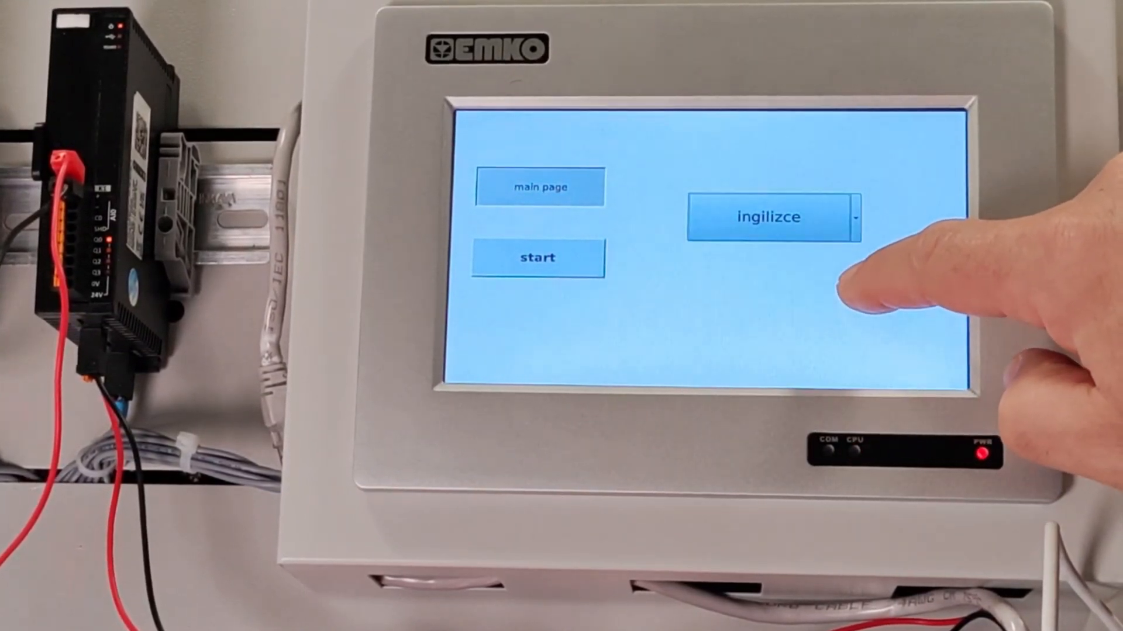
left_click(830, 229)
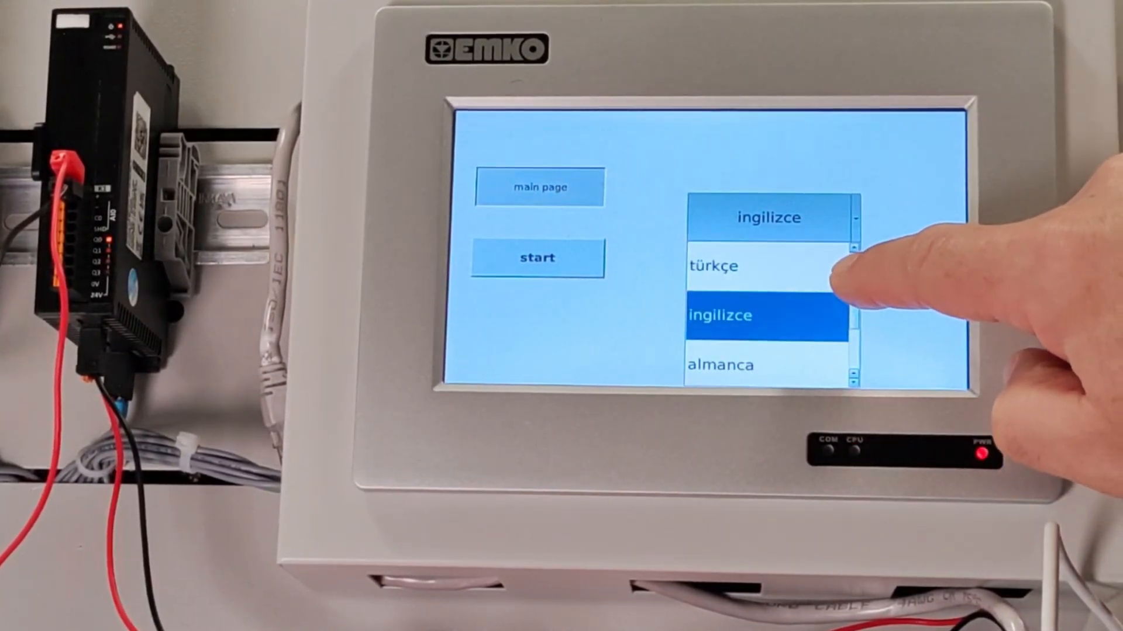
left_click(833, 269)
left_click(801, 220)
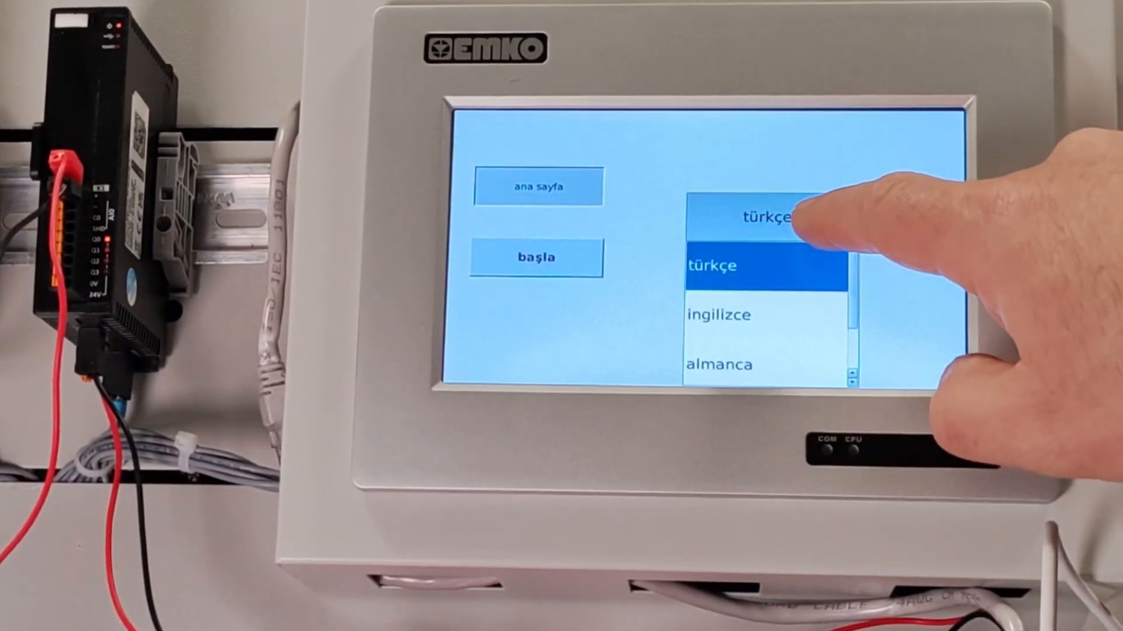
left_click(778, 313)
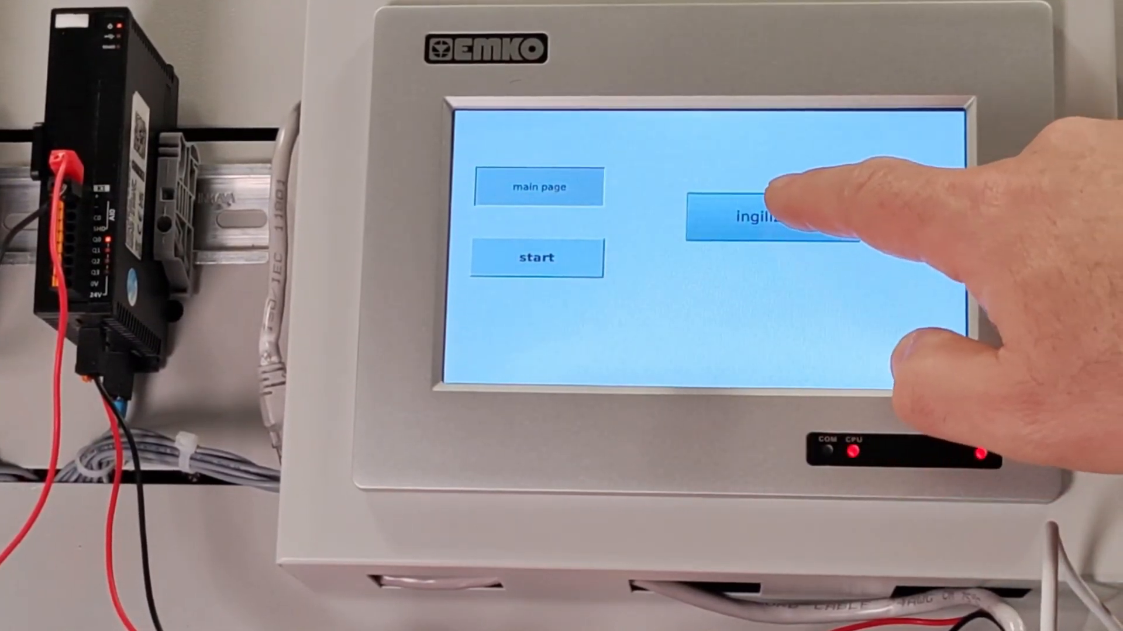
left_click(772, 216)
left_click(754, 363)
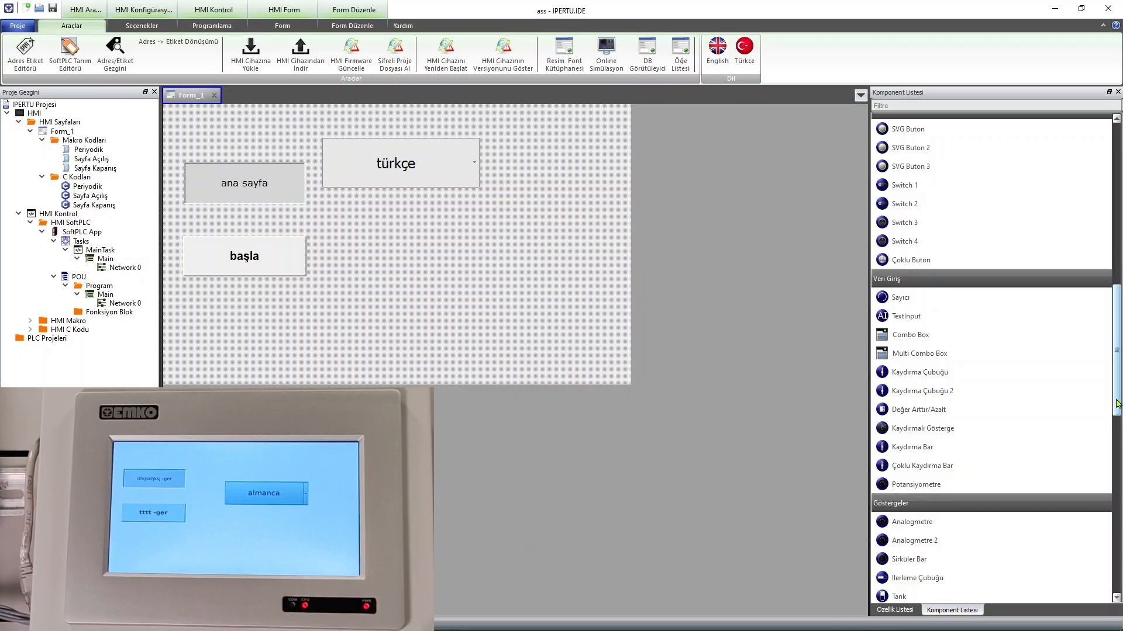
- Place three Sabit Ata buttons in a column below the türkçe combo box and select all three
left_click_drag(1117, 396, 1121, 296)
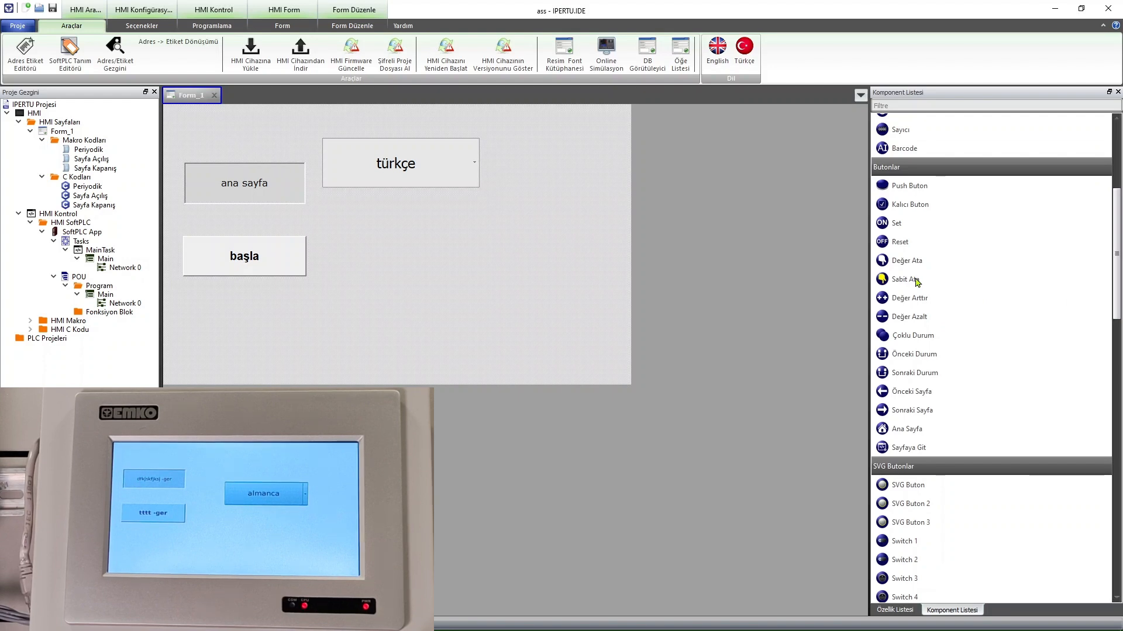
left_click_drag(917, 279, 505, 322)
left_click_drag(582, 196, 532, 347)
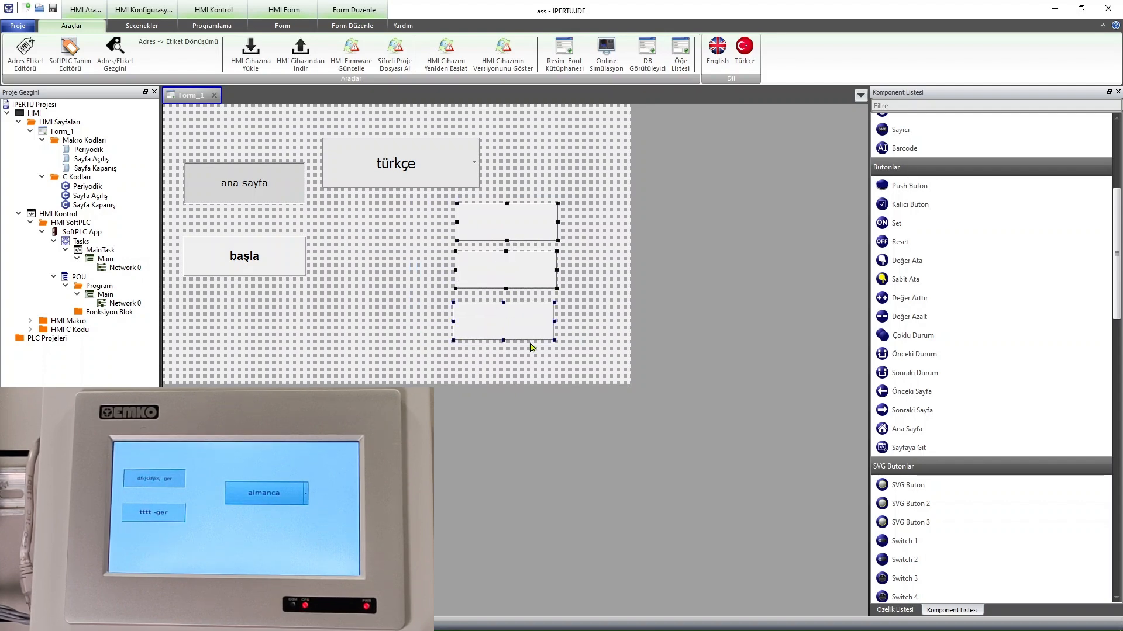
- Try to equalize the widths of the three new buttons and align them by their lower edges
left_click(352, 26)
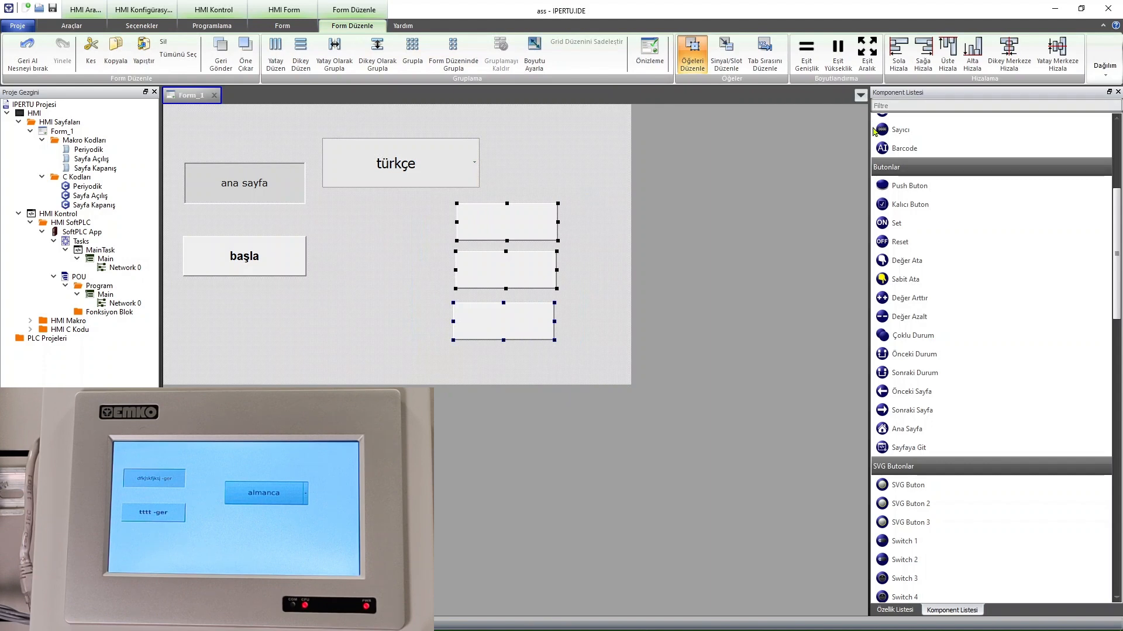
left_click(806, 55)
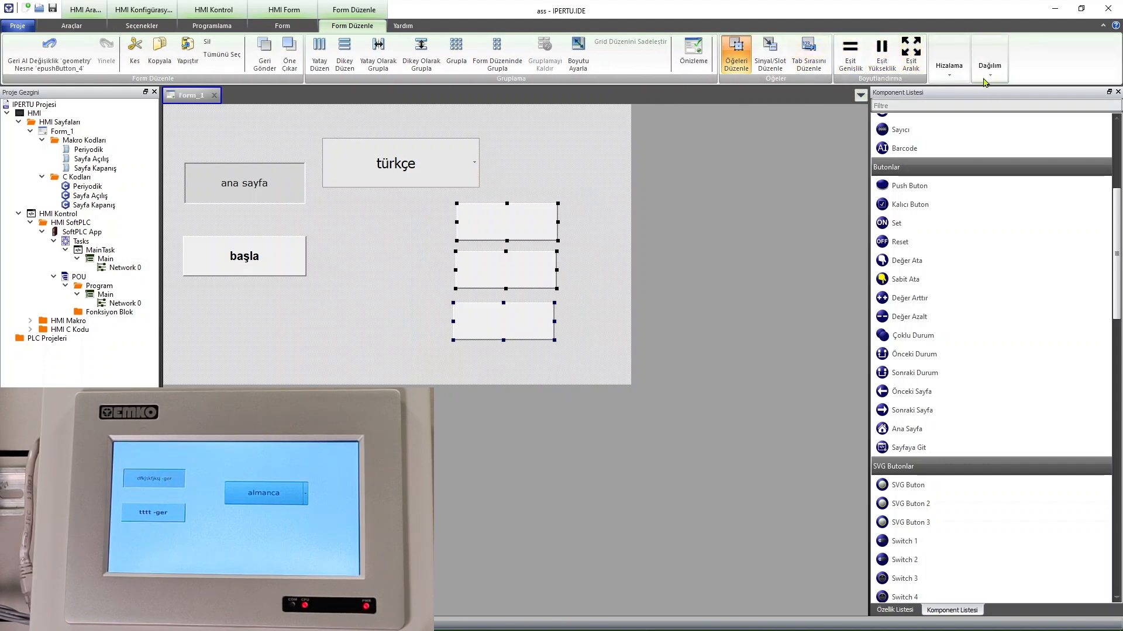
left_click(988, 70)
left_click(949, 67)
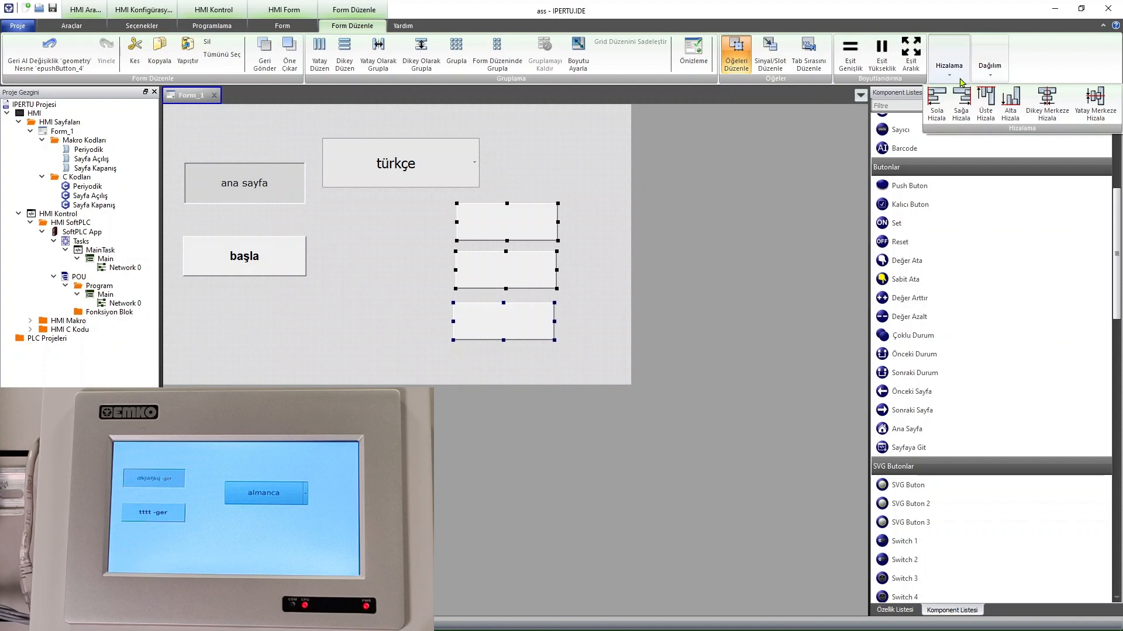
left_click(1010, 107)
left_click(990, 67)
left_click(1015, 104)
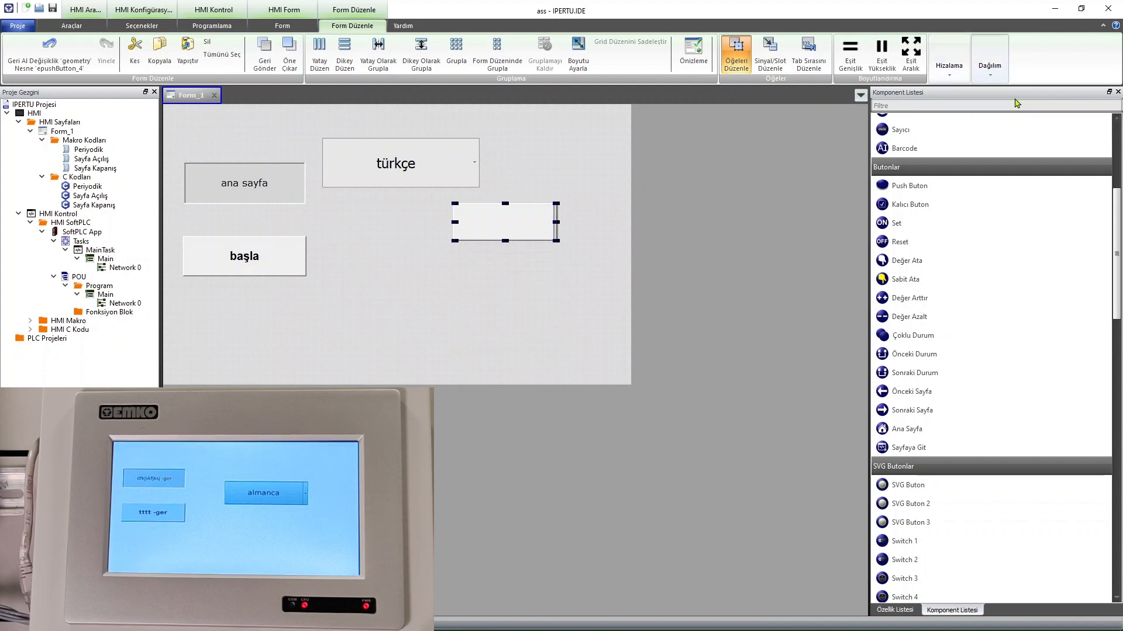
- Arrange the three blank buttons in an evenly spaced column with small gaps between them
left_click_drag(520, 305, 527, 329)
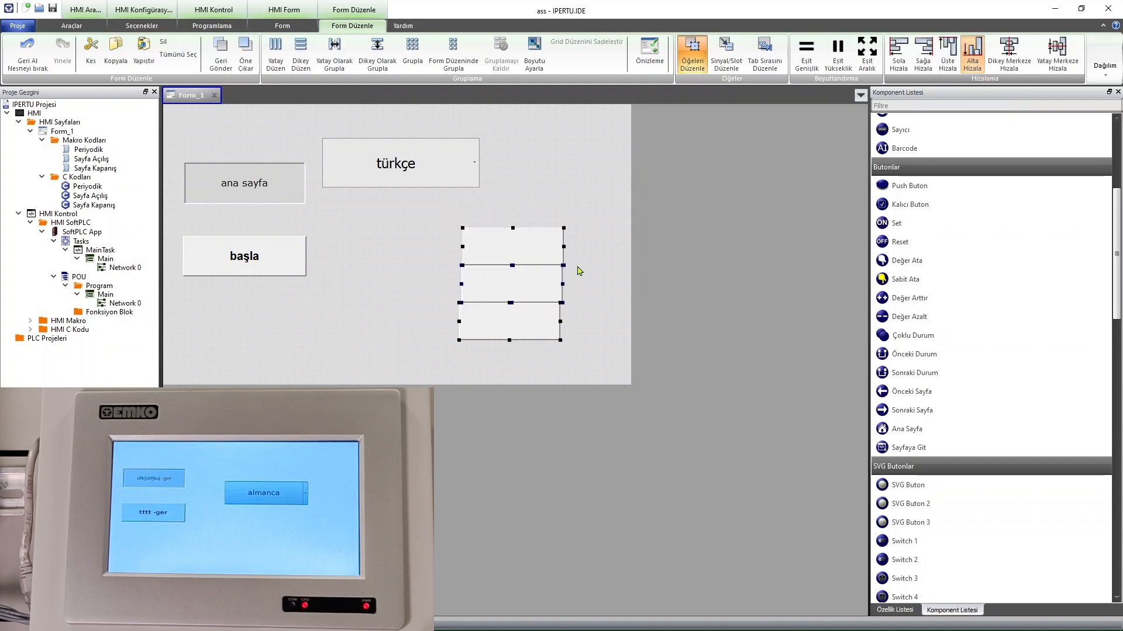
left_click(576, 267)
left_click_drag(539, 249, 538, 240)
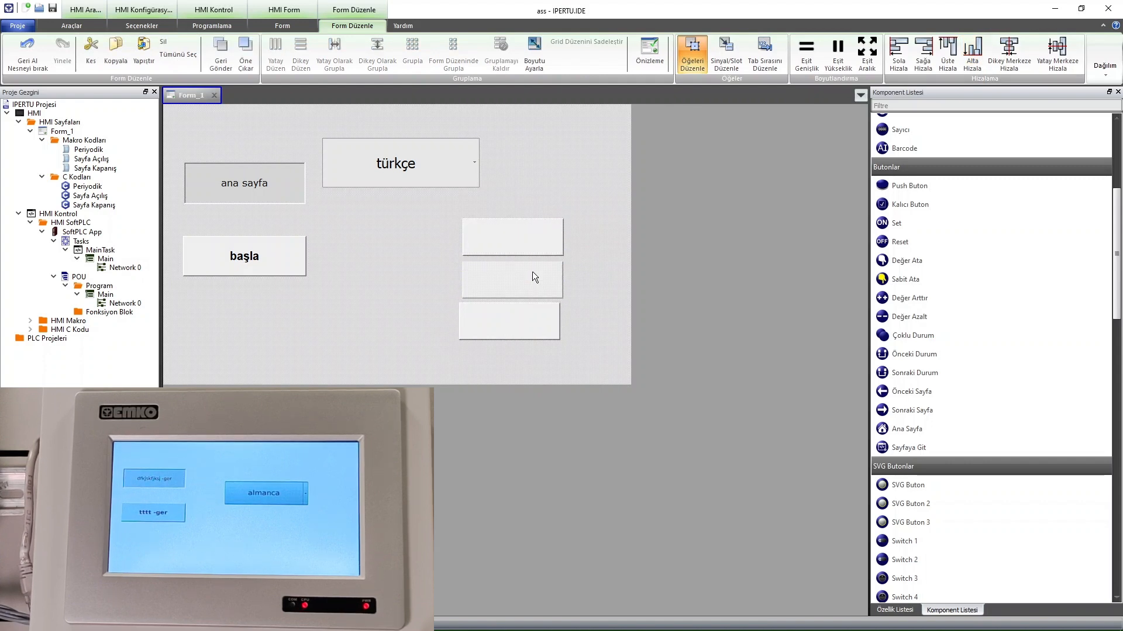
left_click(525, 314)
left_click_drag(525, 314, 524, 317)
- Set the text of the uppermost blank button to Türkçe
left_click(528, 246)
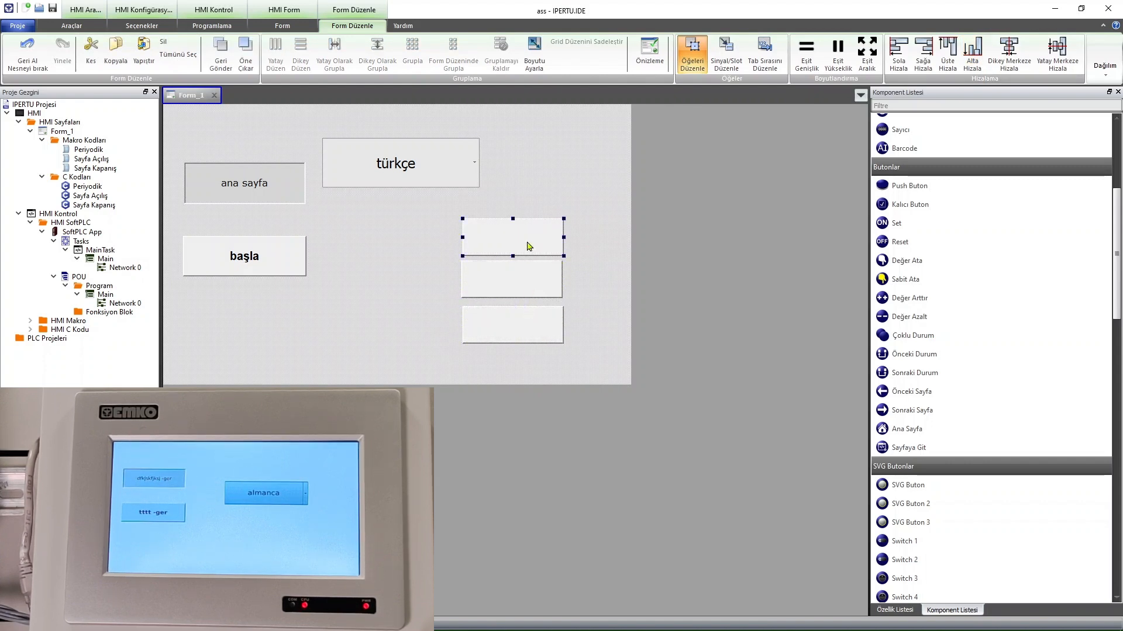
right_click(528, 246)
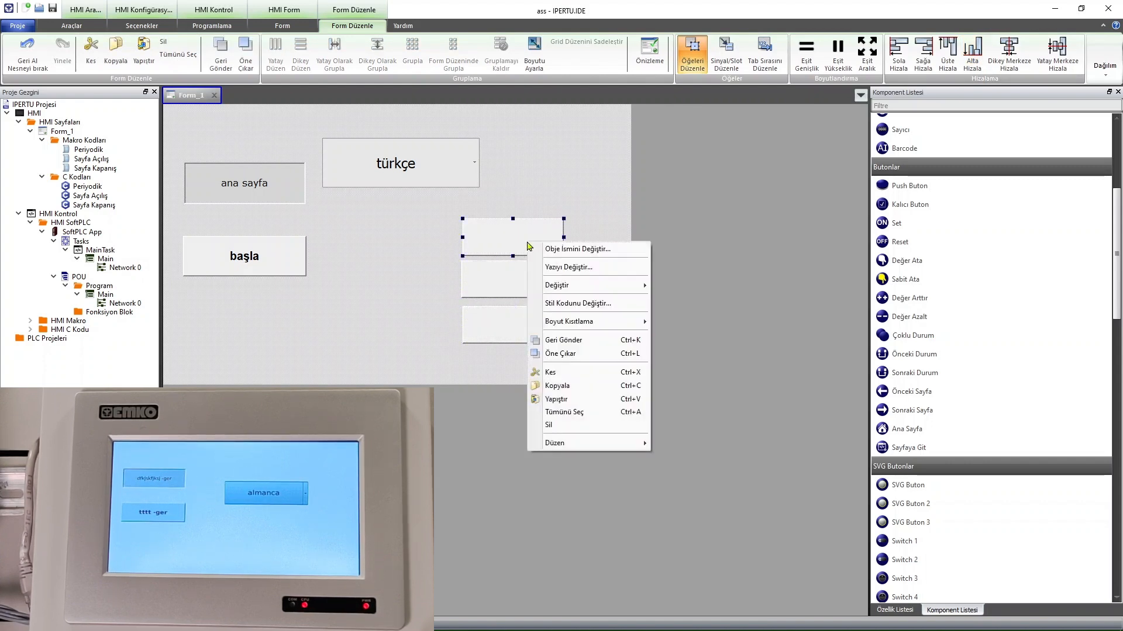
left_click(578, 267)
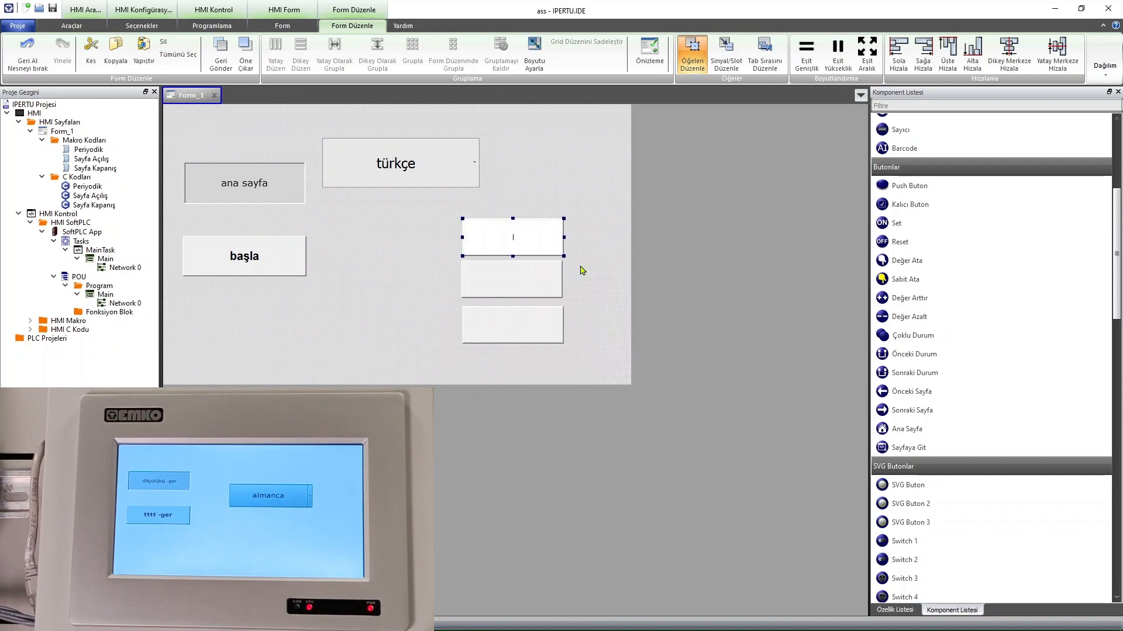
type("Tü")
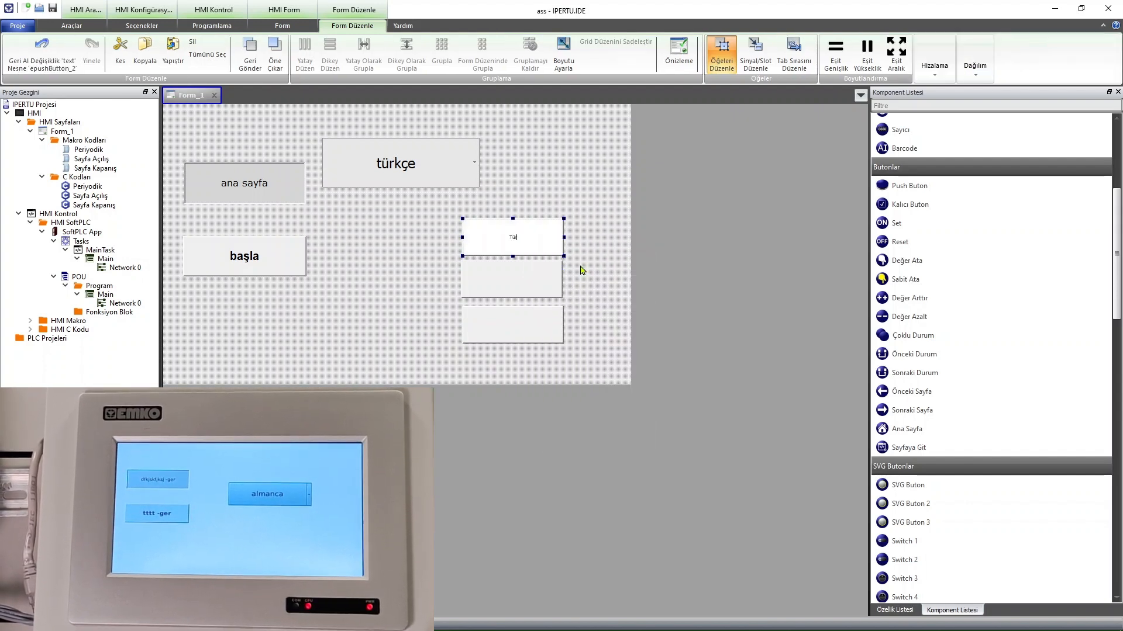
type("rkçe")
- Set the text of the middle blank button to İngilizce
left_click(528, 278)
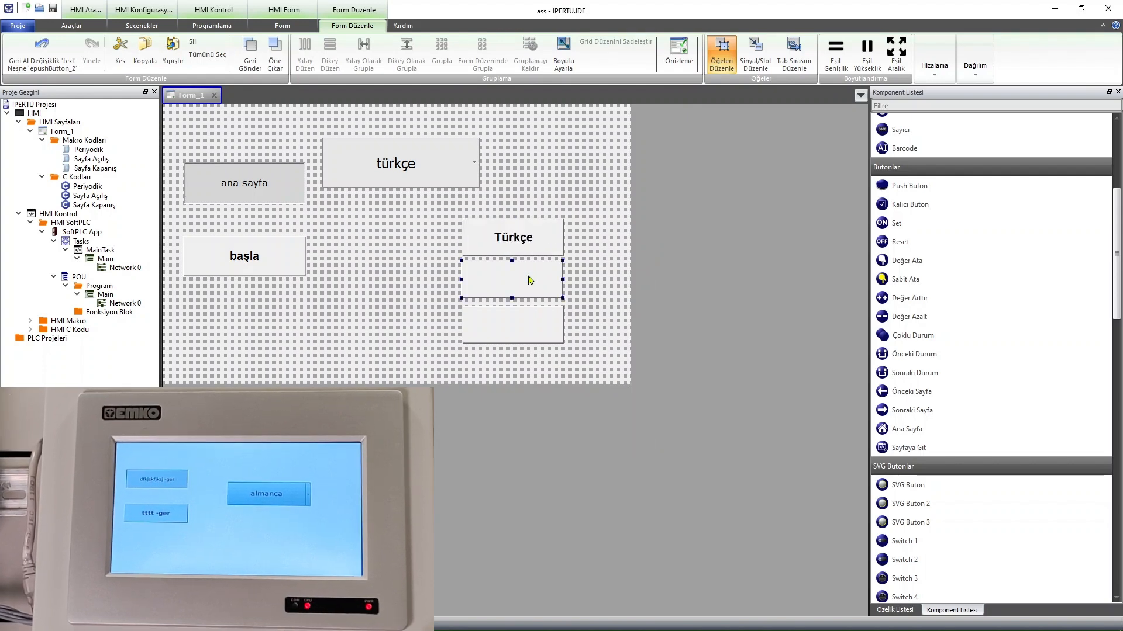
right_click(529, 278)
left_click(586, 302)
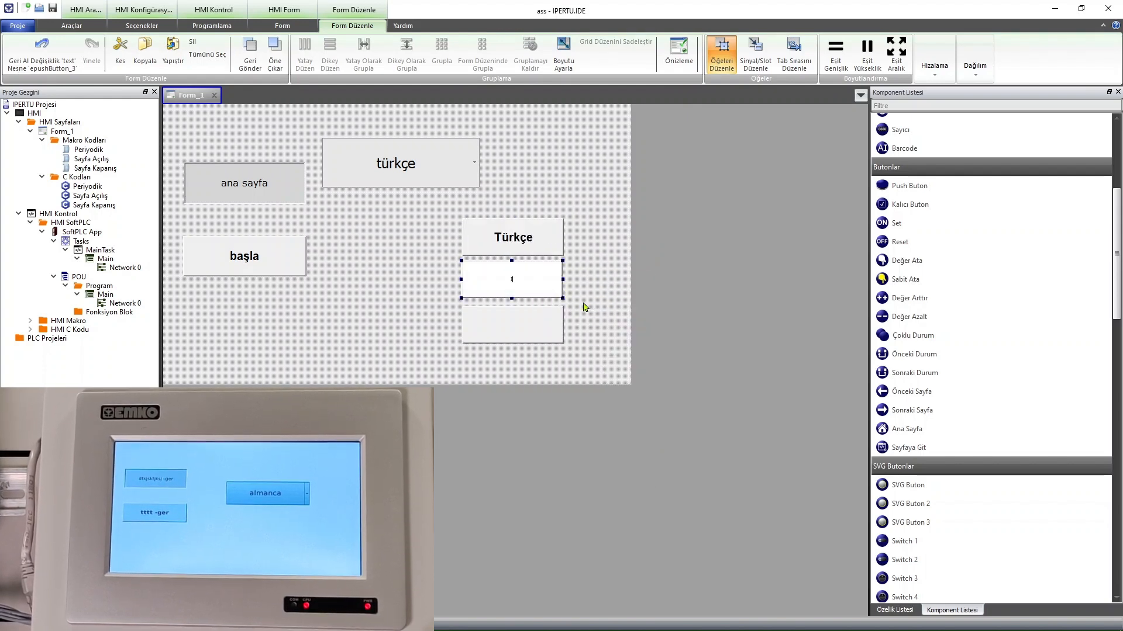
type("Ingilizce")
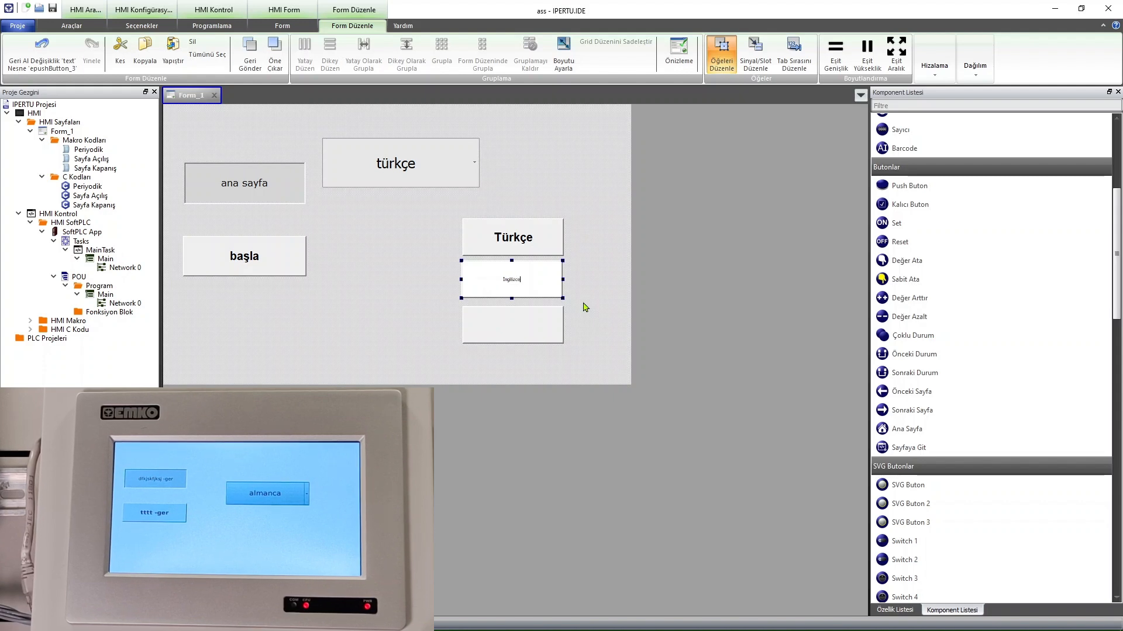
- Set the text of the remaining blank button to Almanca
left_click(529, 320)
right_click(528, 318)
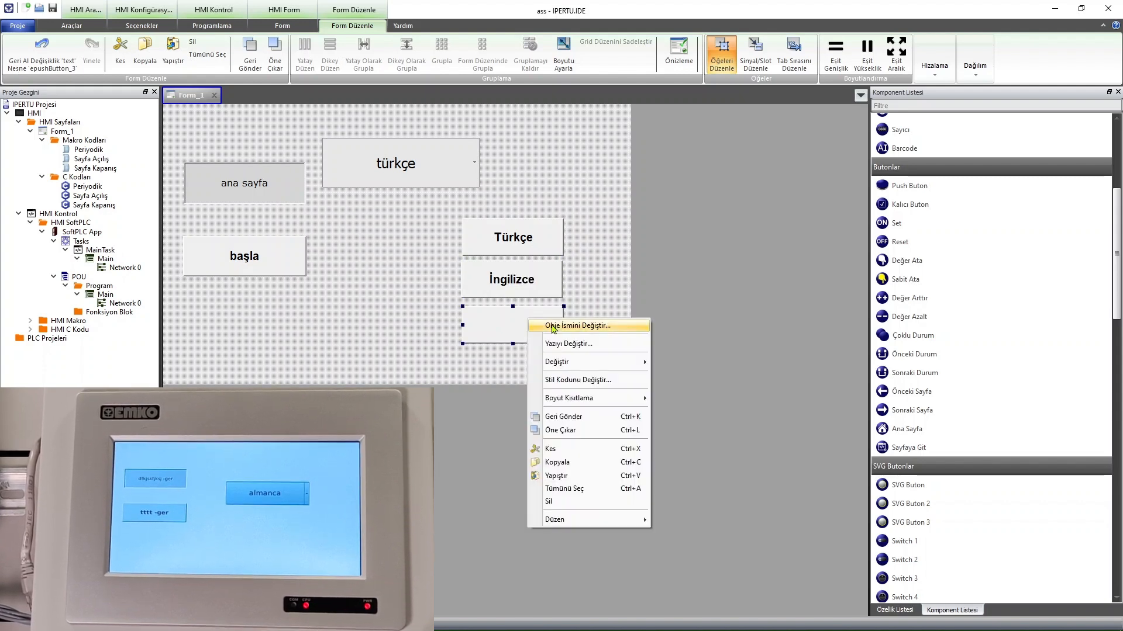
left_click(583, 344)
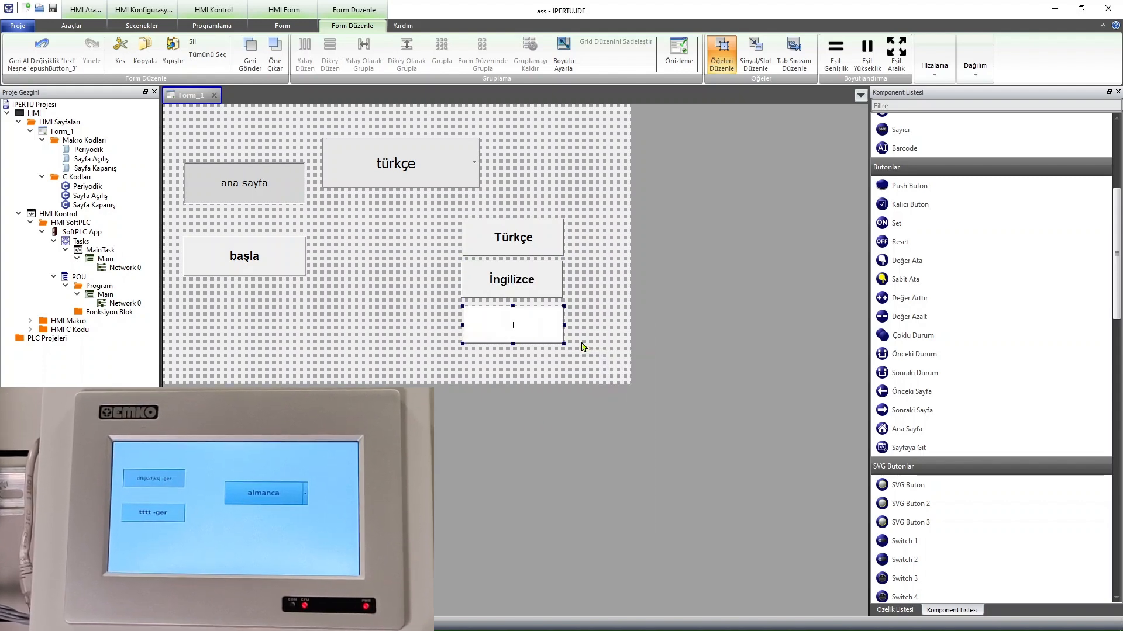
type("A")
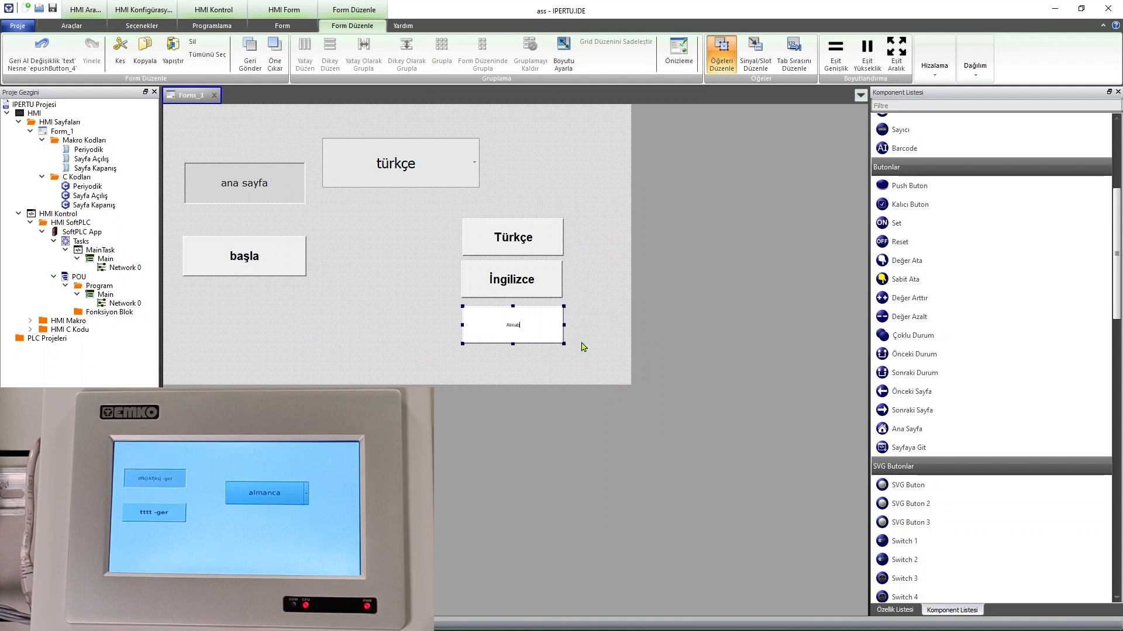
type("lmanca")
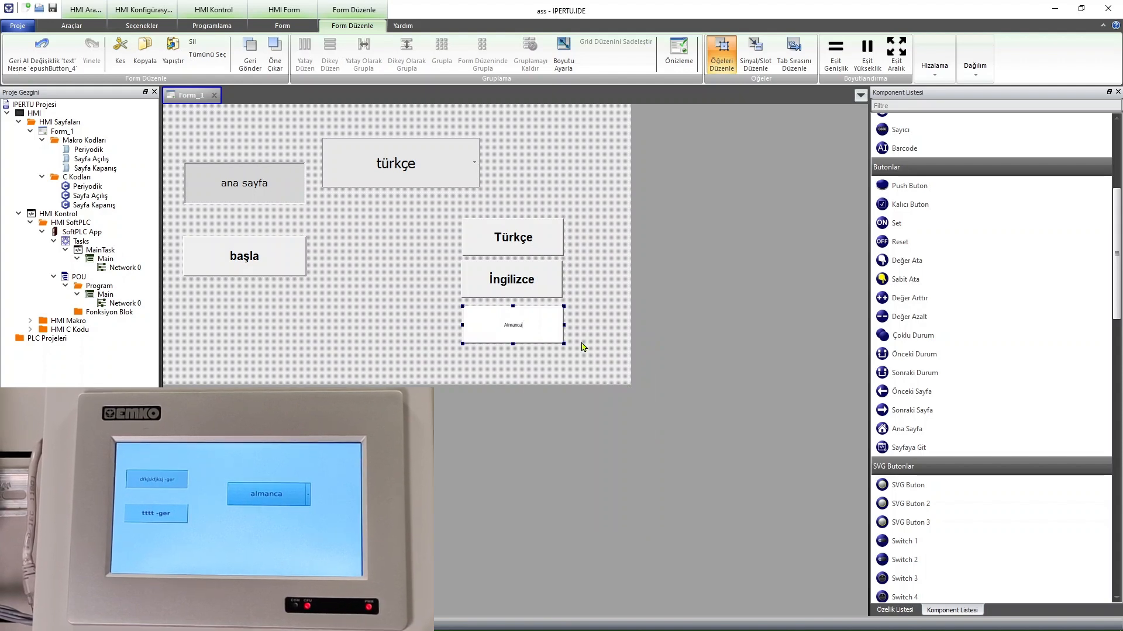
left_click(588, 305)
- Review the form's text entries in the multi-language editor (Çoklu Dil), widening the Varsayılan Metin column, and accept the dialog
left_click(517, 239)
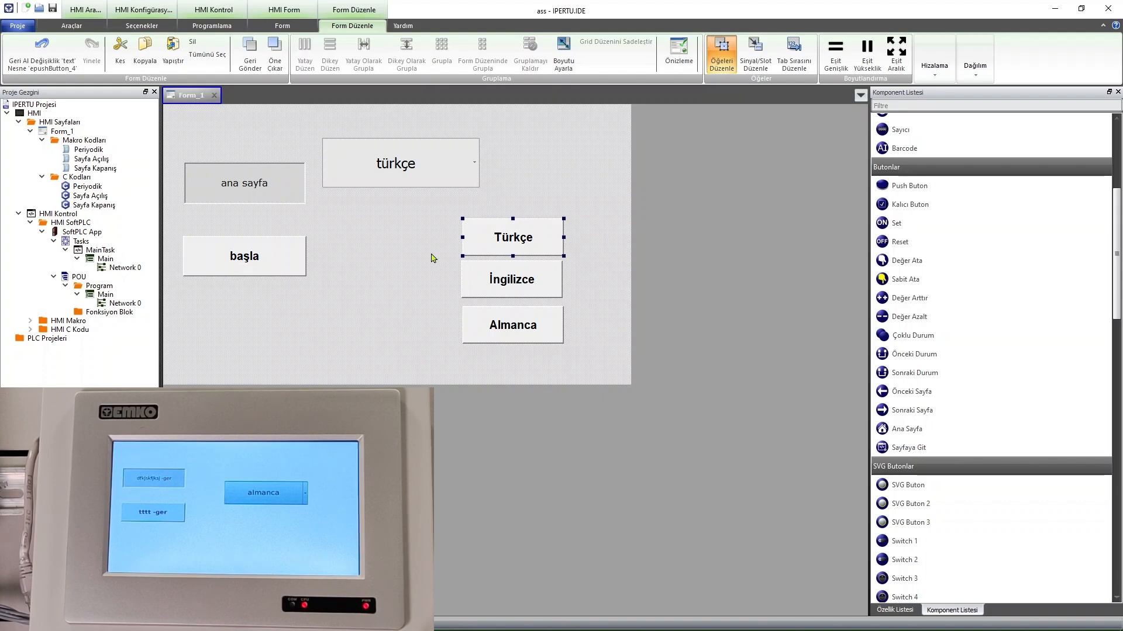
left_click(126, 28)
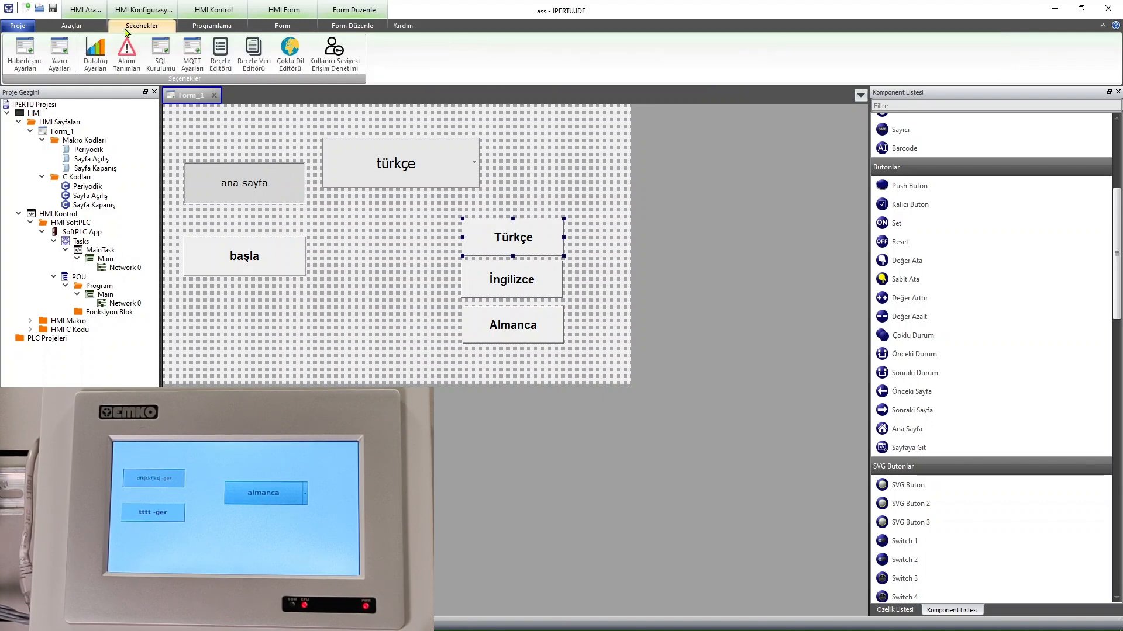
left_click(290, 52)
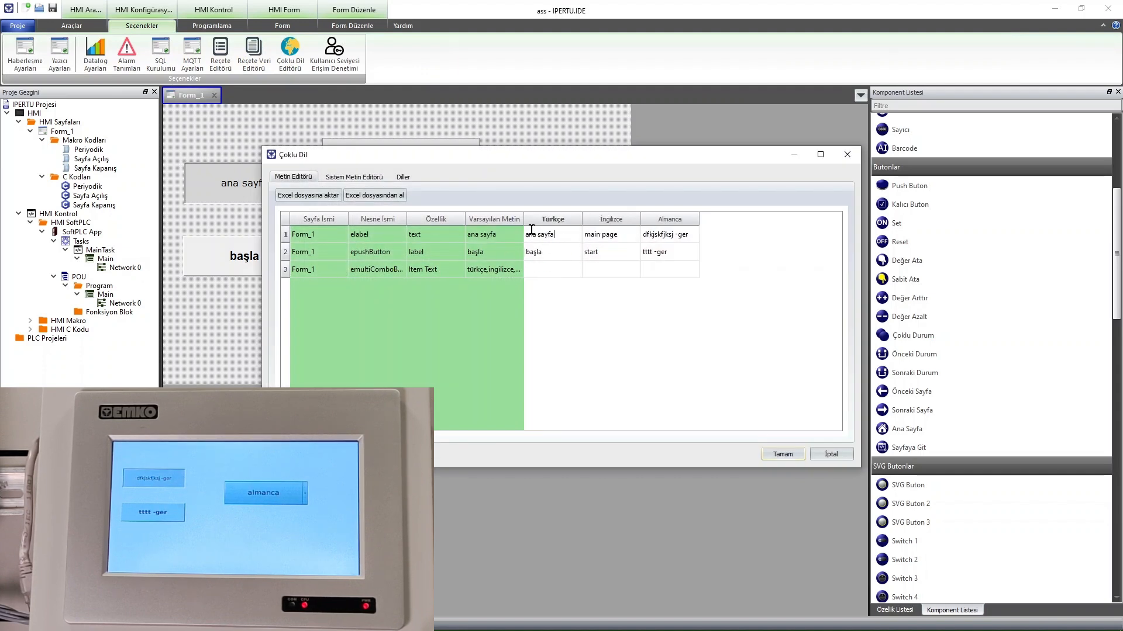
left_click_drag(524, 216, 586, 217)
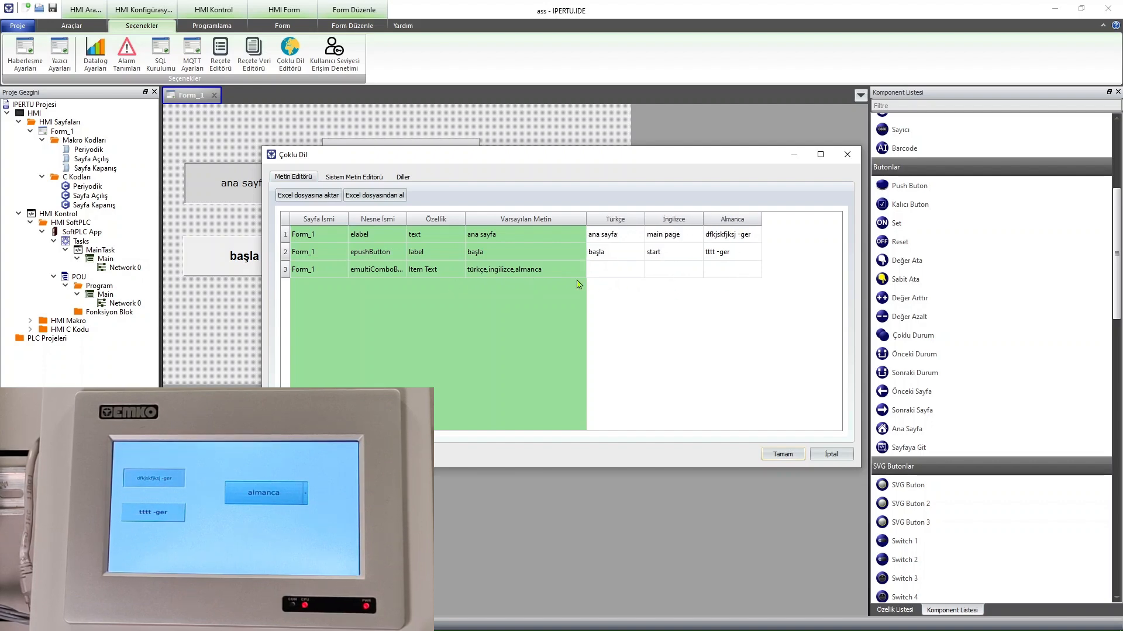
left_click(783, 455)
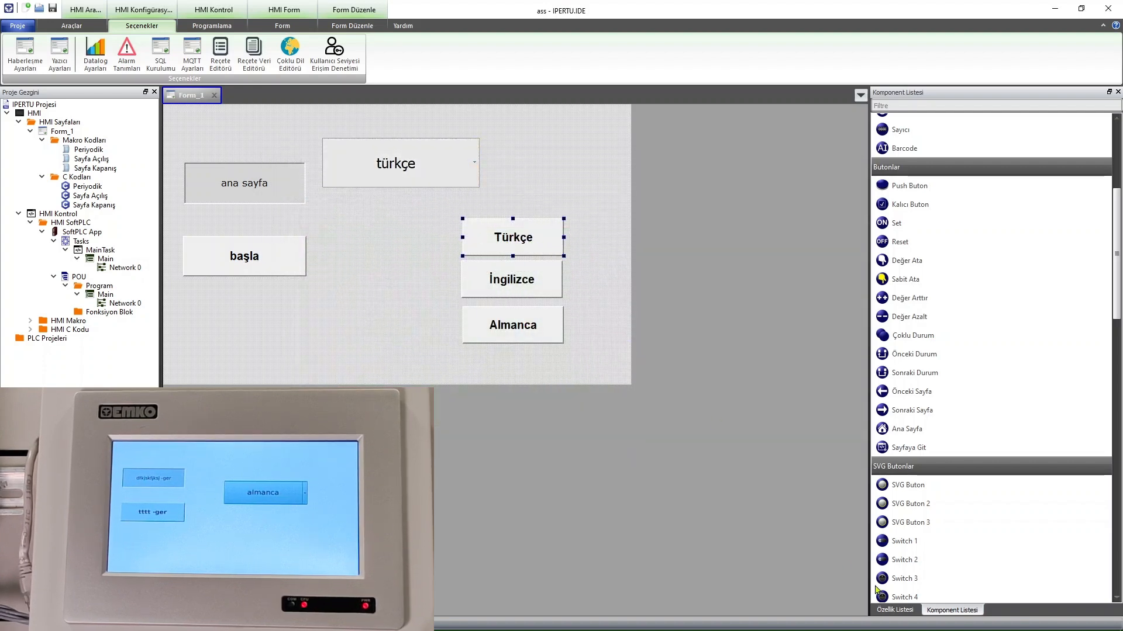
- Set the Türkçe button's write address (Yazma Adresi) to the dil tag
left_click(895, 609)
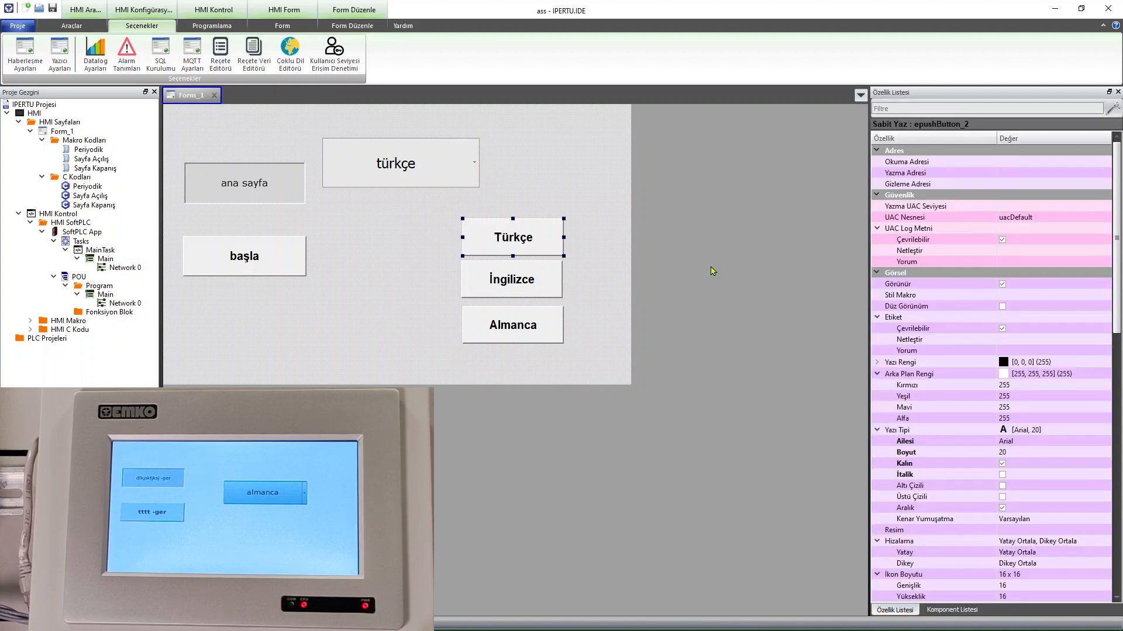
left_click(1025, 173)
left_click(1032, 184)
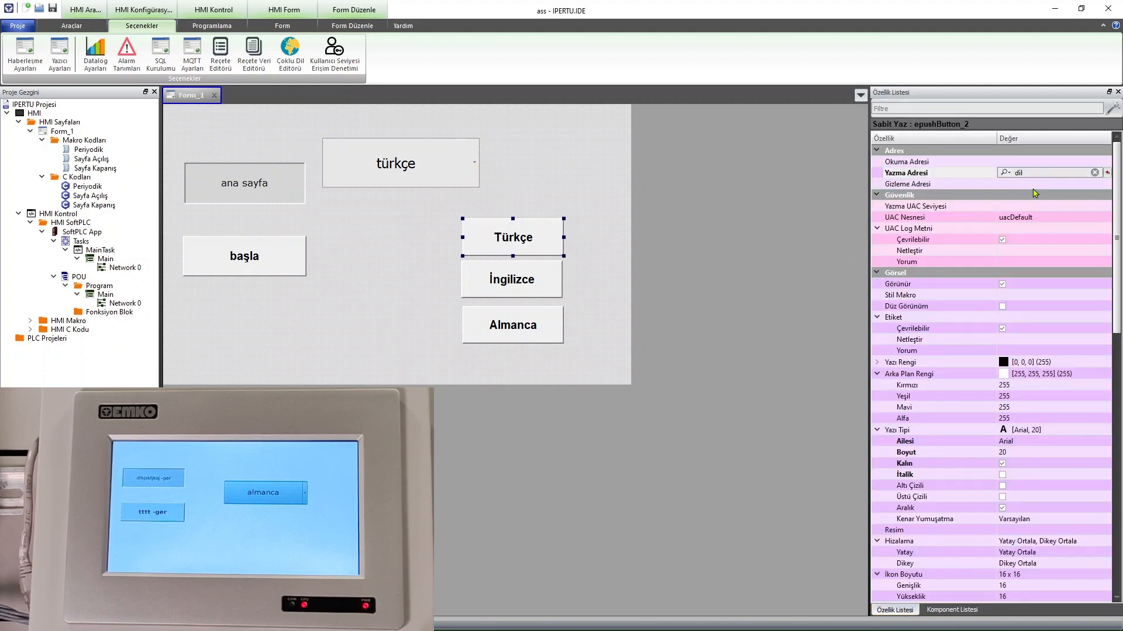
- Check the Türkçe button's fixed value (Sabit Değer) and set the İngilizce button's fixed value to 2
left_click_drag(1120, 313, 1121, 490)
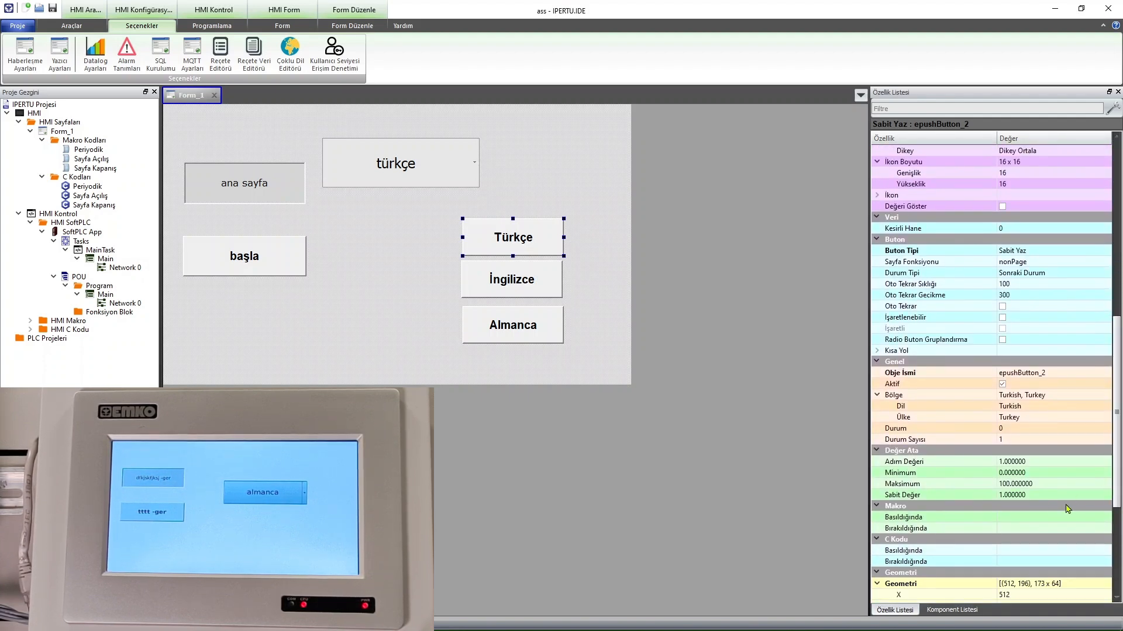
left_click(1032, 494)
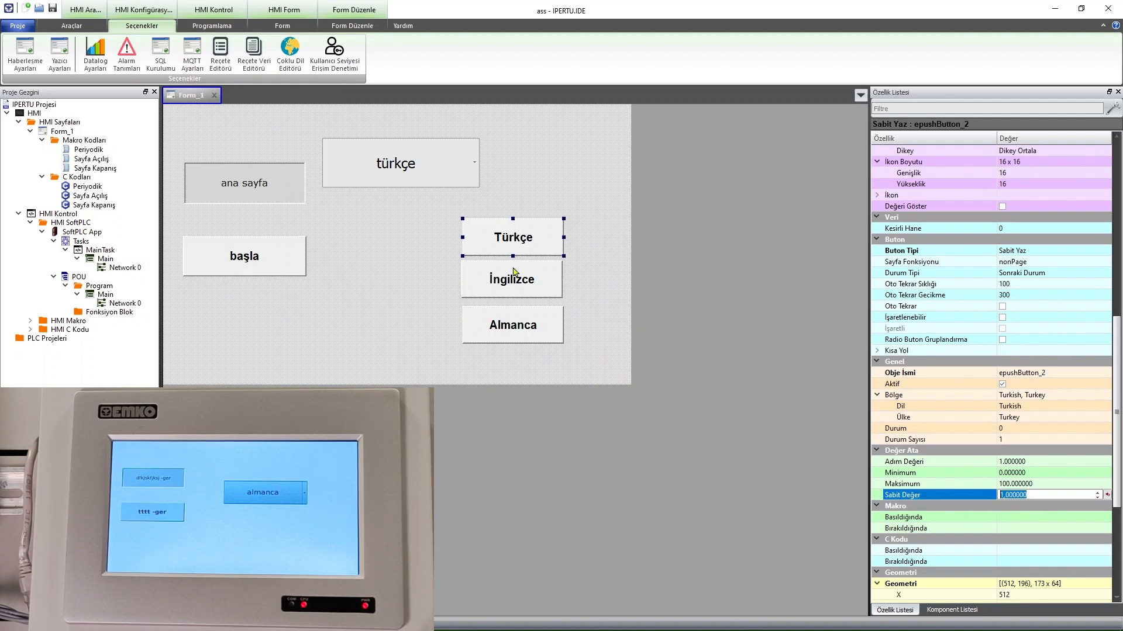
left_click(533, 282)
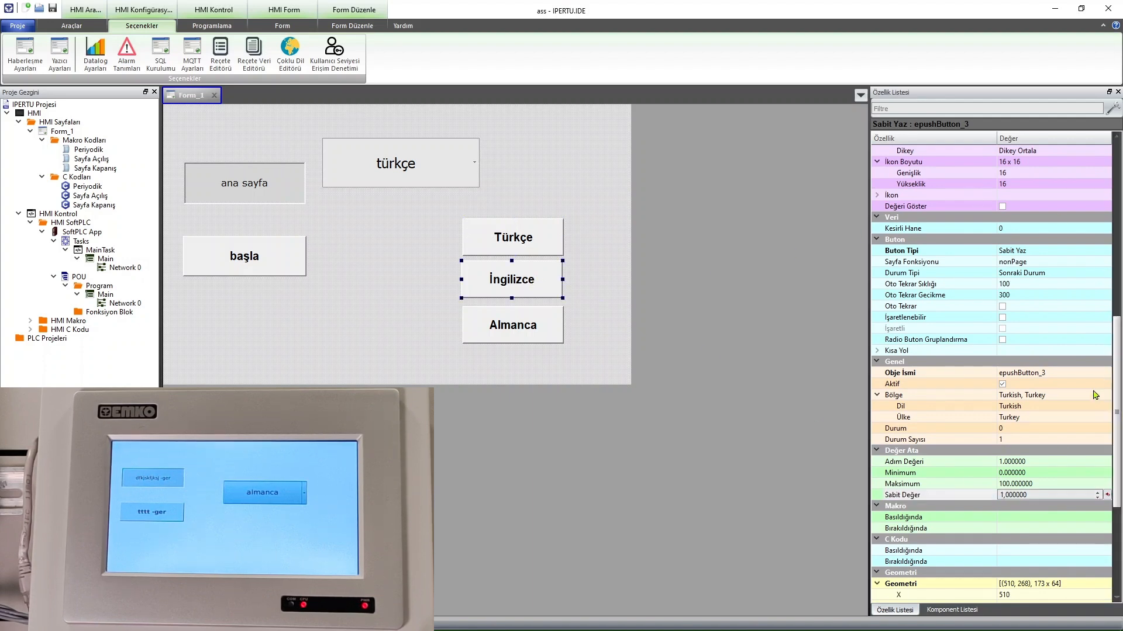
left_click_drag(1028, 497, 1003, 500)
type("2")
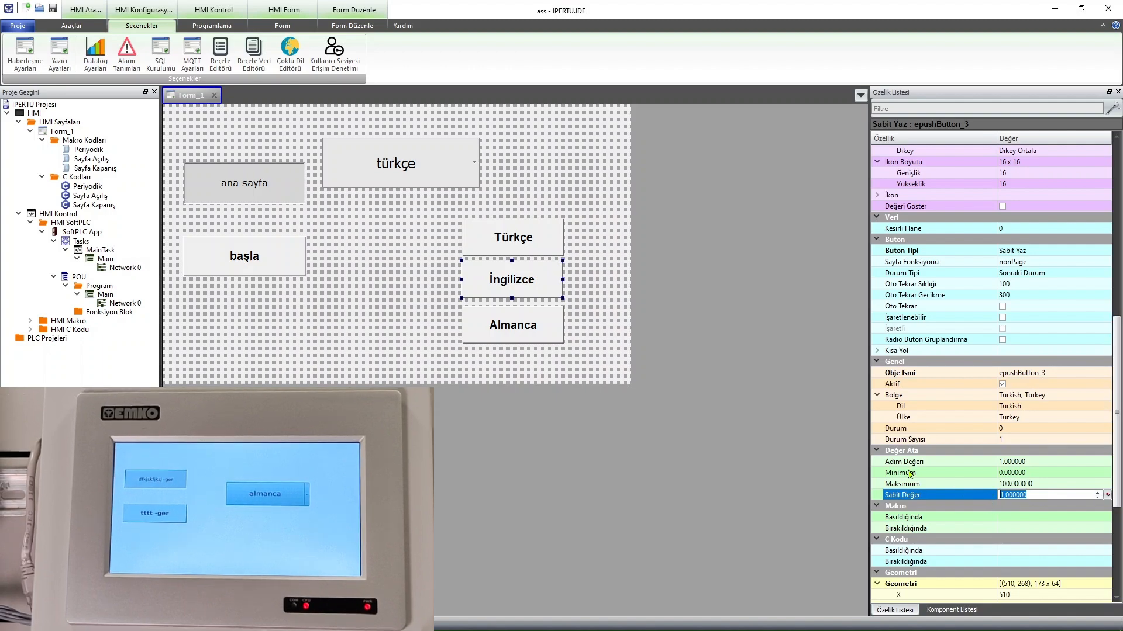
key("Return")
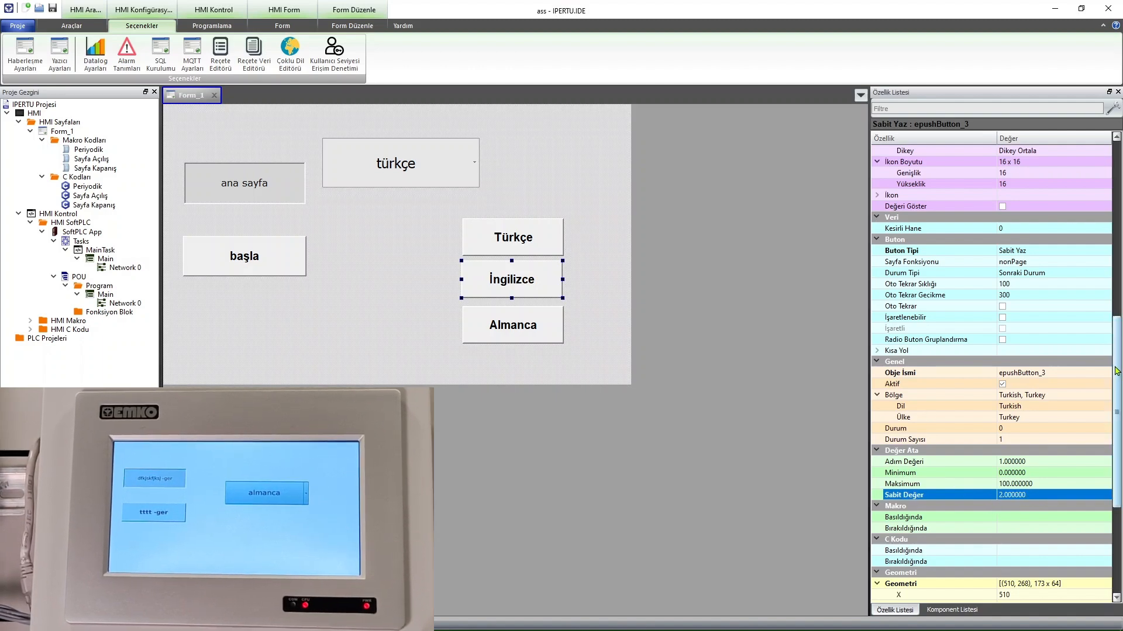
- Set the İngilizce button's write address (Yazma Adresi) to the dil tag
scroll(1093, 188, "up", 12)
left_click(1041, 172)
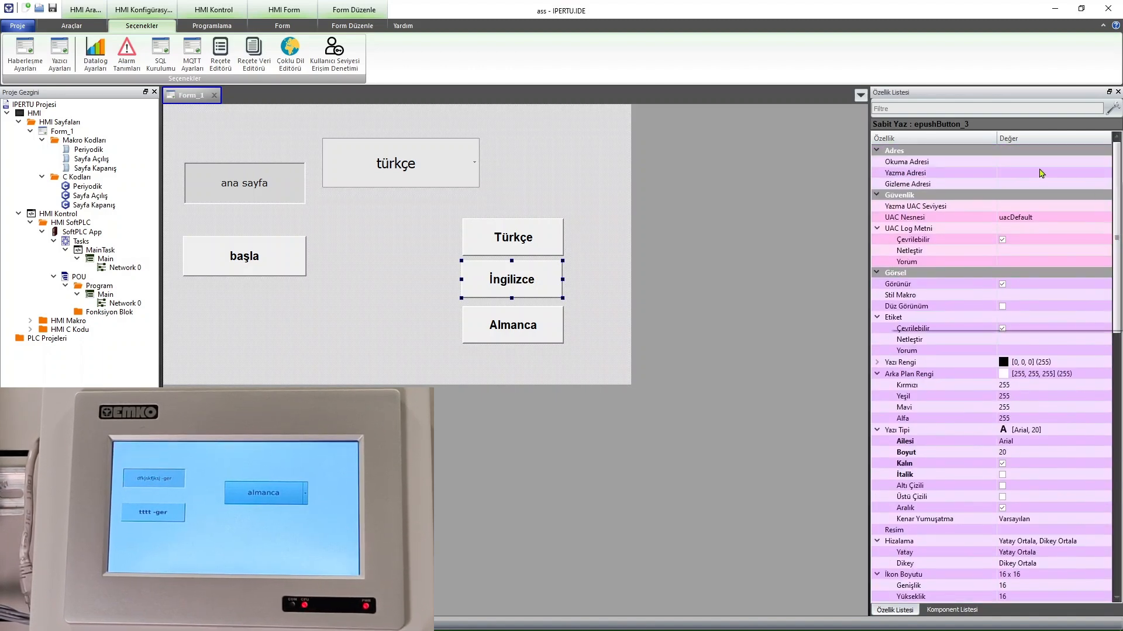
left_click(1024, 187)
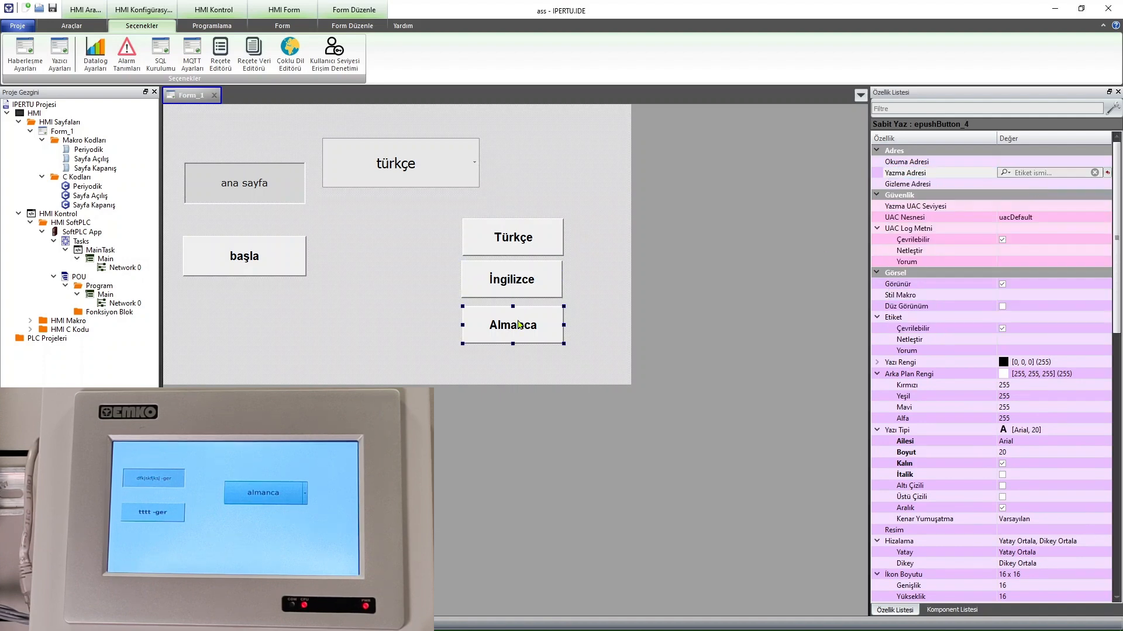
- Set the Almanca button's write address (Yazma Adresi) to the dil tag and its fixed value (Sabit Değer) to 3
left_click(1040, 173)
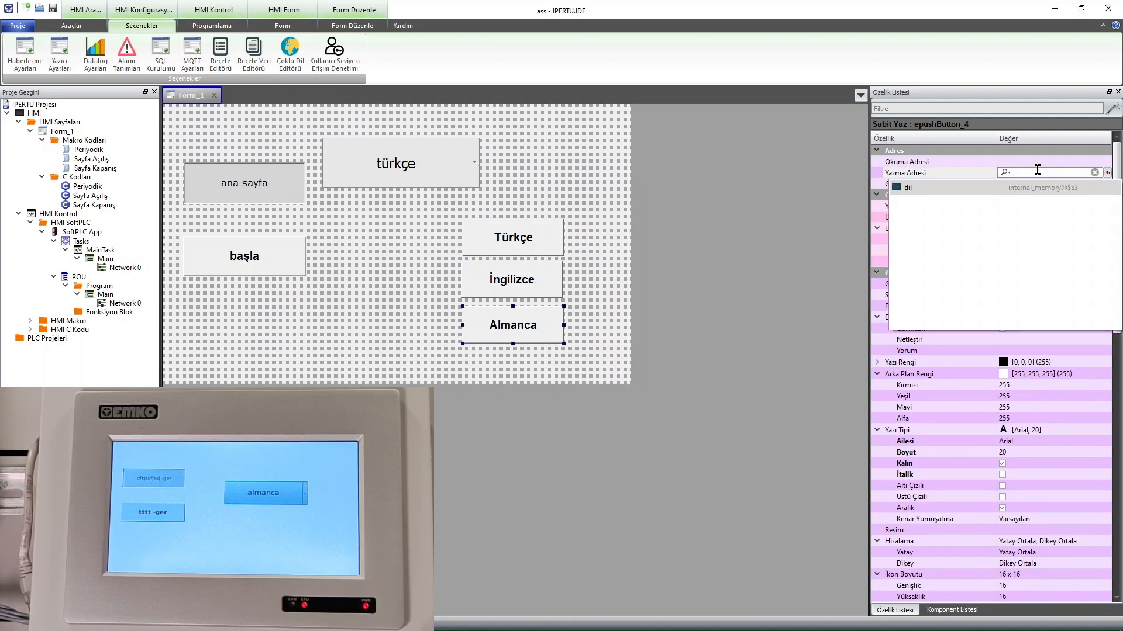
left_click(1013, 192)
left_click_drag(1118, 255, 1119, 413)
left_click(1027, 483)
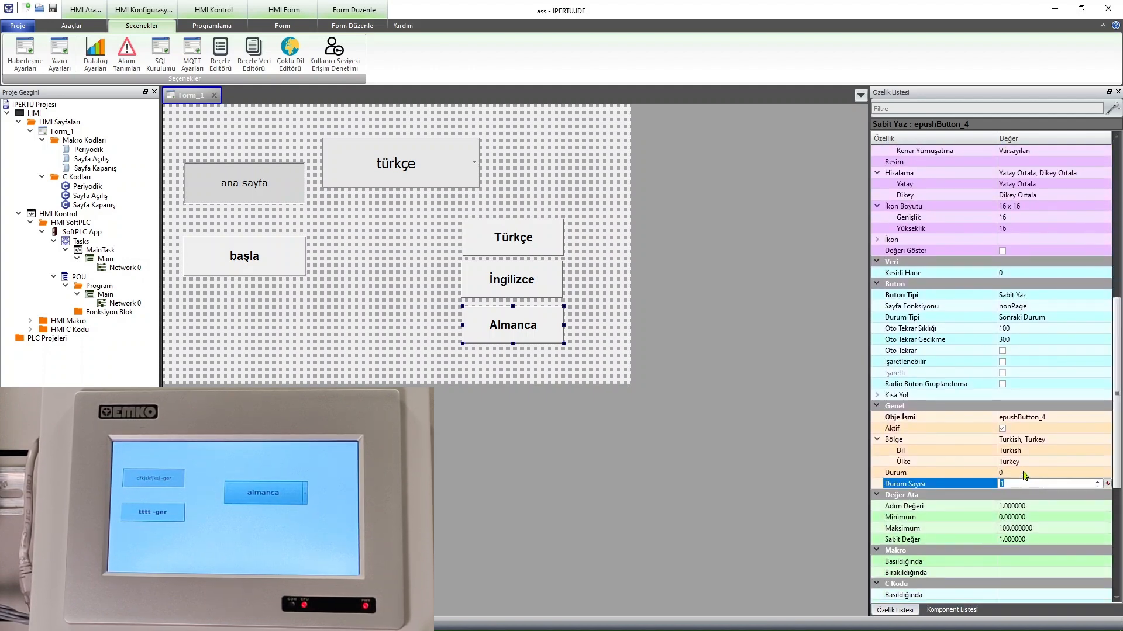
left_click(1027, 539)
type("3")
key("Return")
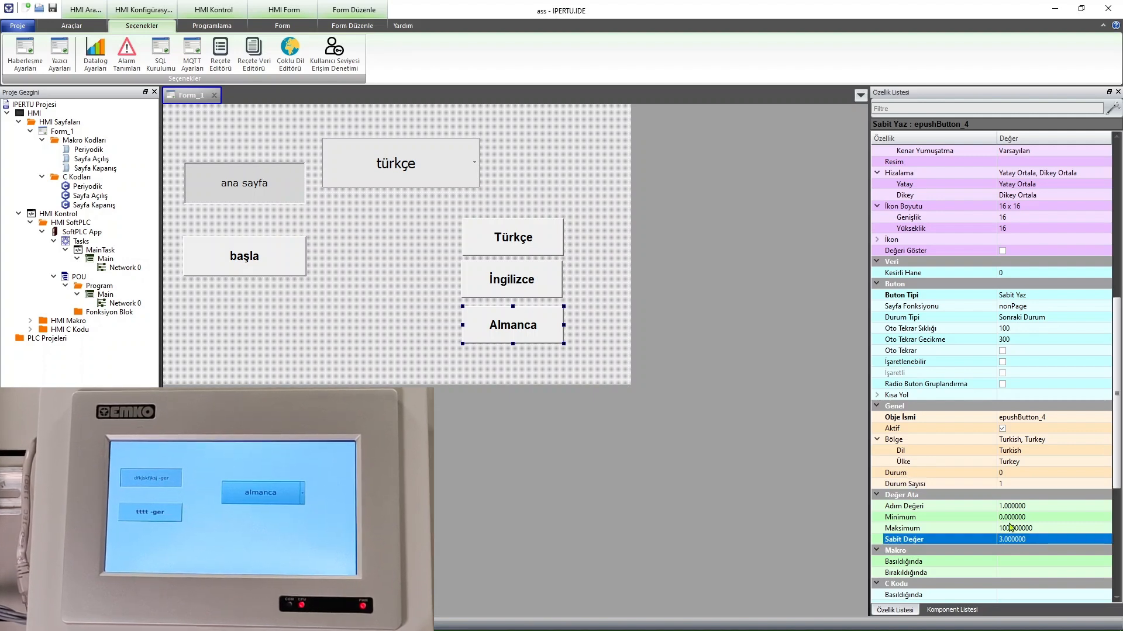
left_click(533, 261)
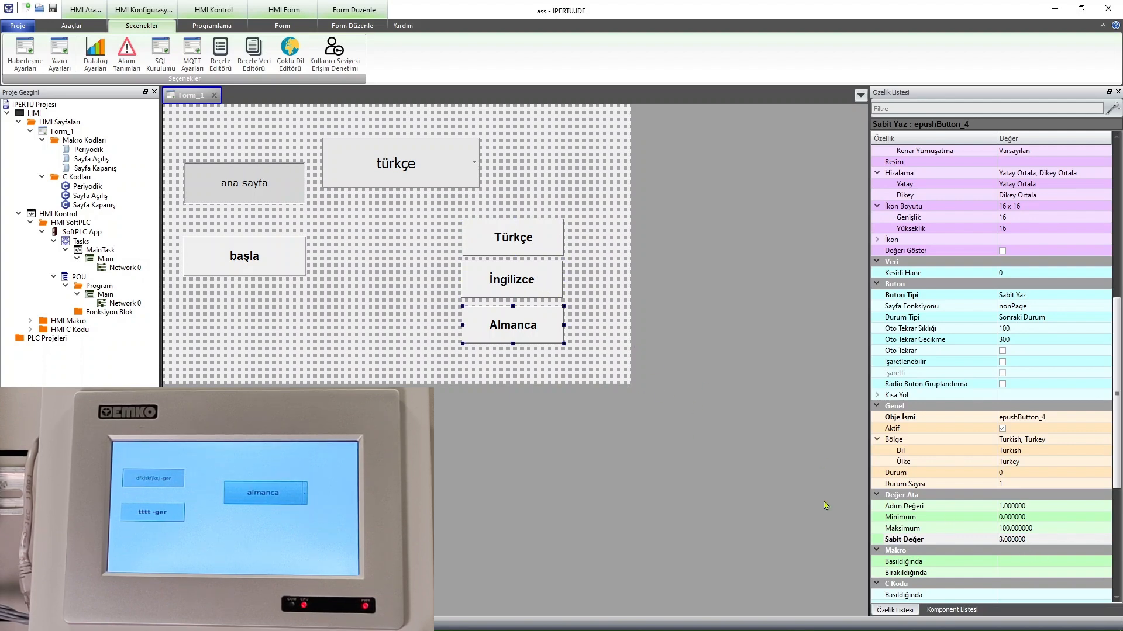
scroll(1080, 238, "up", 10)
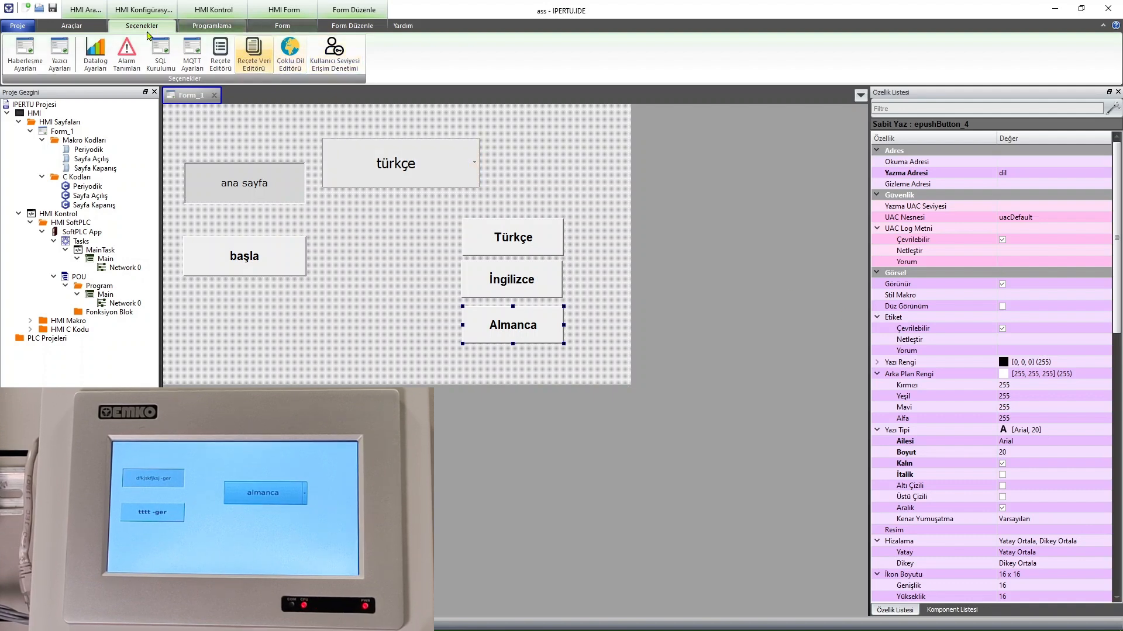
- Open the multi-language editor (Çoklu Dil) and widen the Varsayılan Metin column to show the combo box's full text
left_click(91, 30)
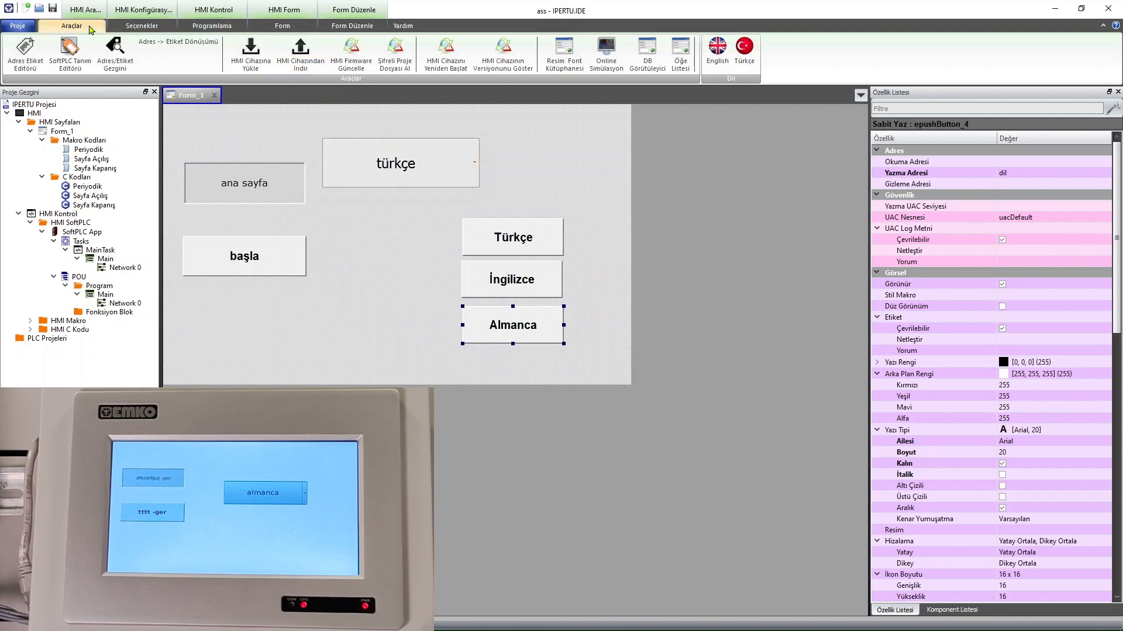
left_click(142, 26)
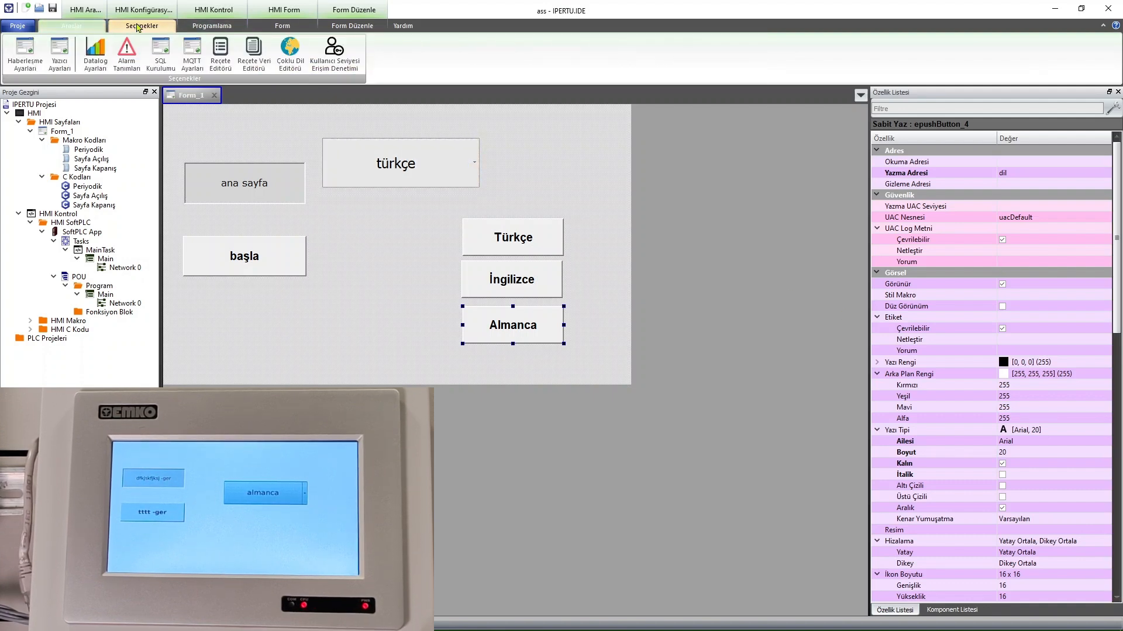
left_click(295, 68)
double_click(566, 270)
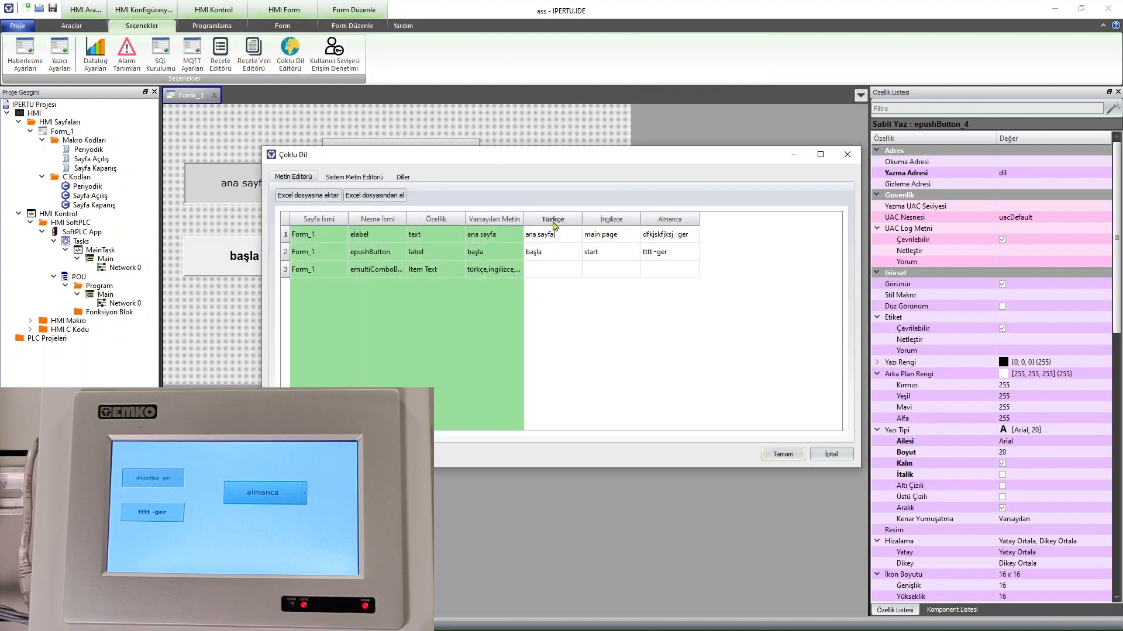
left_click(597, 252)
left_click(560, 254)
left_click(535, 233)
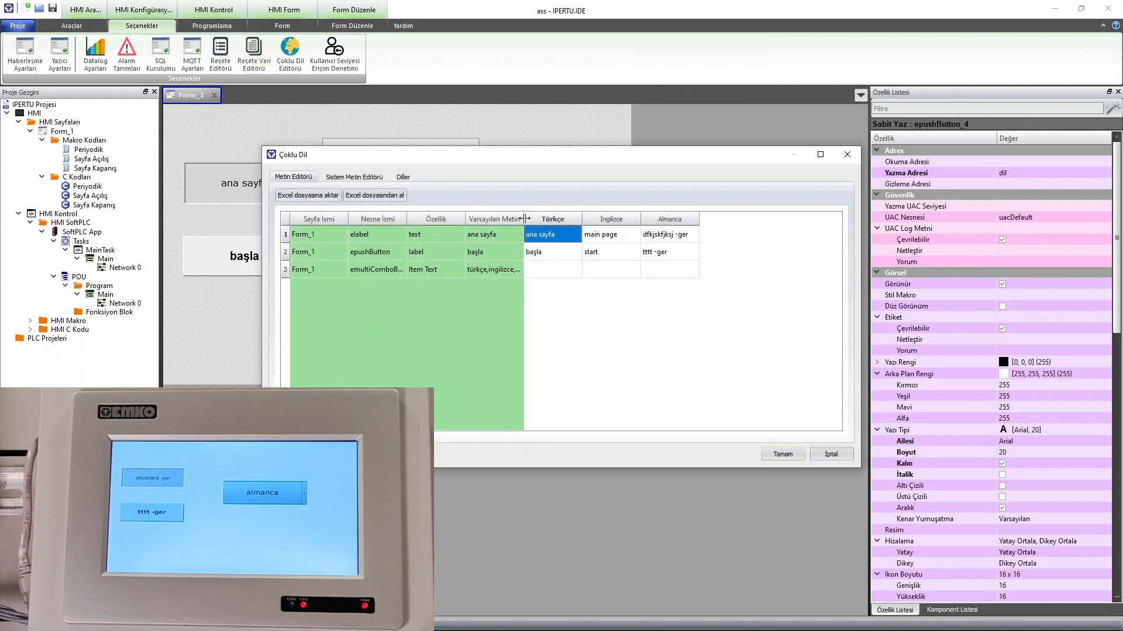
left_click_drag(524, 218, 592, 219)
- Copy the multi combo box's default item text türkçe,ingilizce,almanca into its Türkçe translation cell
double_click(554, 269)
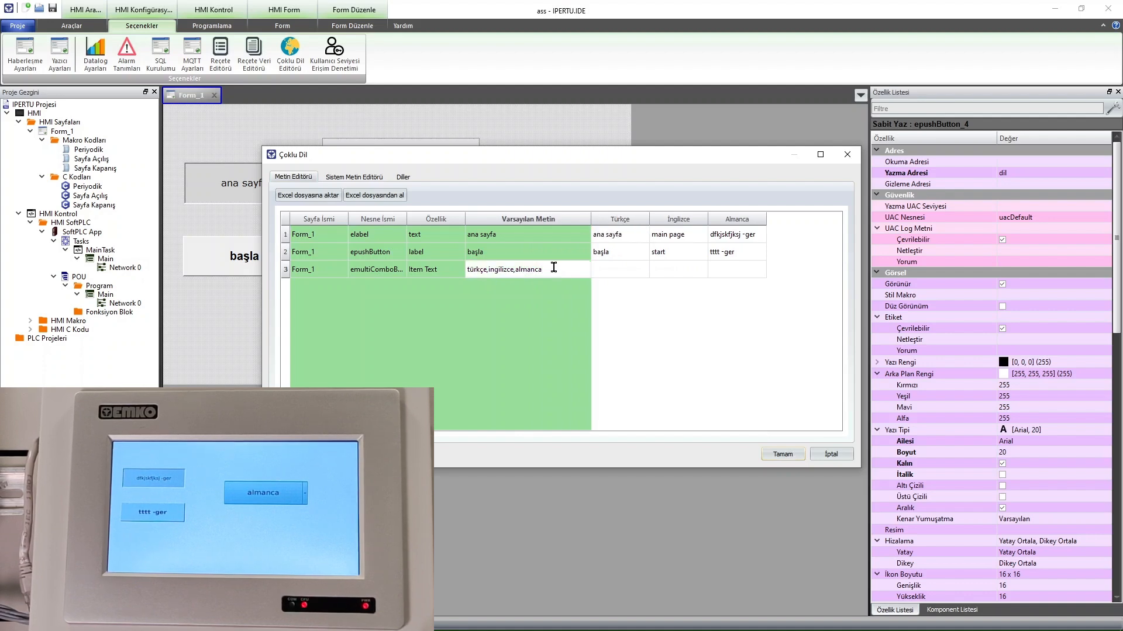
left_click_drag(554, 267, 447, 271)
key("ctrl+c")
left_click(624, 267)
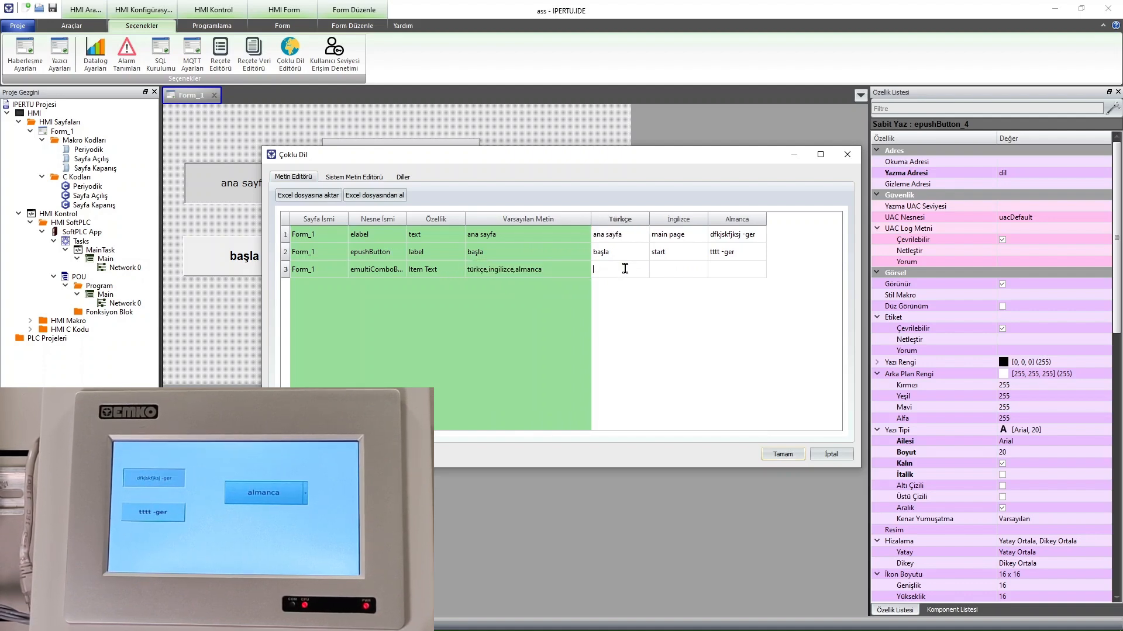
key("ctrl+v")
- Widen the multi-language dialog and its Türkçe and İngilizce columns
left_click(691, 276)
key("Tab")
key("Tab")
left_click_drag(260, 287, 37, 287)
left_click(427, 229)
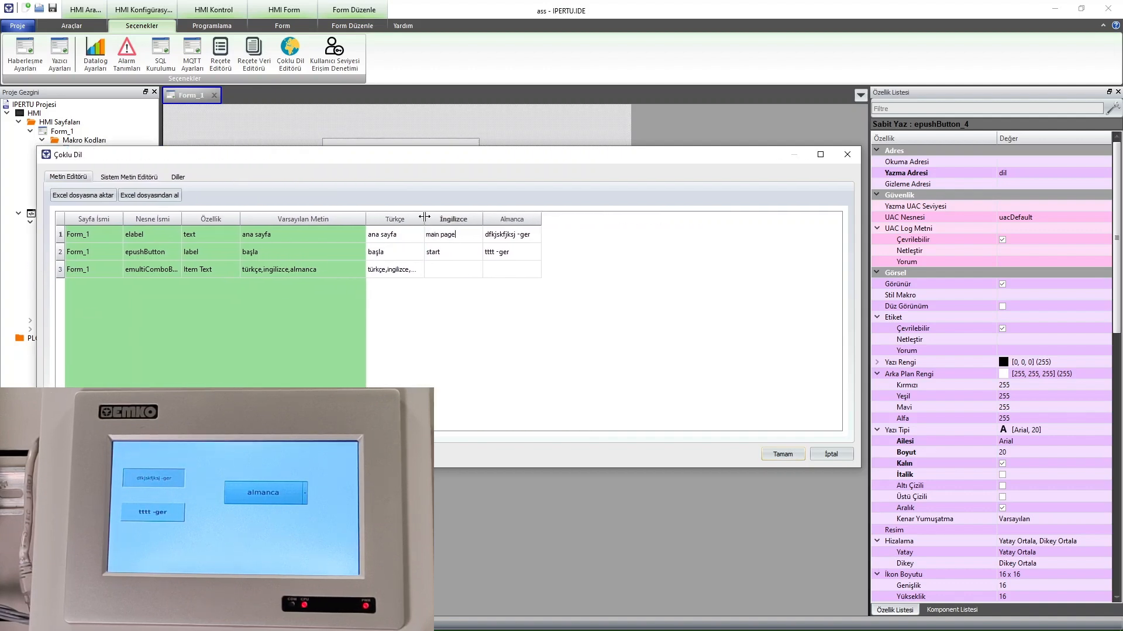
left_click_drag(424, 217, 685, 219)
- Enter "turkish, ing, ger" as the multi combo box's İngilizce item text, replacing the pasted default text
left_click(575, 246)
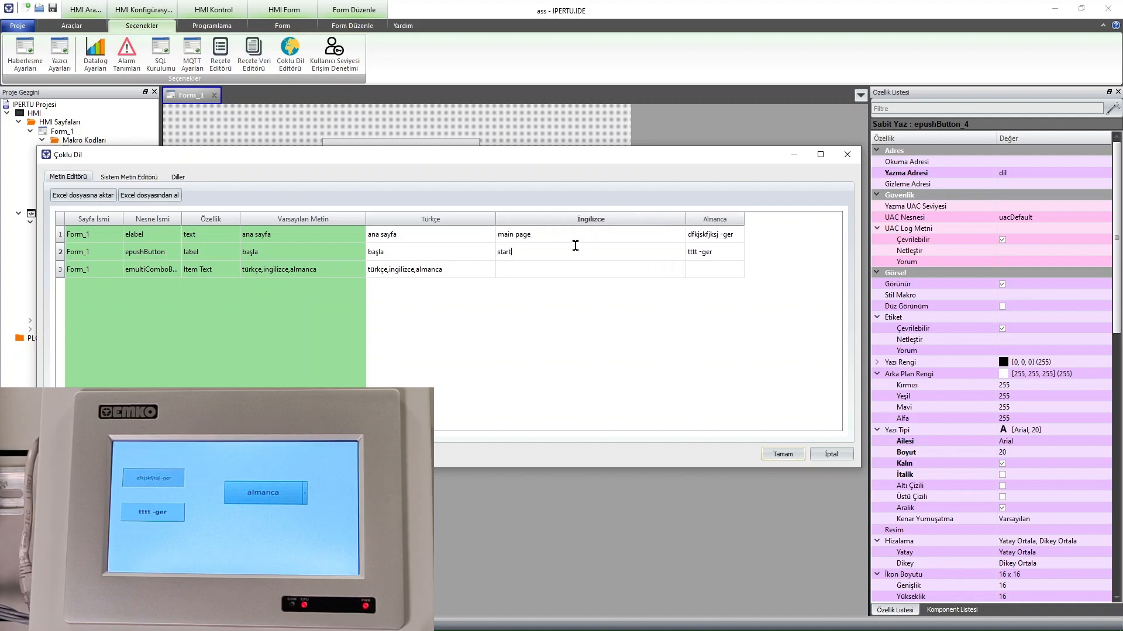
key("ctrl+v")
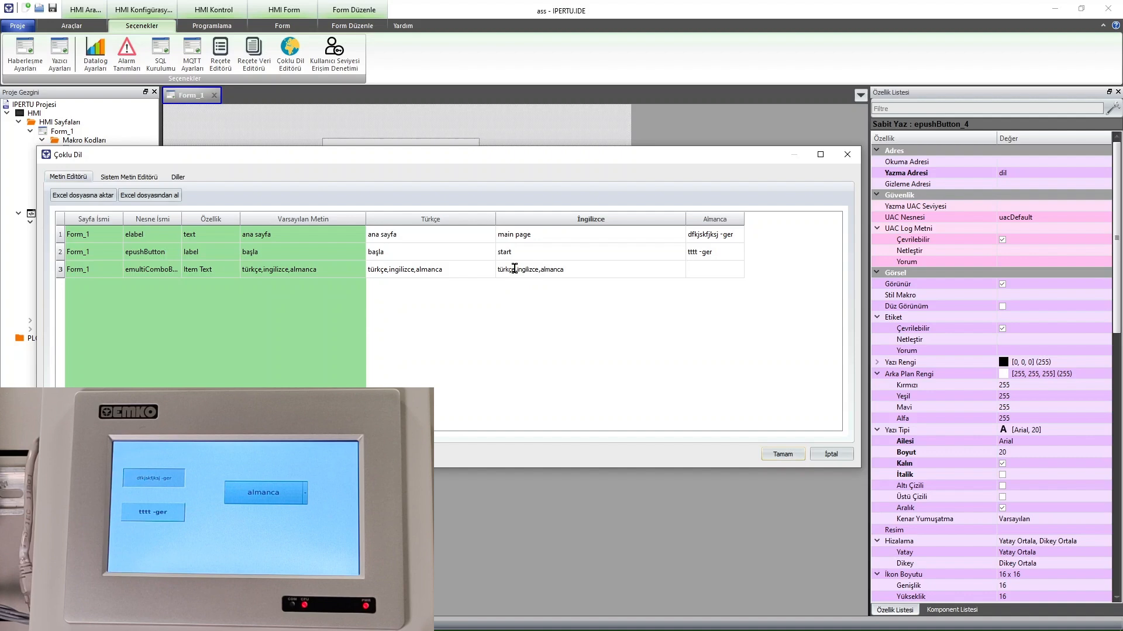
left_click(497, 272)
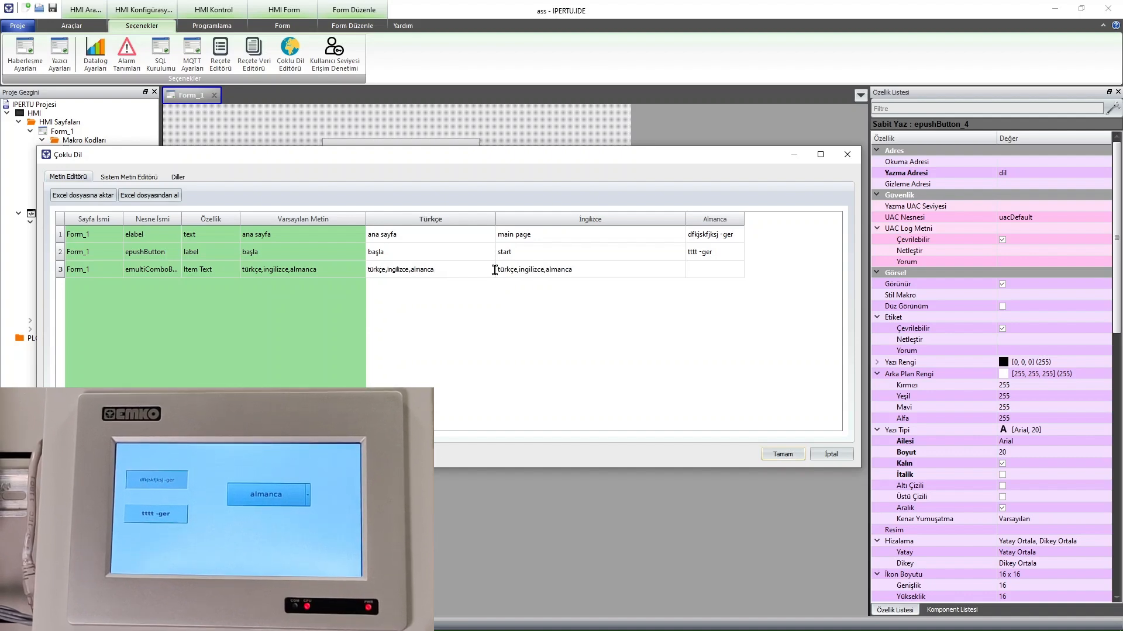
key("BackSpace")
key("BackSpace")
key("BackSpace")
key("BackSpace")
key("BackSpace")
key("BackSpace")
key("BackSpace")
key("BackSpace")
key("BackSpace")
key("BackSpace")
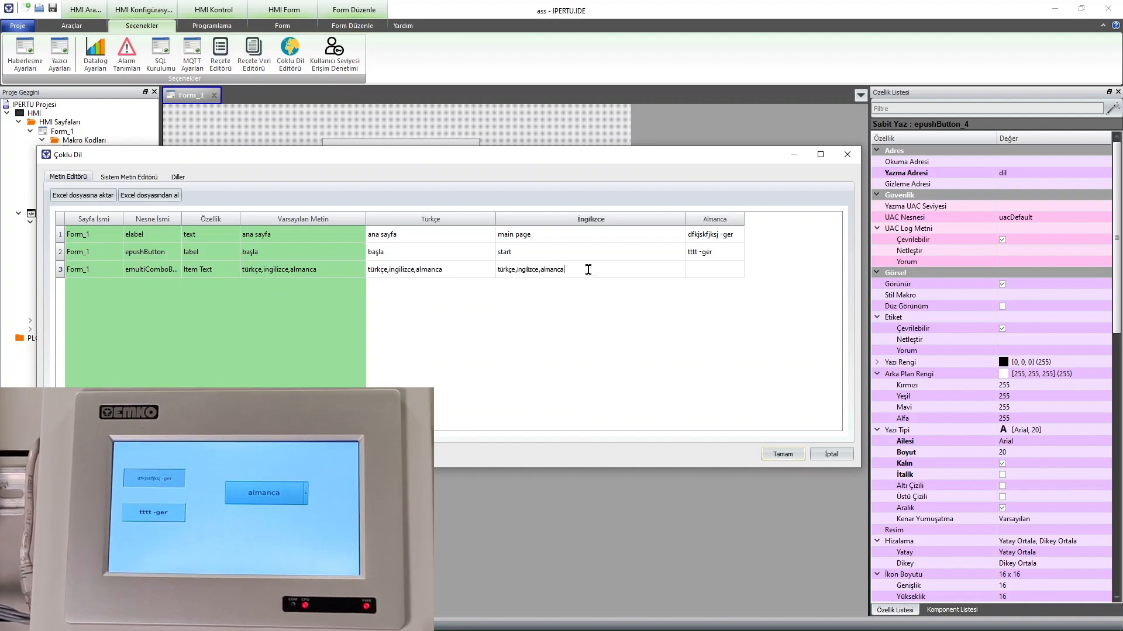
type("turk")
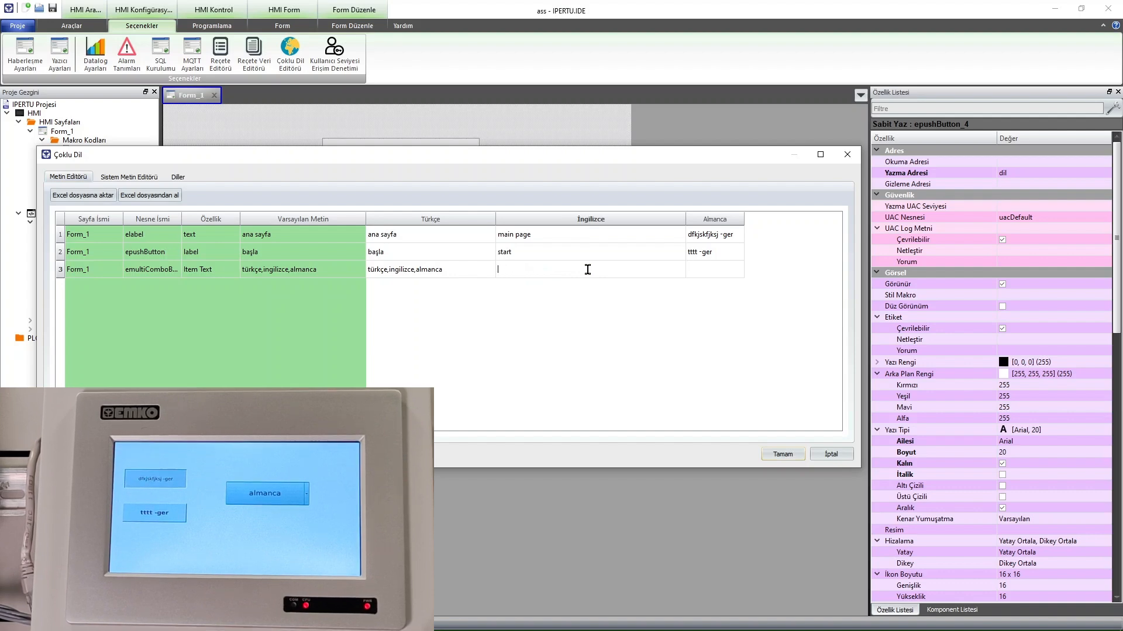
type("i")
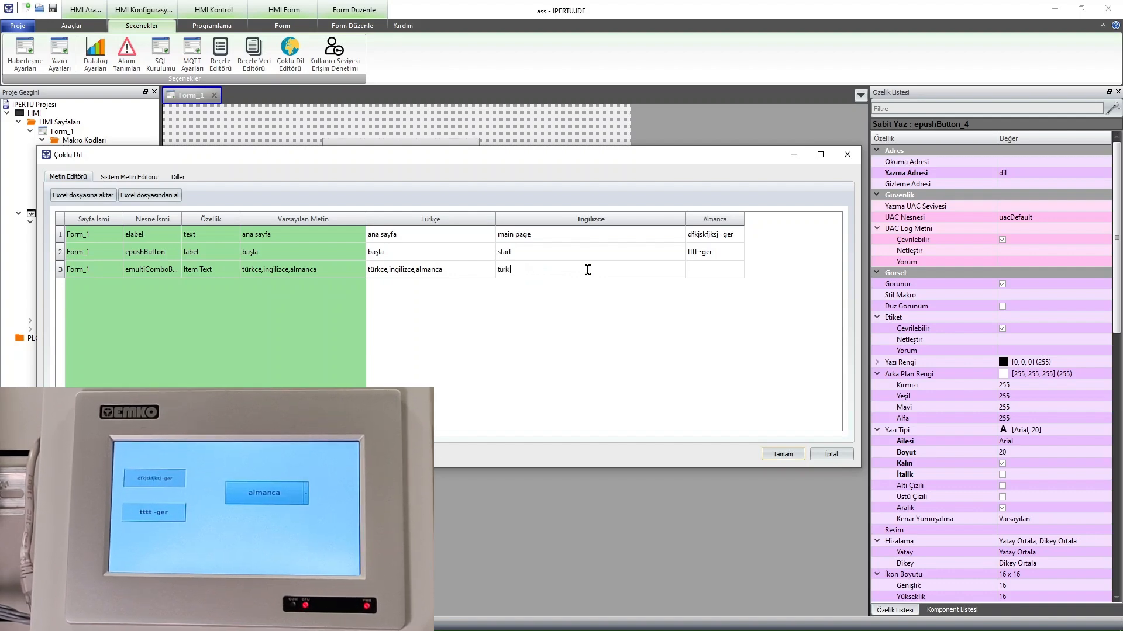
type("sh, ")
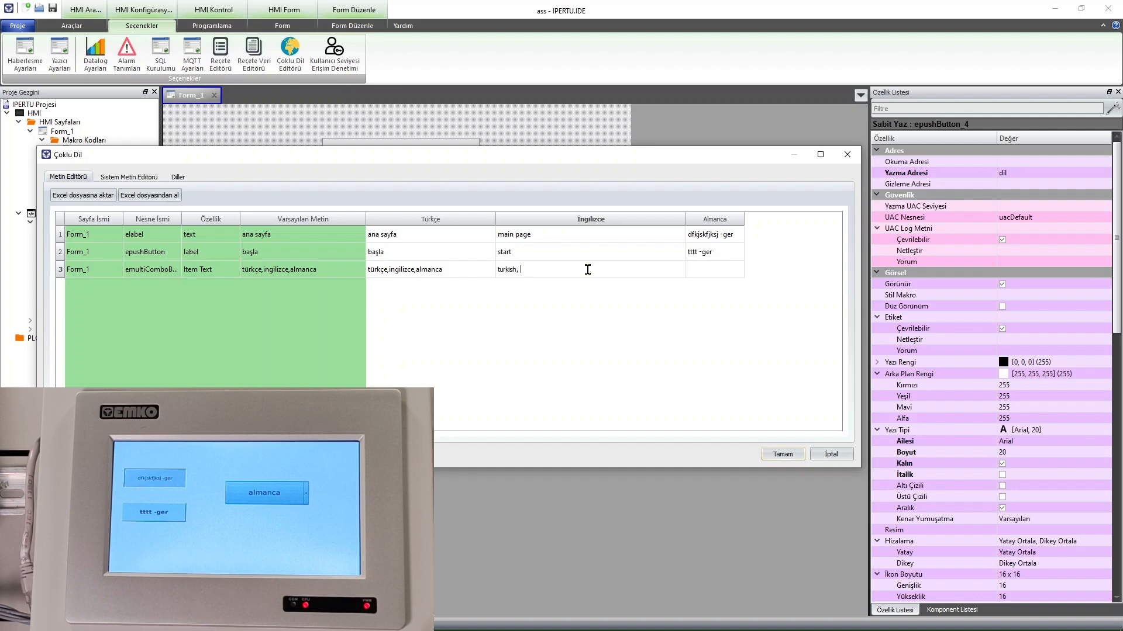
type("ing, ge")
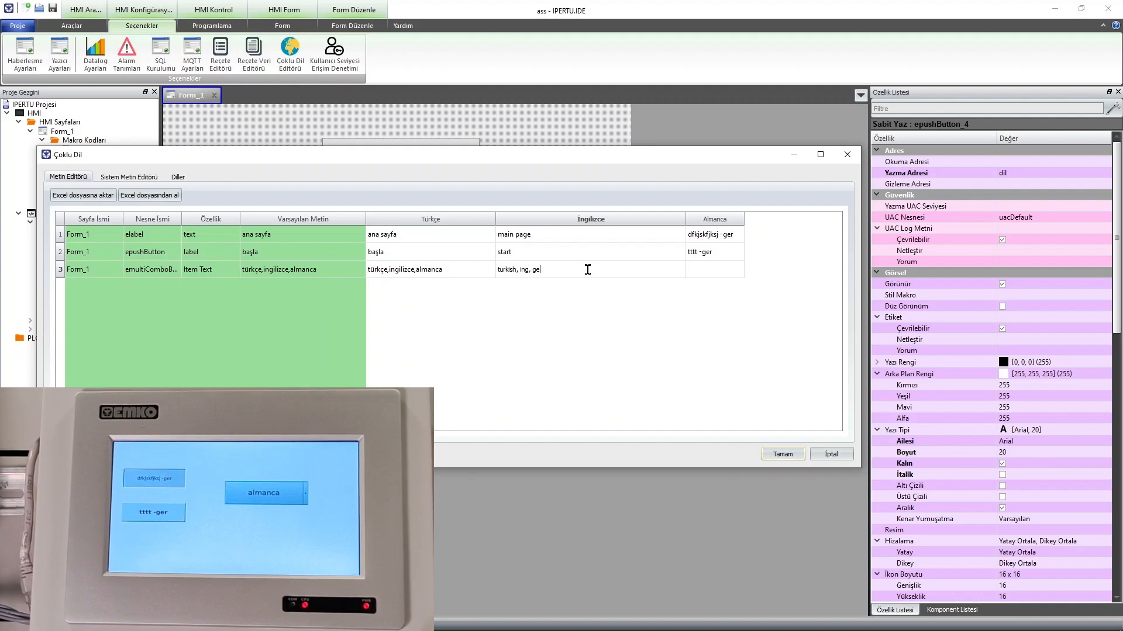
type("r")
- Enter "turkei,eng,german" as the multi combo box's Almanca item text and accept the multi-language dialog
double_click(720, 266)
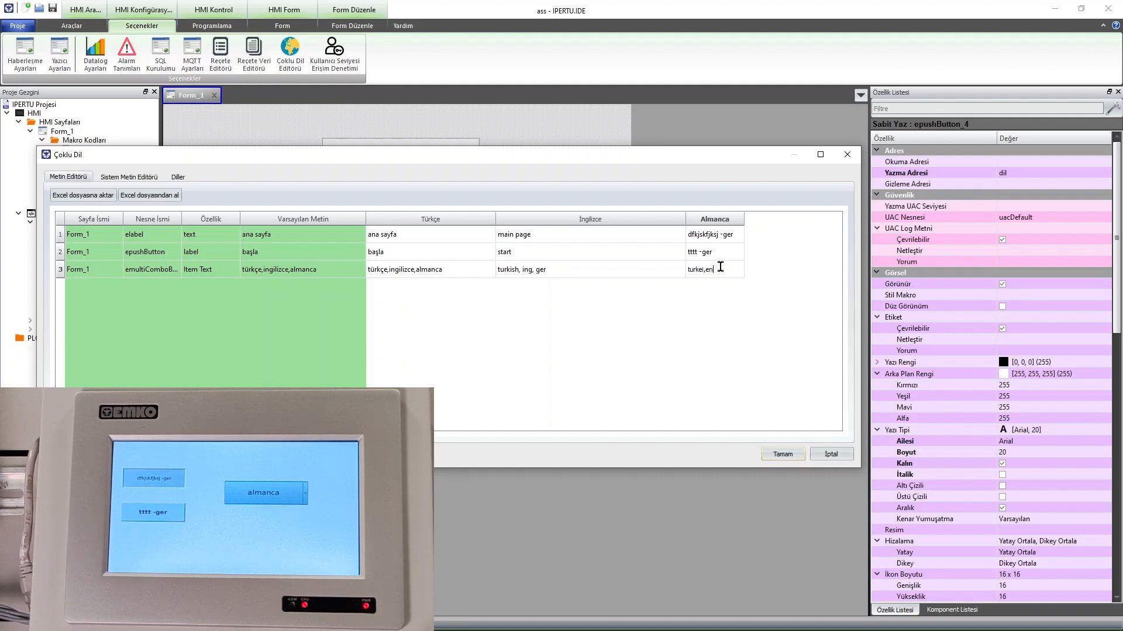
type("g")
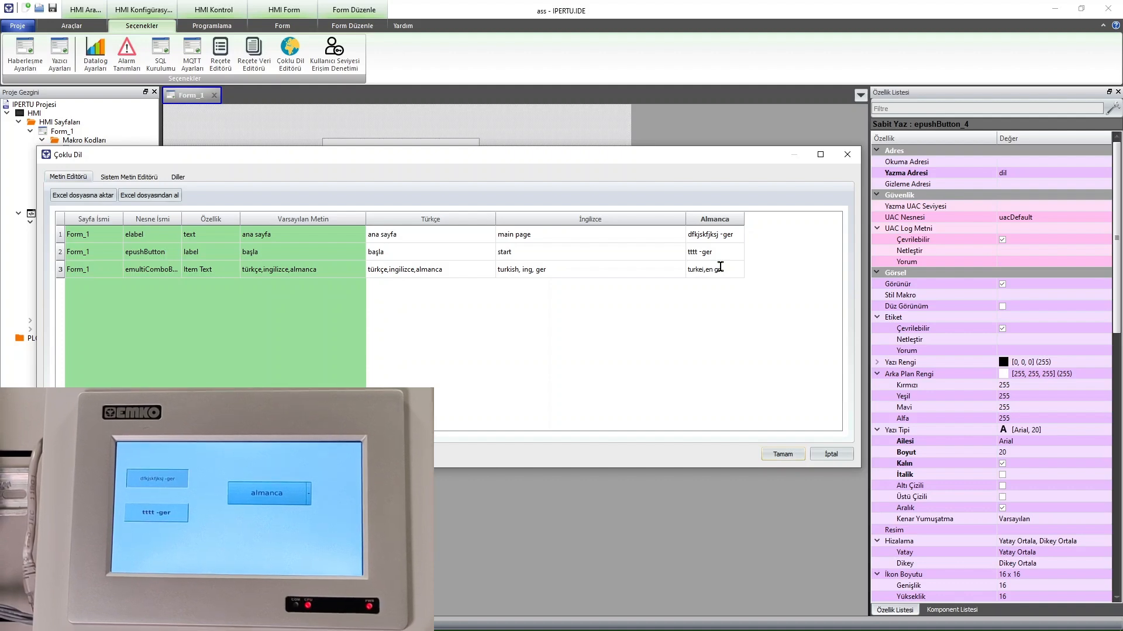
type("eger")
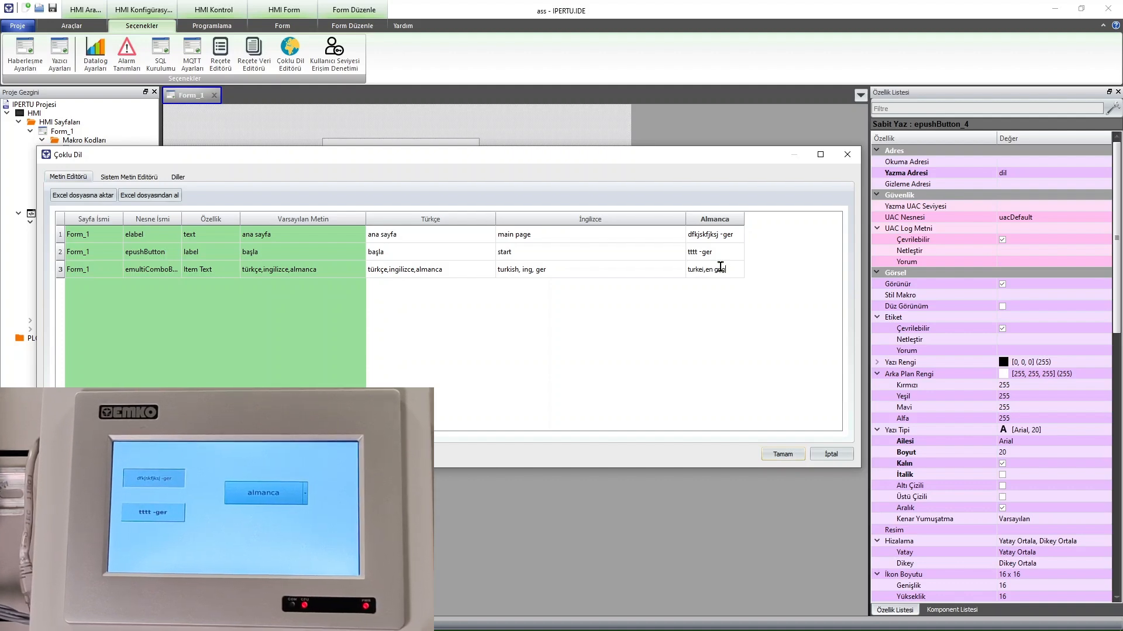
type("man")
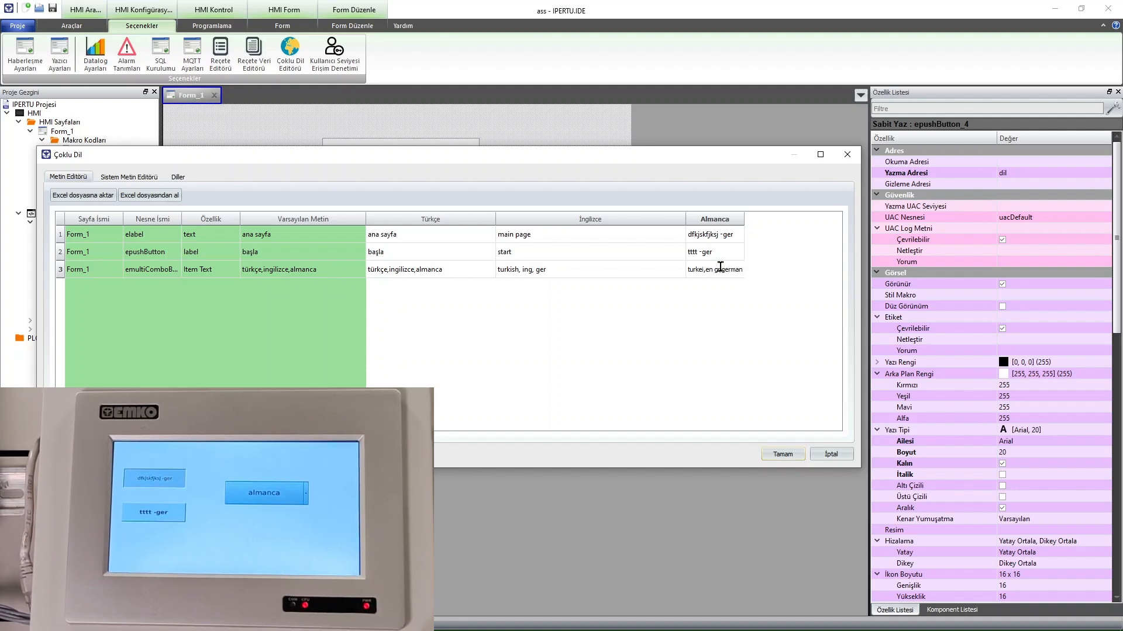
left_click(787, 457)
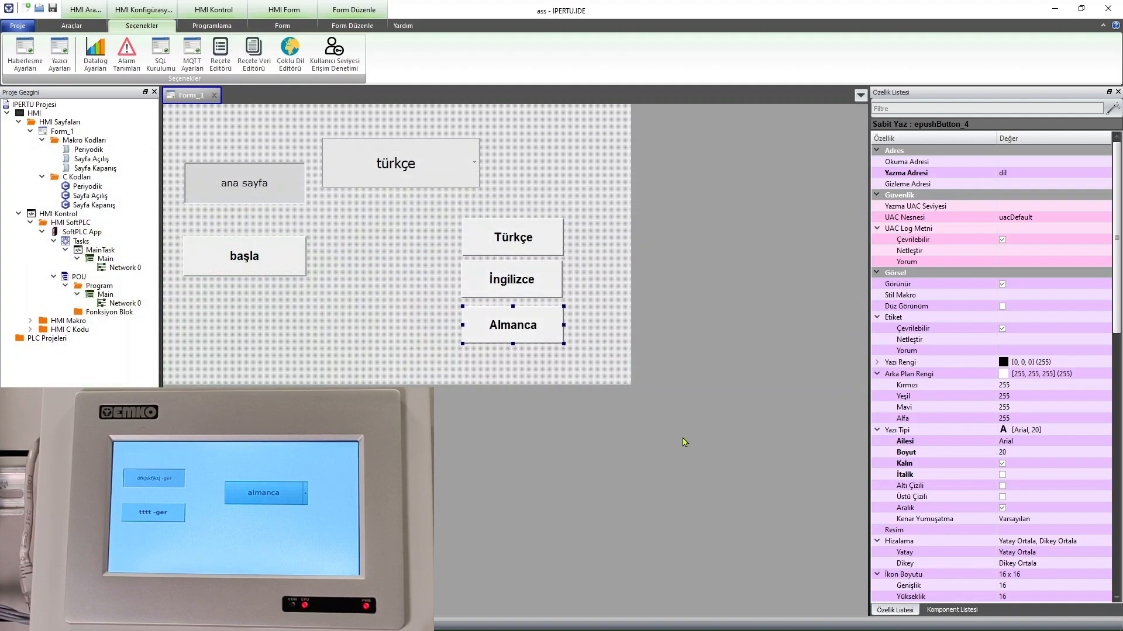
- Compile the project and load it onto the HMI device (HMI Cihazına Yükle)
left_click(78, 28)
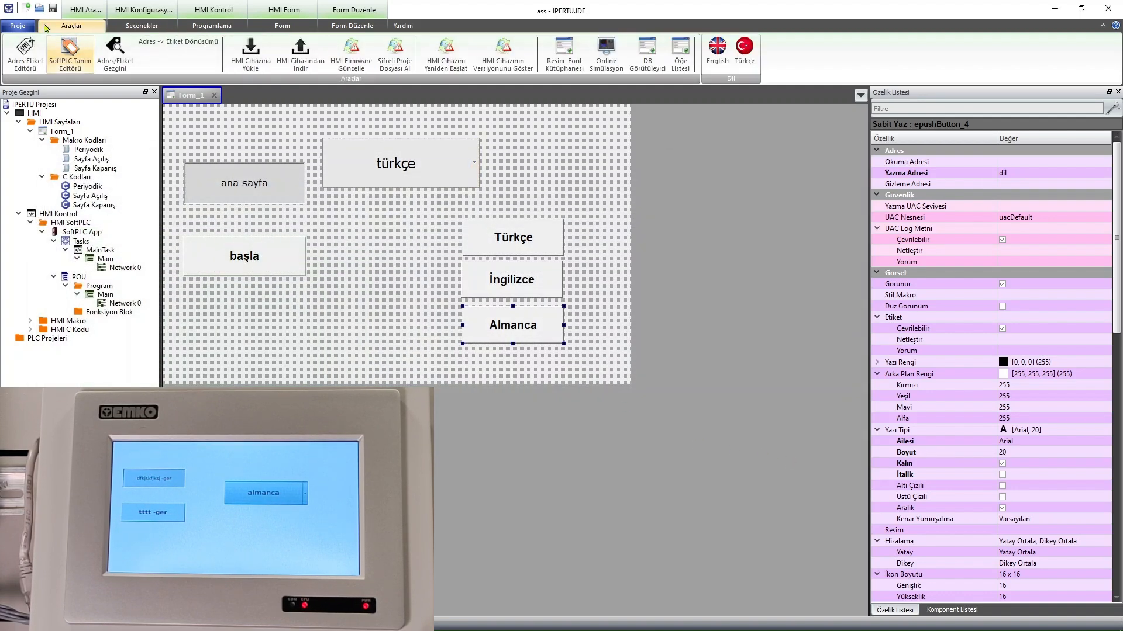
left_click(250, 56)
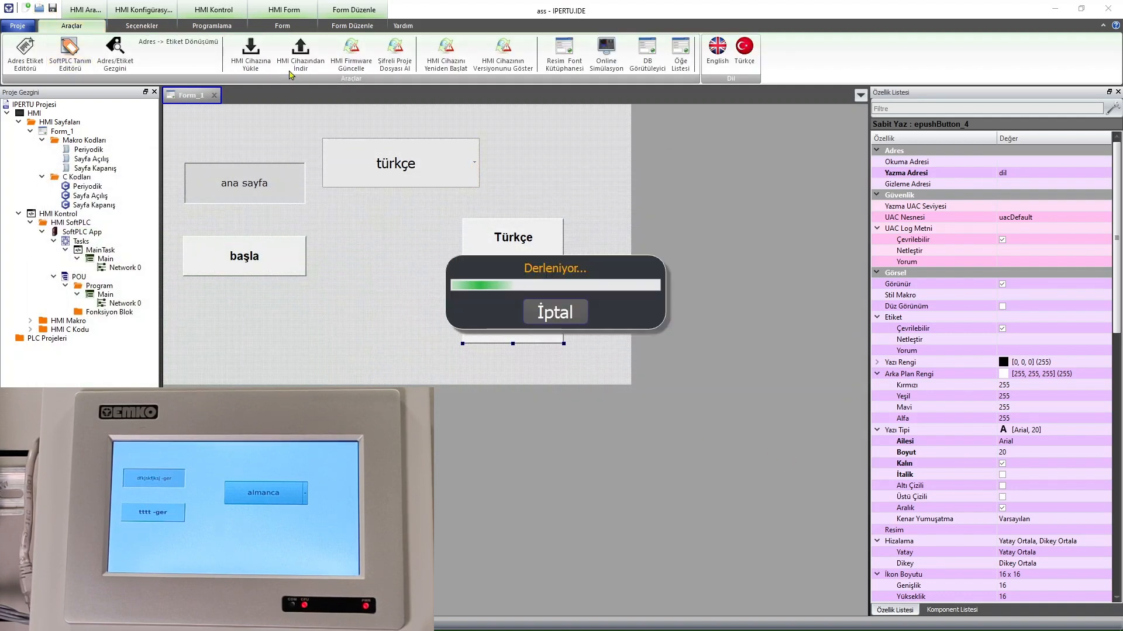
left_click(250, 59)
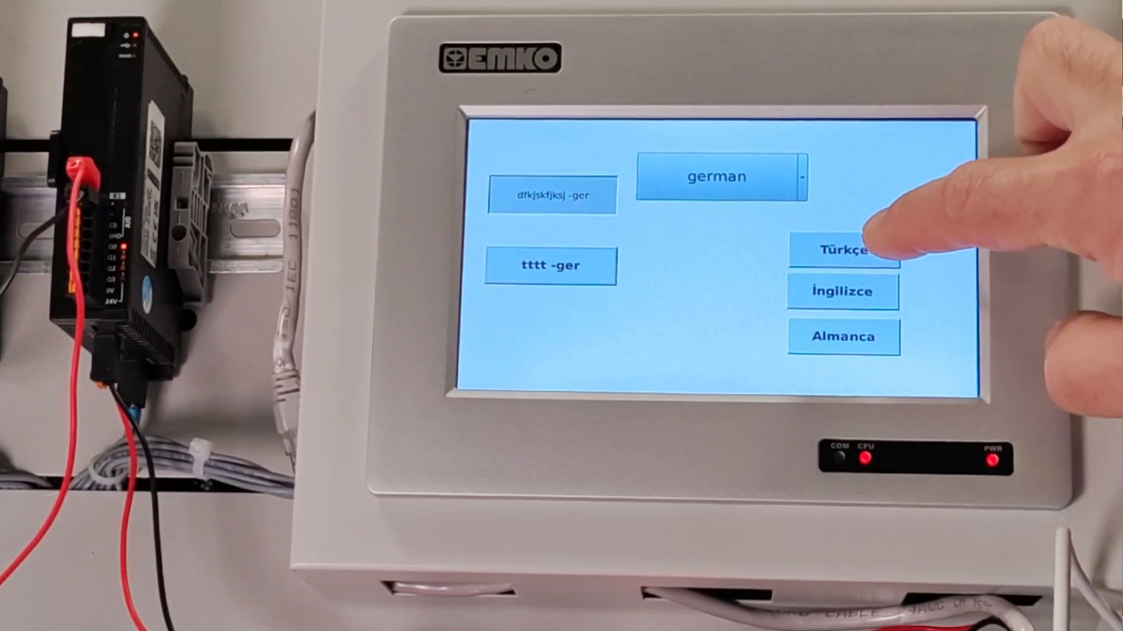
left_click(837, 248)
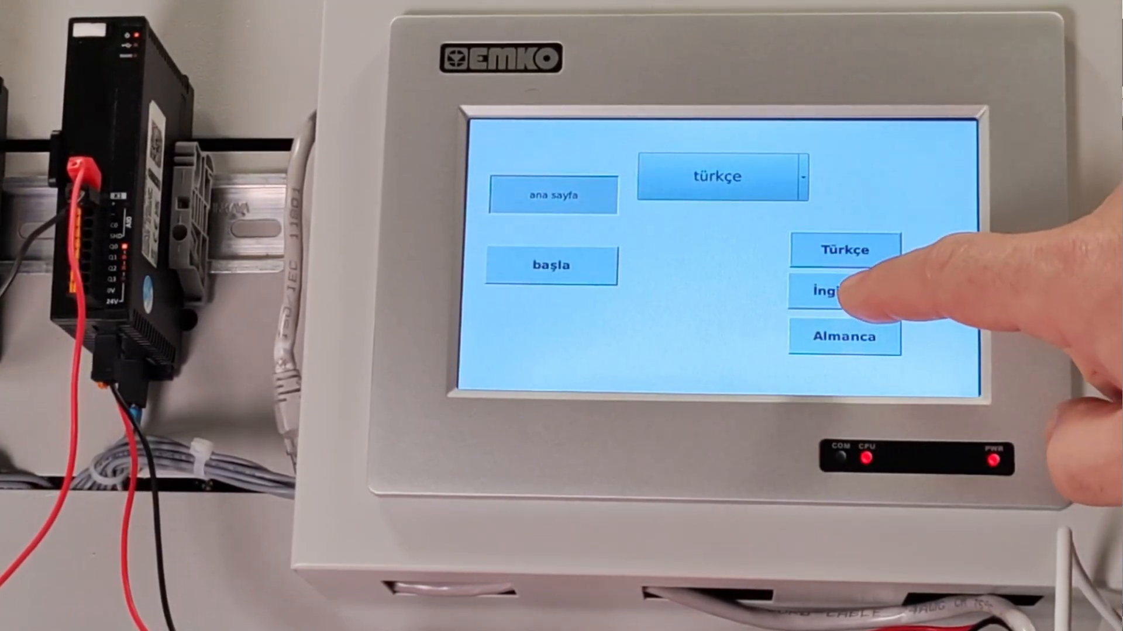
left_click(842, 290)
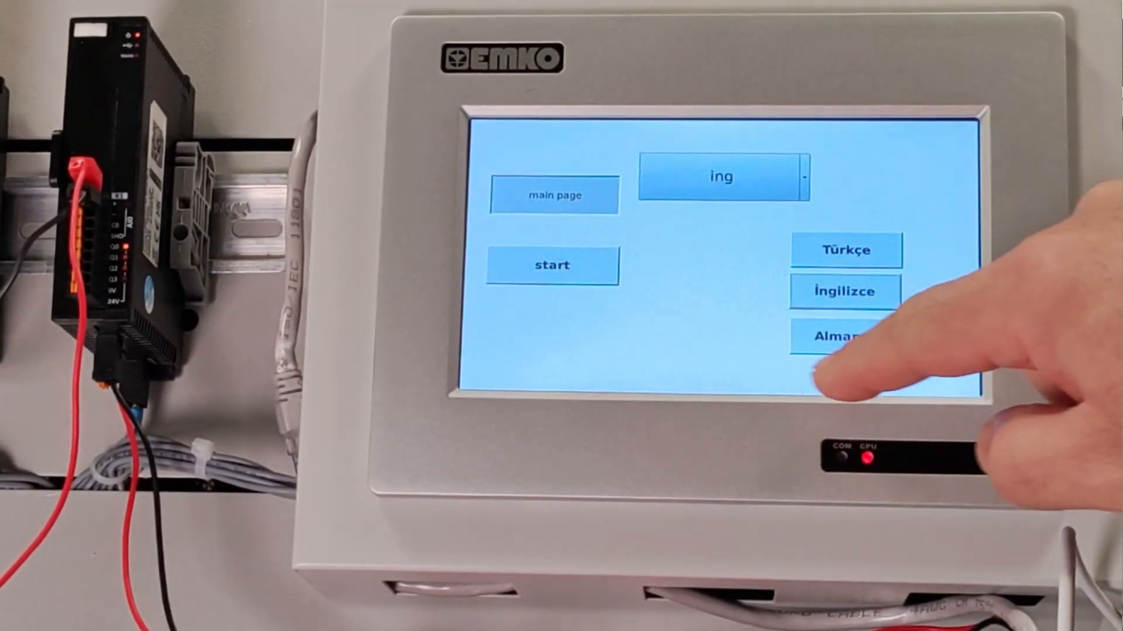
left_click(871, 336)
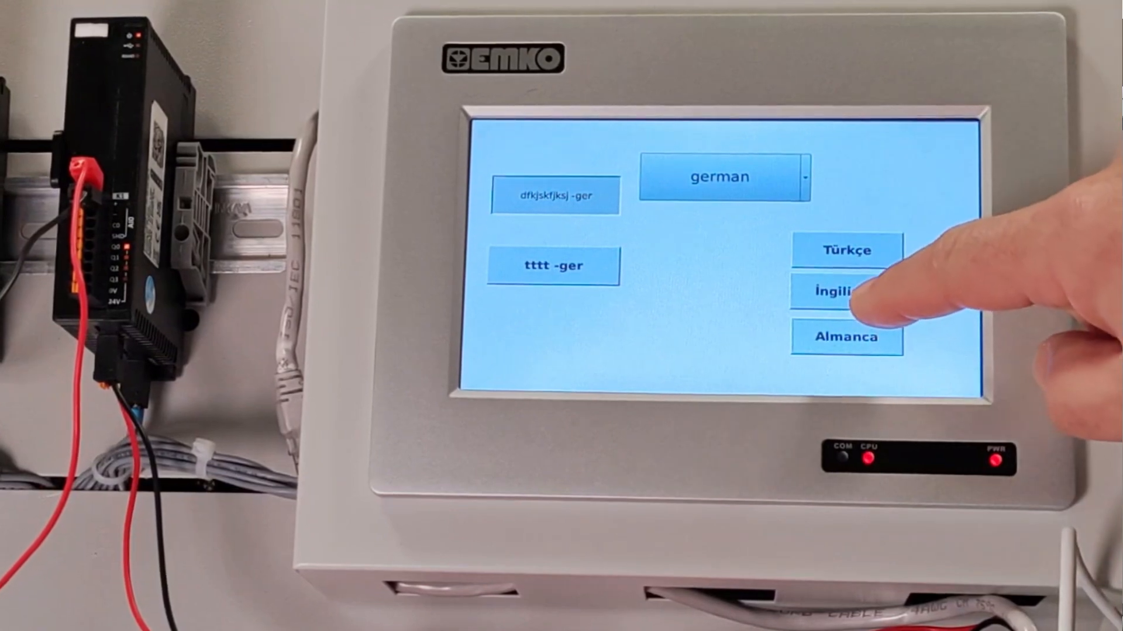
left_click(860, 291)
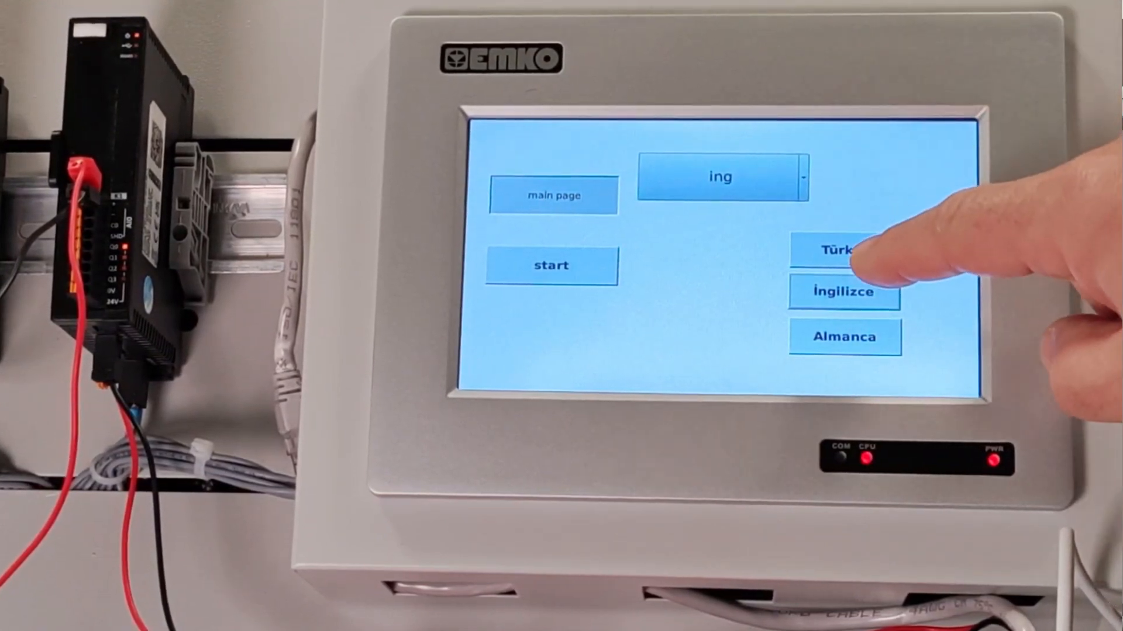
left_click(848, 333)
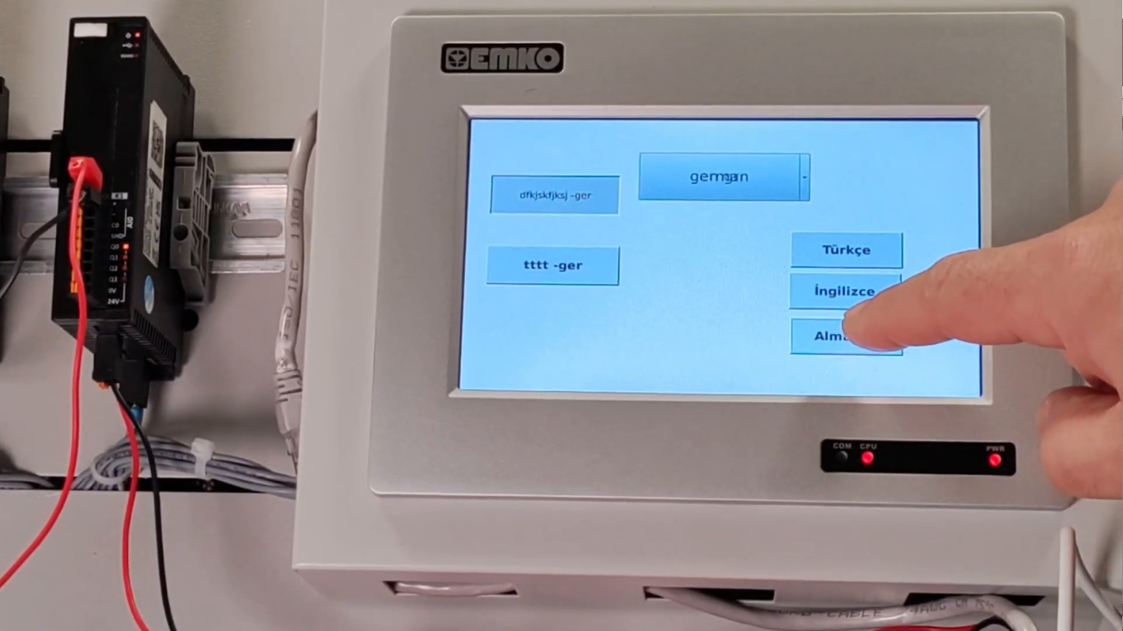
left_click(845, 291)
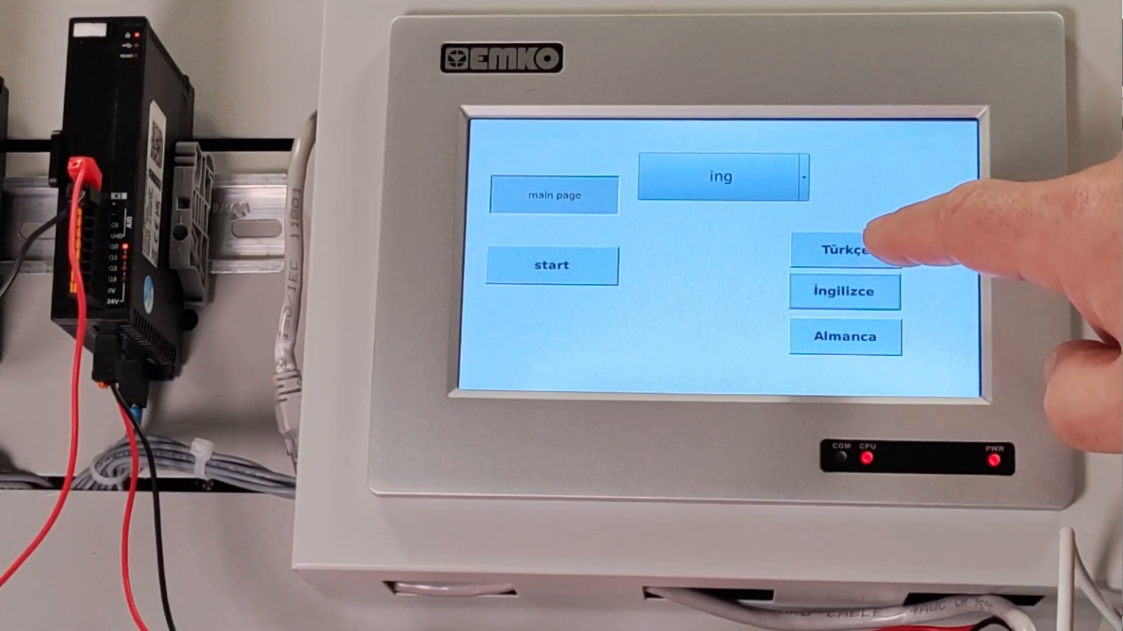
left_click(868, 249)
left_click(790, 175)
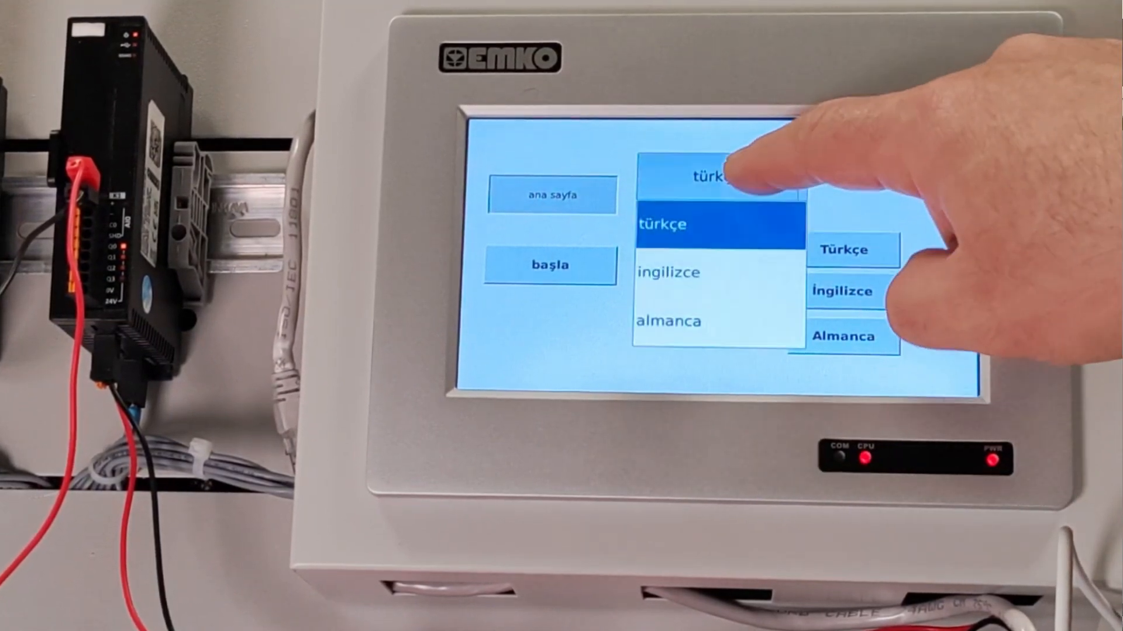
left_click(754, 270)
left_click(754, 173)
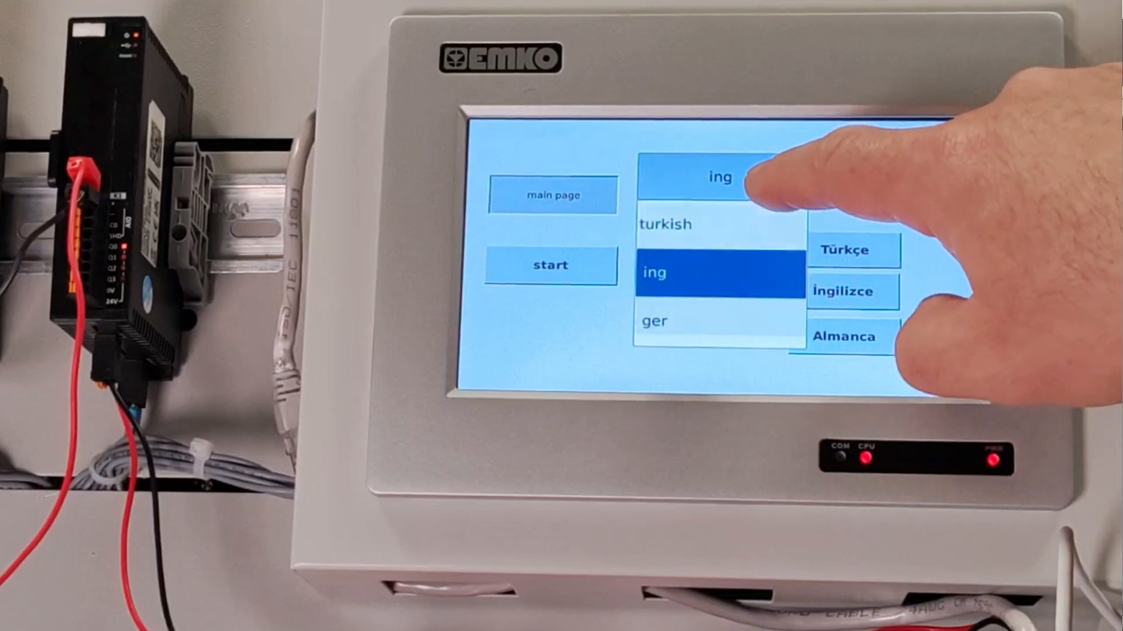
left_click(743, 318)
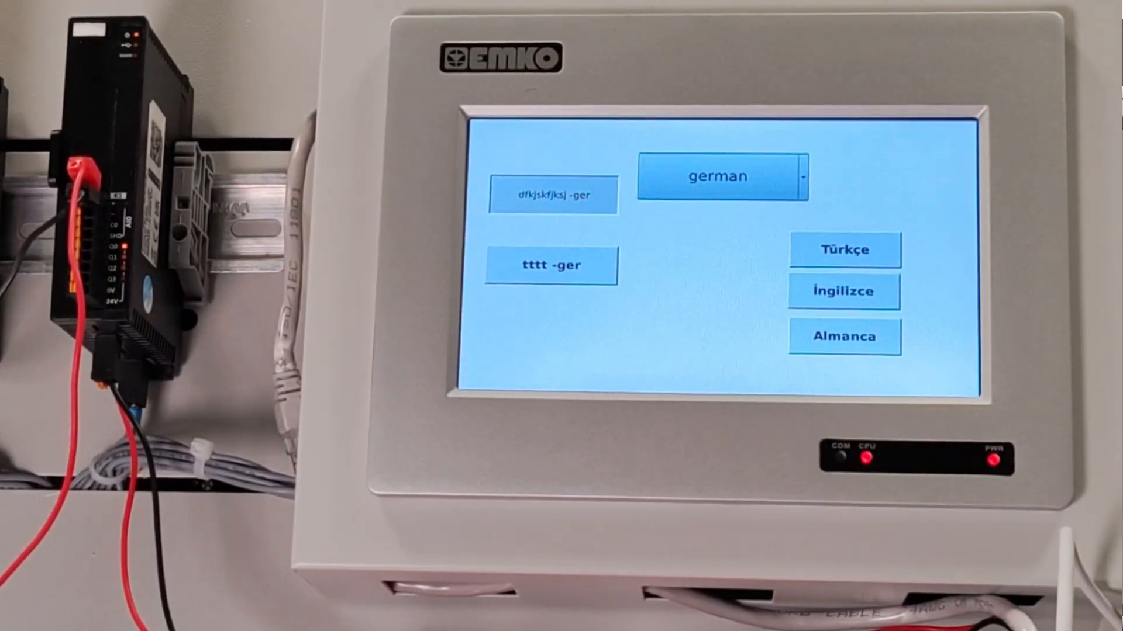